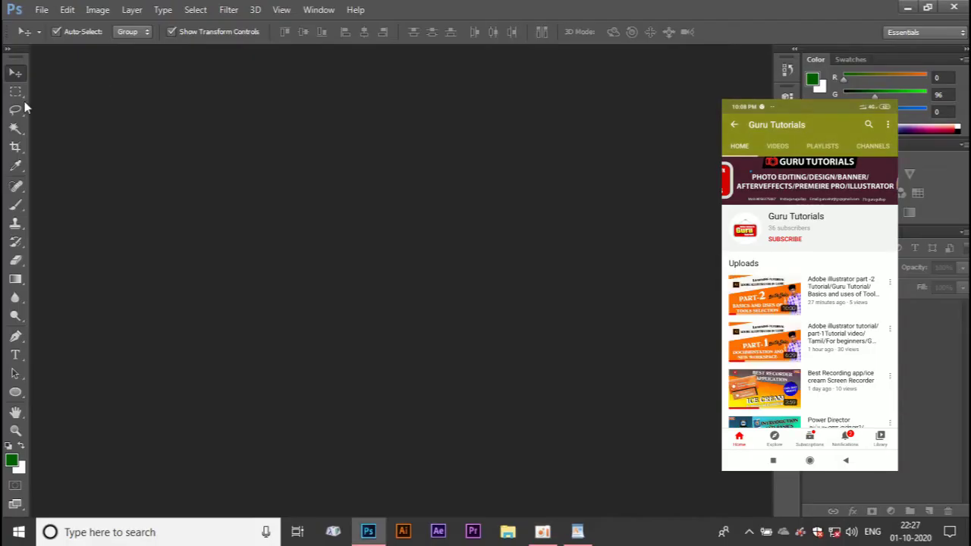
Open the File menu to begin a new document.
click(31, 16)
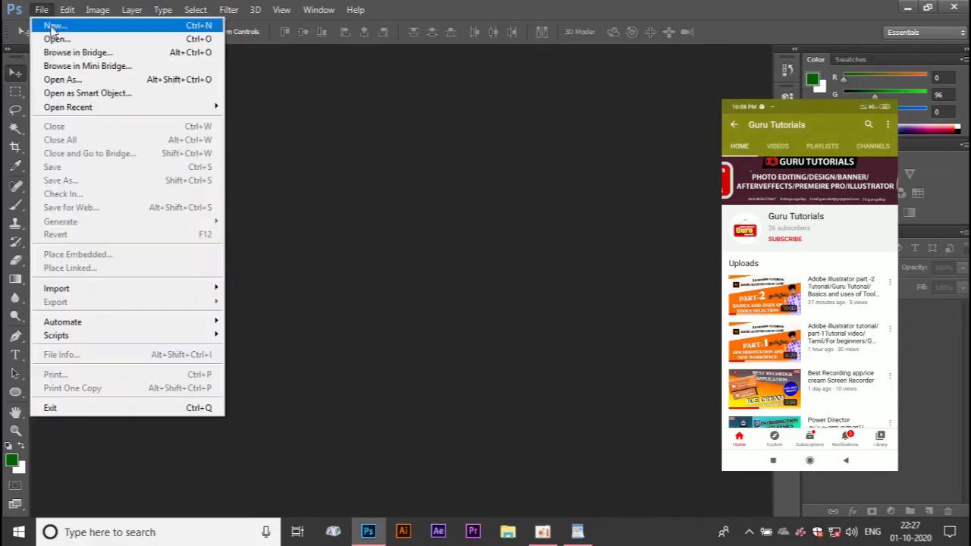
Create a new 3192 × 2248 px document at 100 pixels/inch in CMYK Color.
double_click(460, 180)
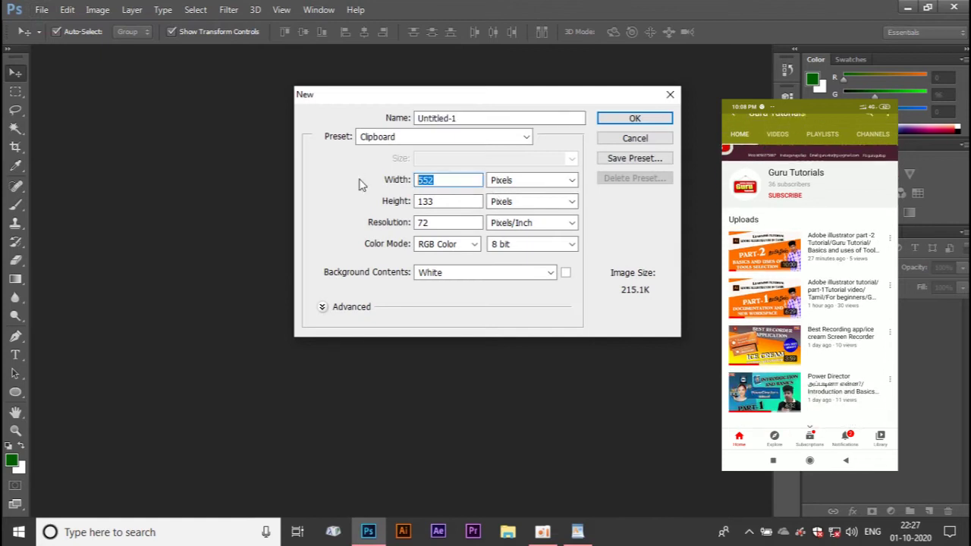
text(3192)
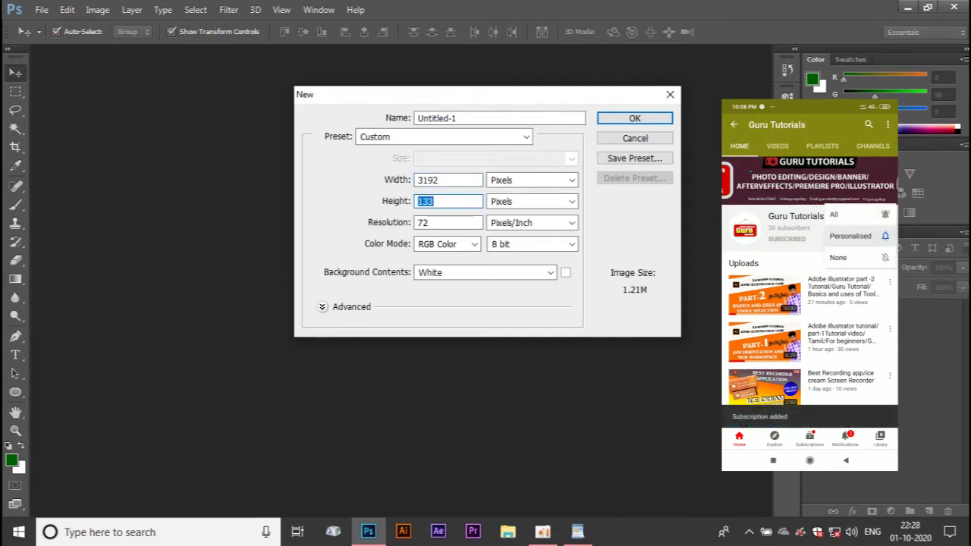
text(8)
key(Tab)
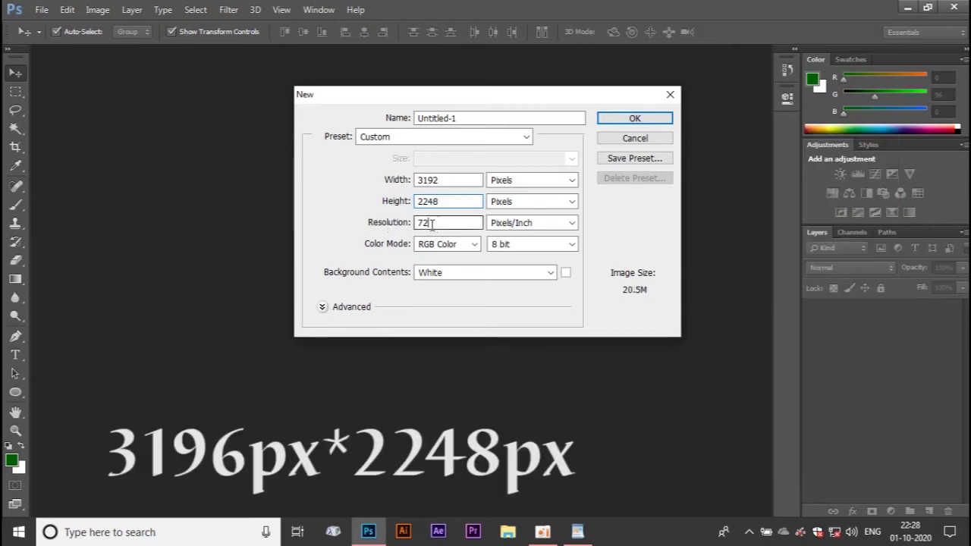
text(100)
click(475, 245)
click(447, 291)
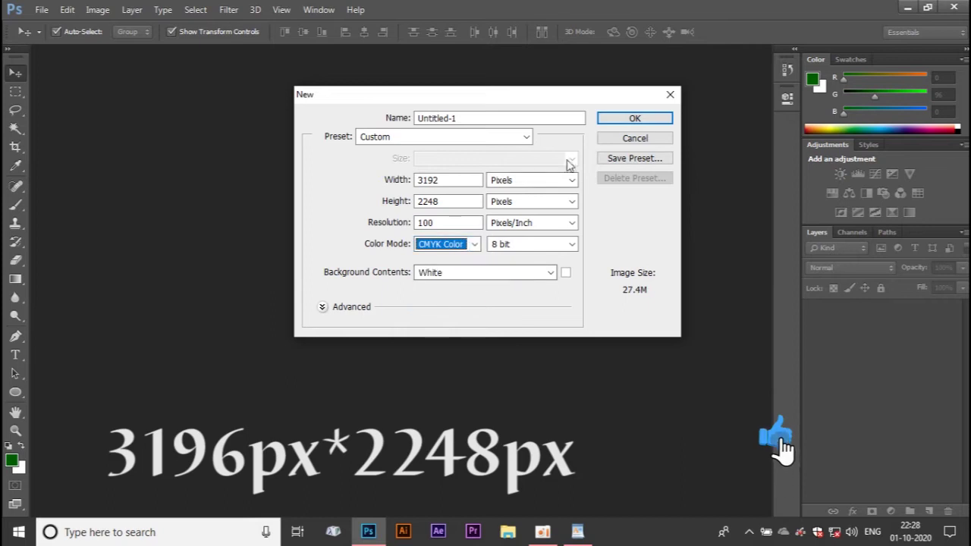
key(Return)
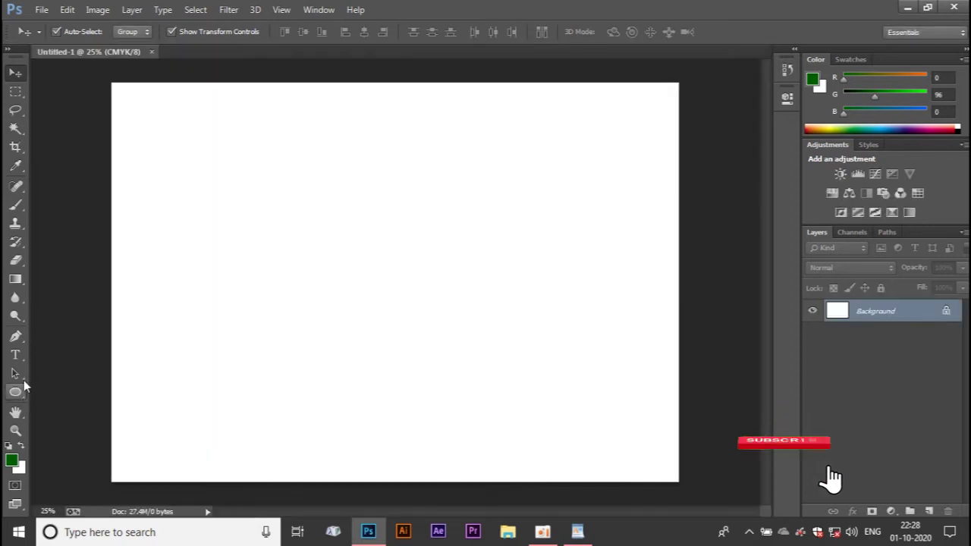
Create a 1064 × 2248 px rectangle with the Rectangle tool.
click(15, 392)
click(53, 390)
click(262, 202)
drag(464, 173, 425, 172)
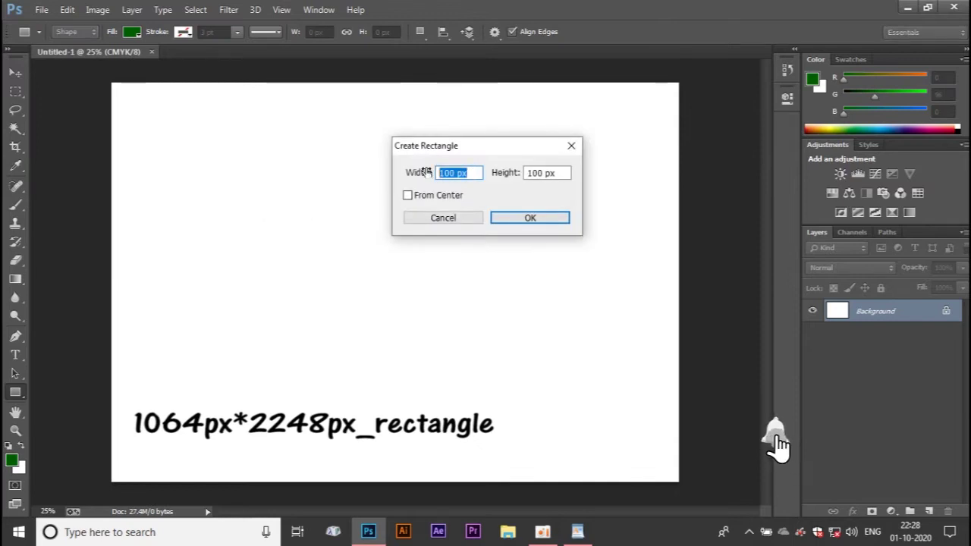
text(10)
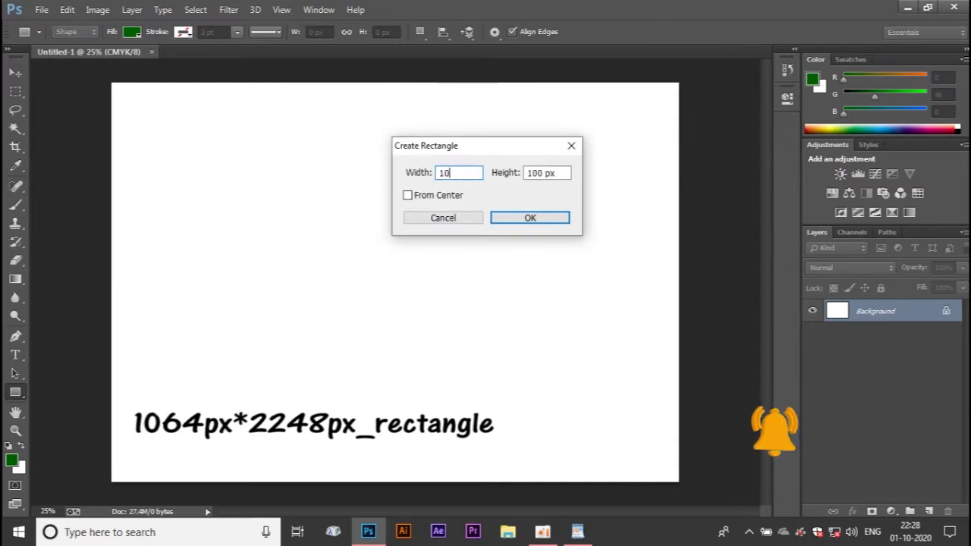
text(64)
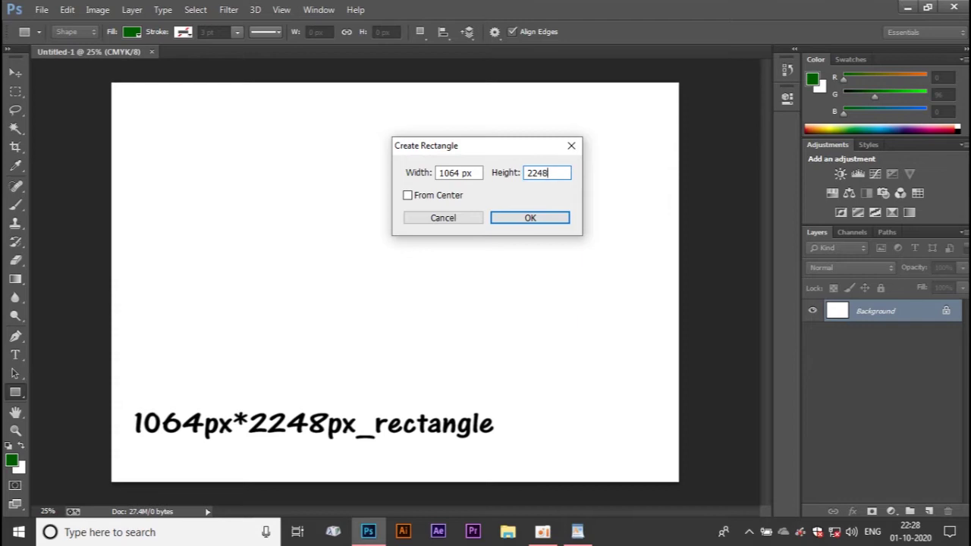
click(503, 223)
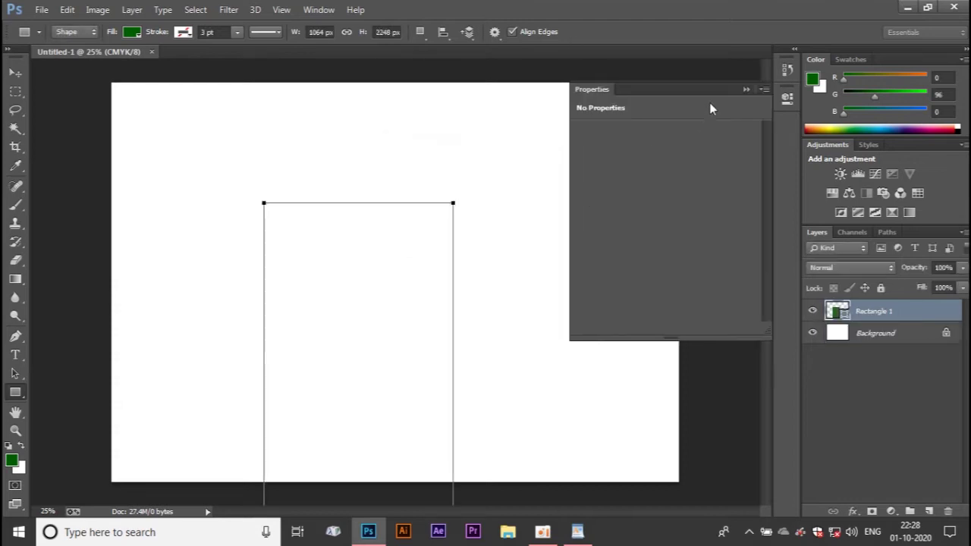
Set the rectangle's fill colour to light grey.
click(584, 176)
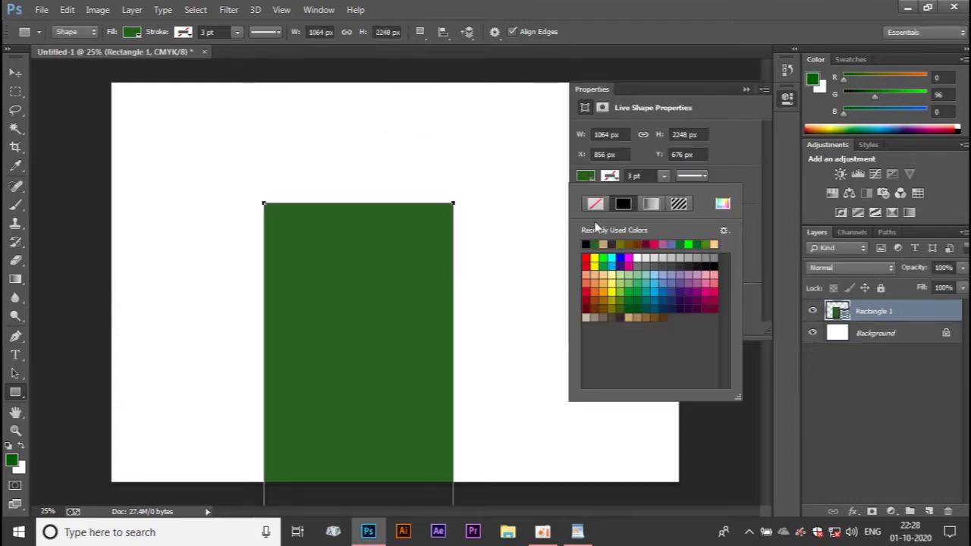
click(595, 271)
click(644, 256)
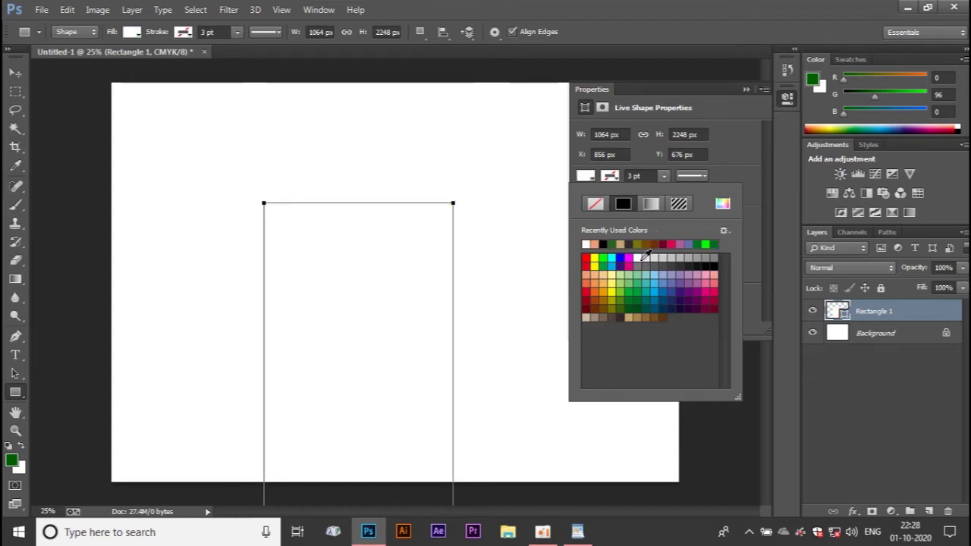
click(653, 258)
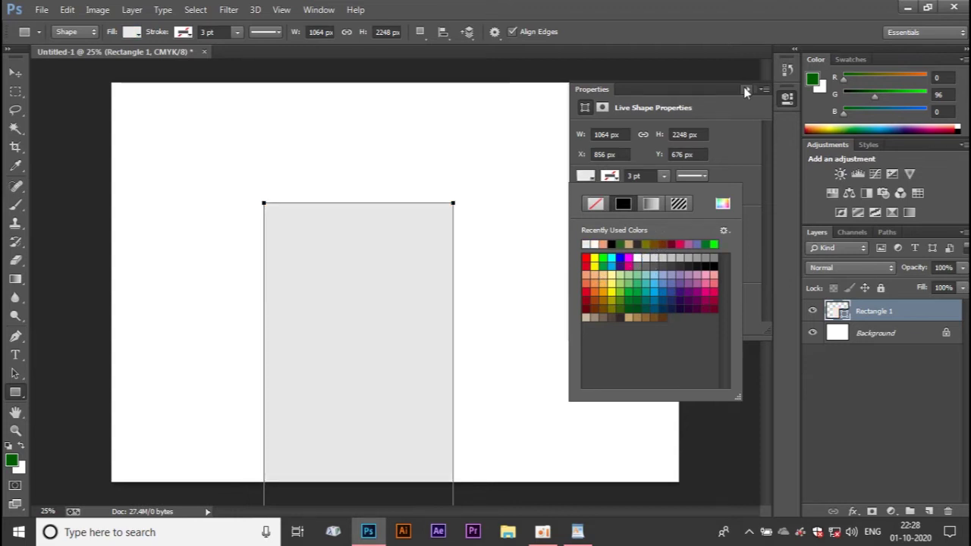
click(745, 91)
Move the grey panel to the top-left corner and Alt-drag a copy beside it.
click(15, 72)
mouse_move(299, 249)
mouse_down()
mouse_move(165, 152)
mouse_move(149, 128)
mouse_up()
mouse_move(231, 181)
alt+mouse_down()
mouse_move(618, 158)
mouse_move(605, 178)
alt+mouse_up()
key(alt+bracketleft)
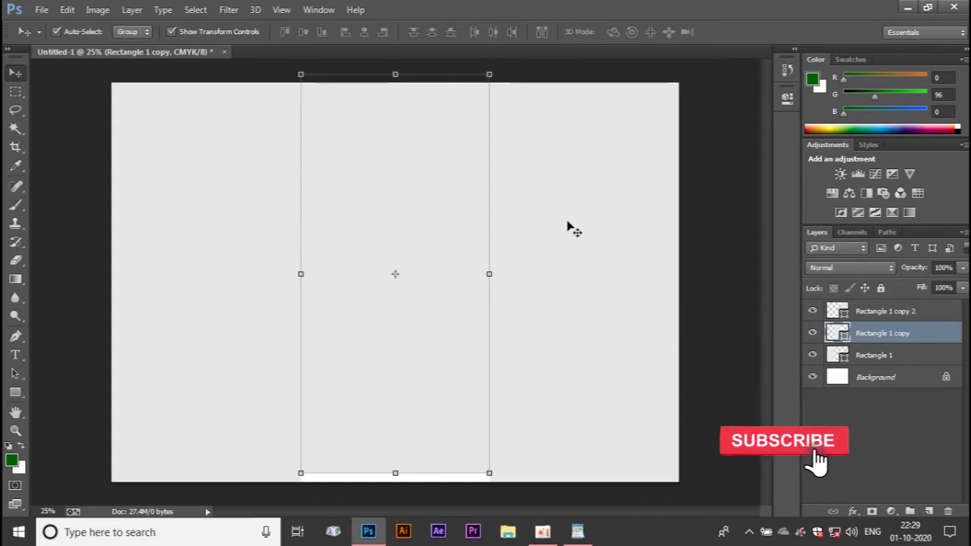
Add a #cacaca Color Overlay to the middle panel, Rectangle 1 copy.
double_click(919, 336)
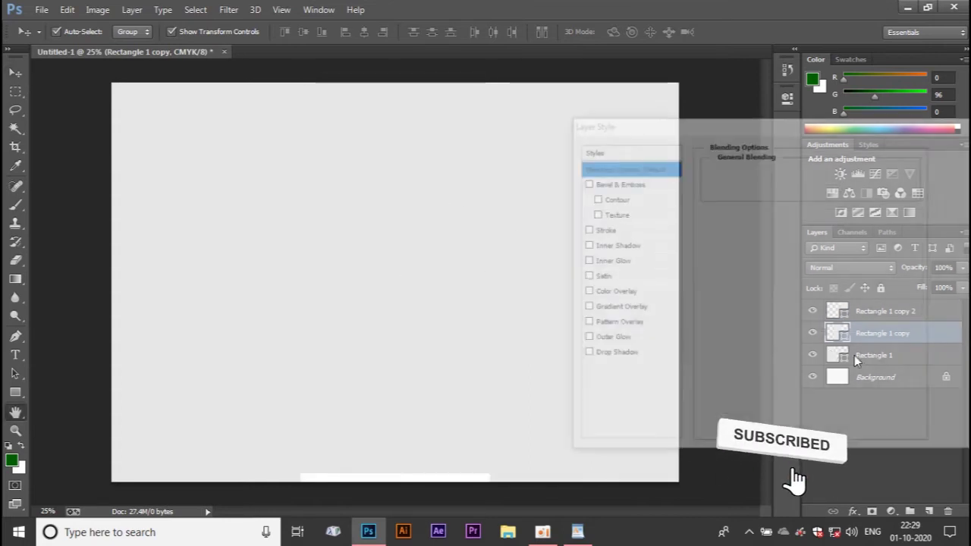
click(611, 291)
click(856, 170)
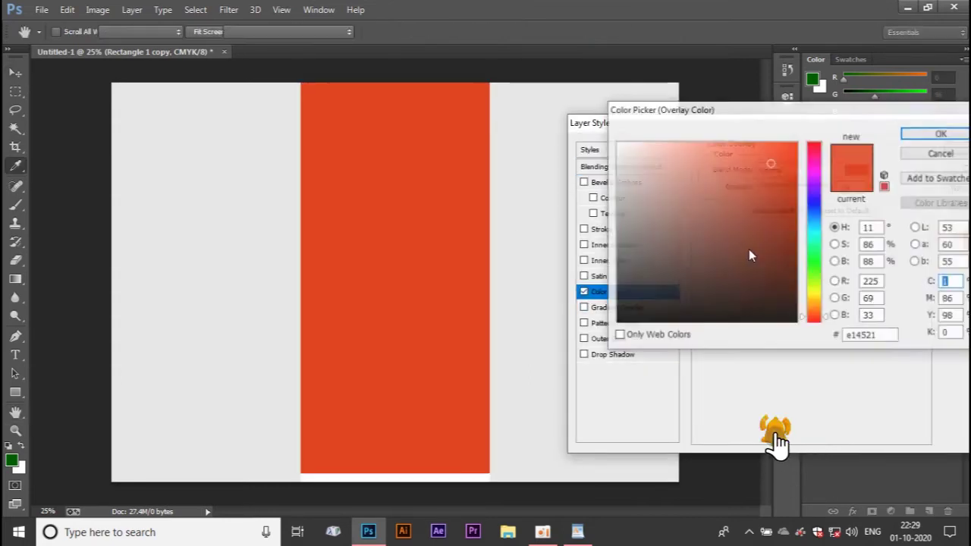
drag(639, 208, 601, 184)
click(942, 133)
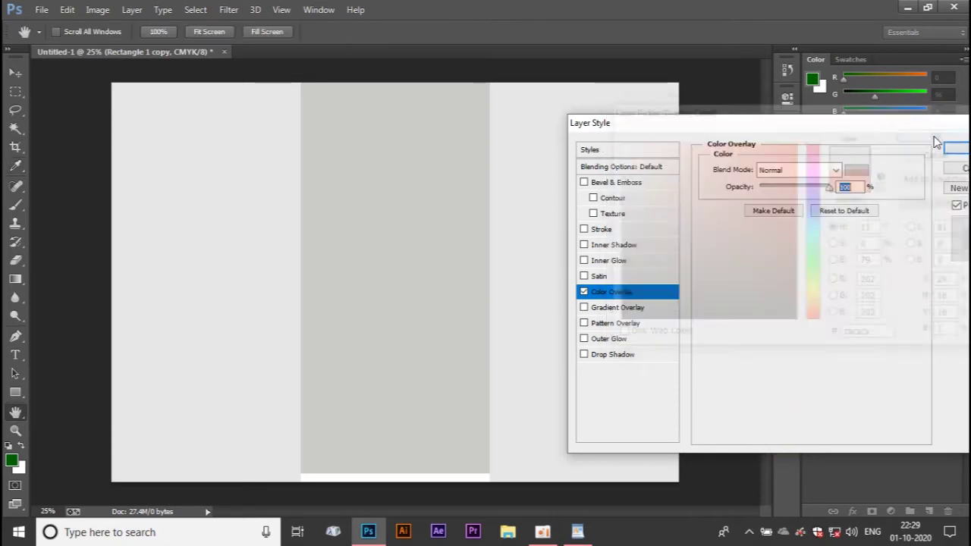
Select all three panel layers and rasterize them.
click(433, 246)
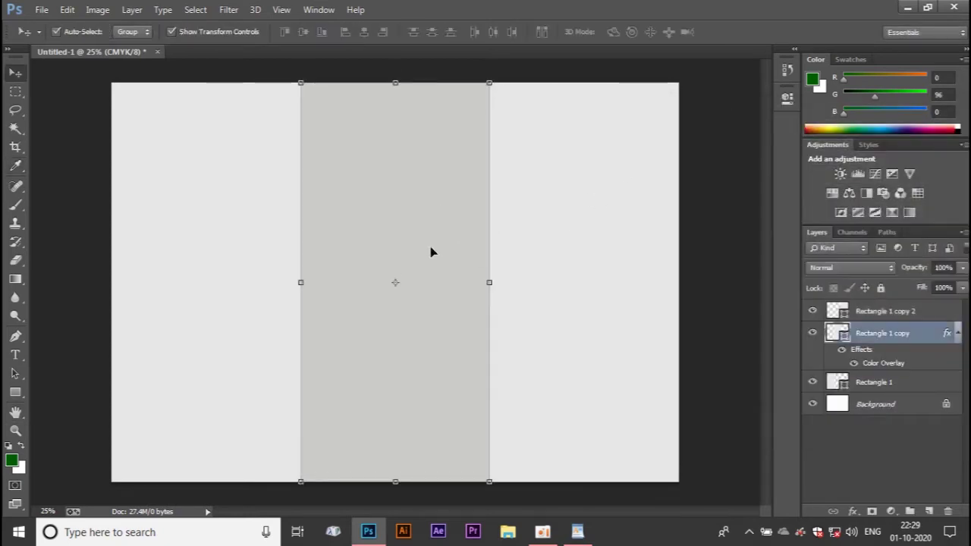
click(536, 75)
click(459, 251)
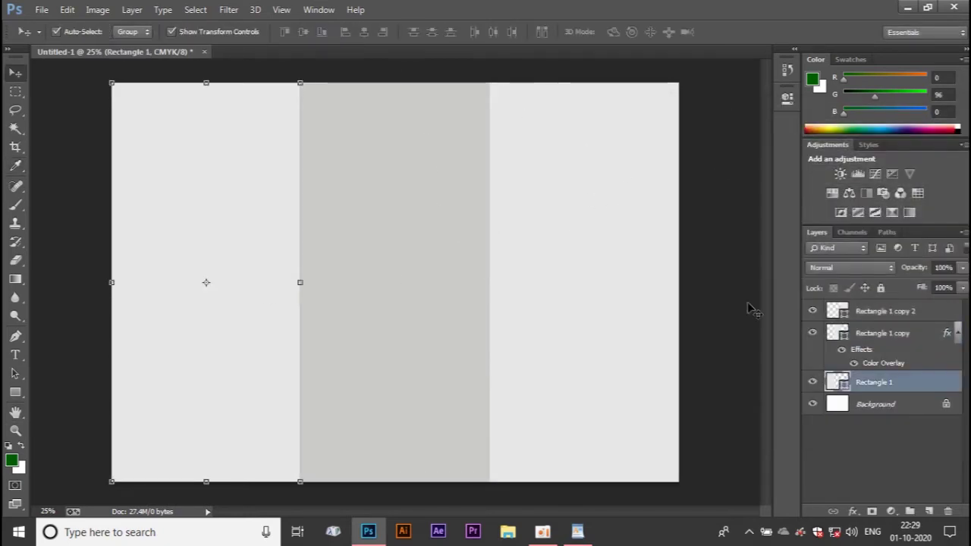
shift+click(902, 334)
shift+click(899, 312)
right_click(899, 312)
click(652, 193)
click(692, 177)
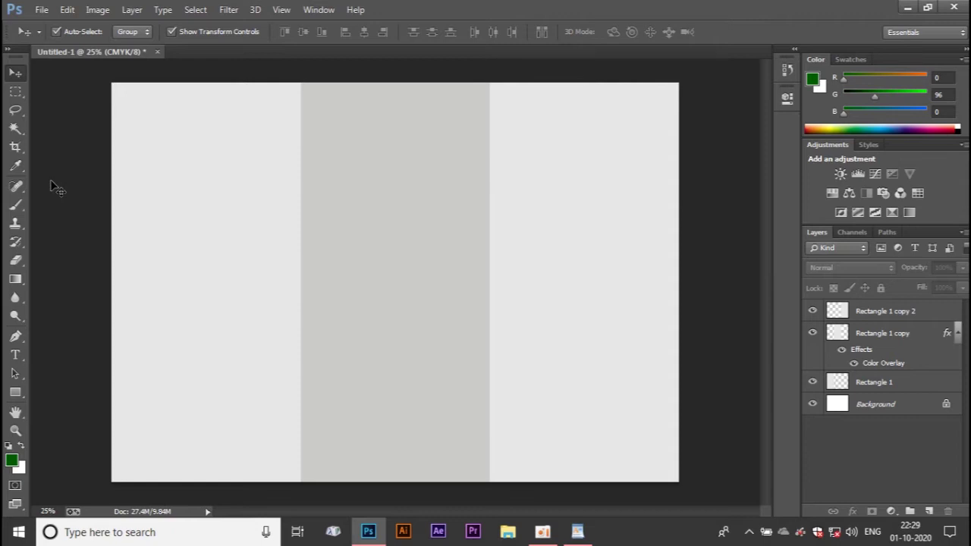
click(15, 392)
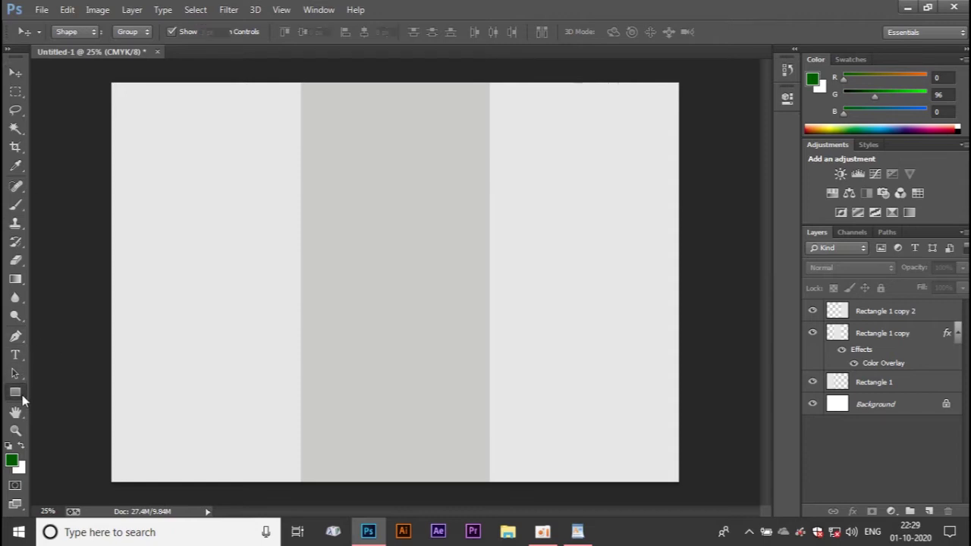
Draw a 496 × 496 px yellow square over the left and middle panels and rasterize it.
right_click(15, 392)
click(76, 393)
mouse_move(239, 184)
mouse_down()
mouse_move(336, 268)
mouse_move(329, 273)
mouse_up()
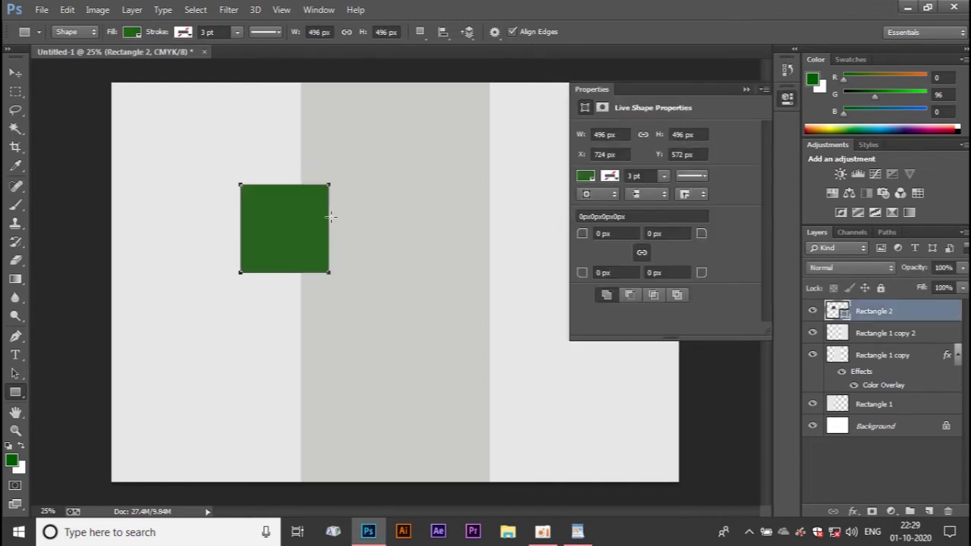
click(584, 178)
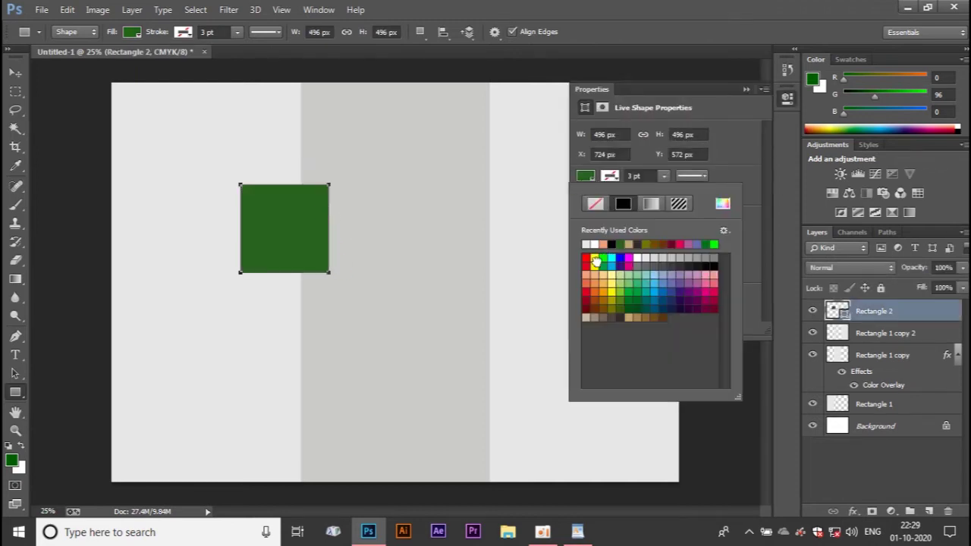
click(595, 262)
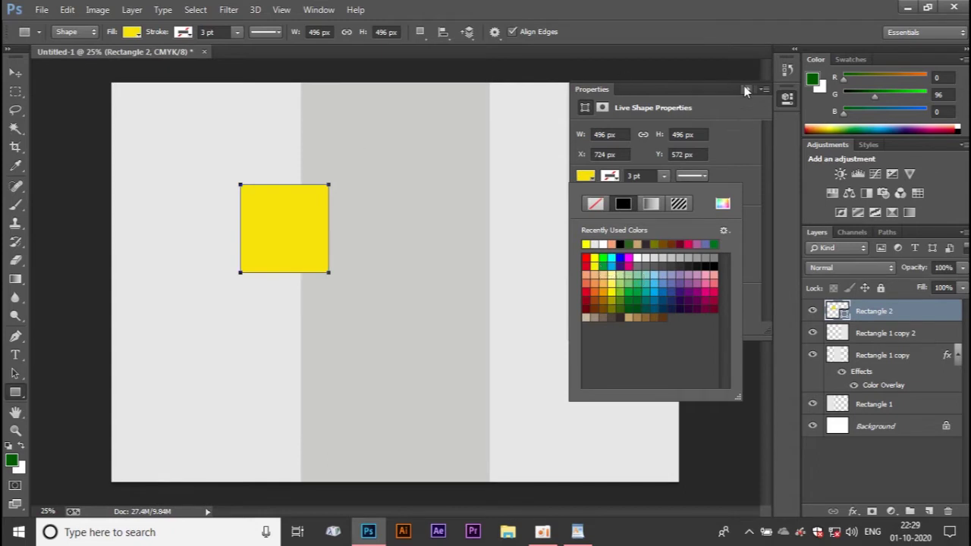
click(745, 90)
right_click(901, 315)
click(658, 205)
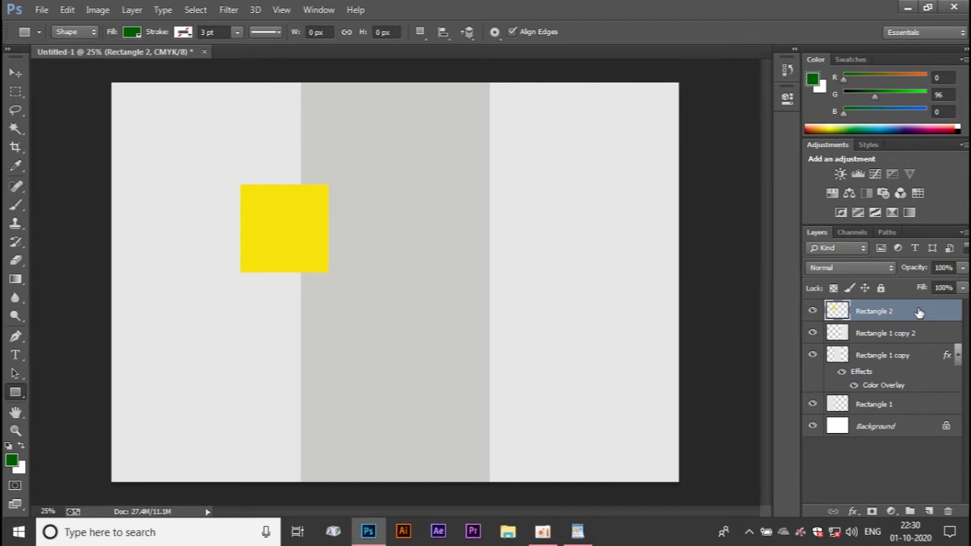
double_click(919, 312)
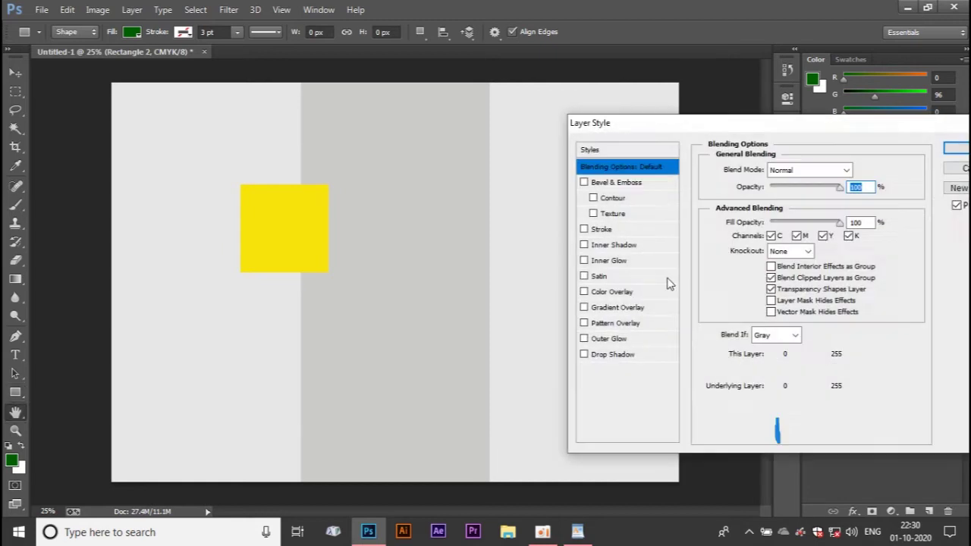
Add a Gradient Overlay to the square running from yellow to orange.
click(596, 308)
click(793, 202)
click(521, 108)
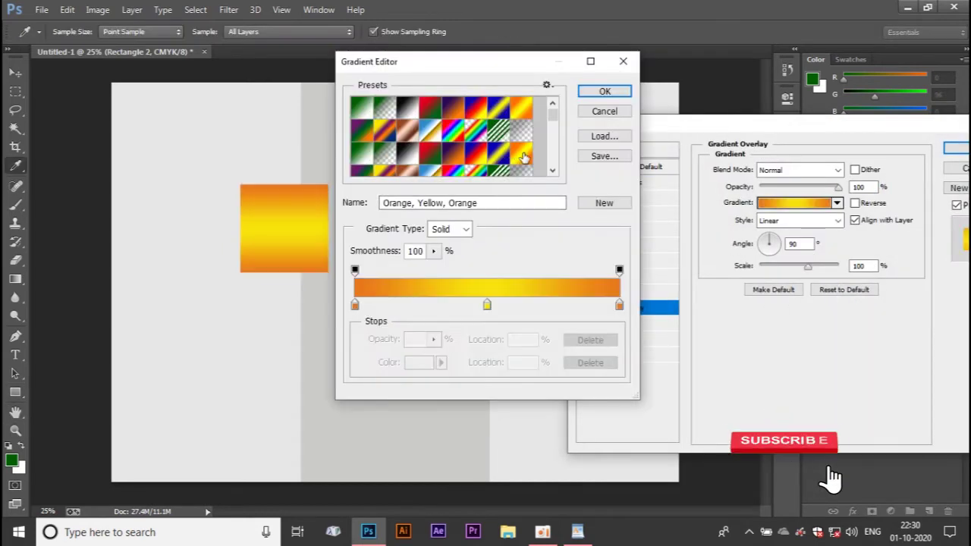
click(487, 304)
mouse_move(486, 304)
mouse_down()
mouse_move(618, 304)
mouse_move(437, 304)
mouse_move(438, 341)
mouse_up()
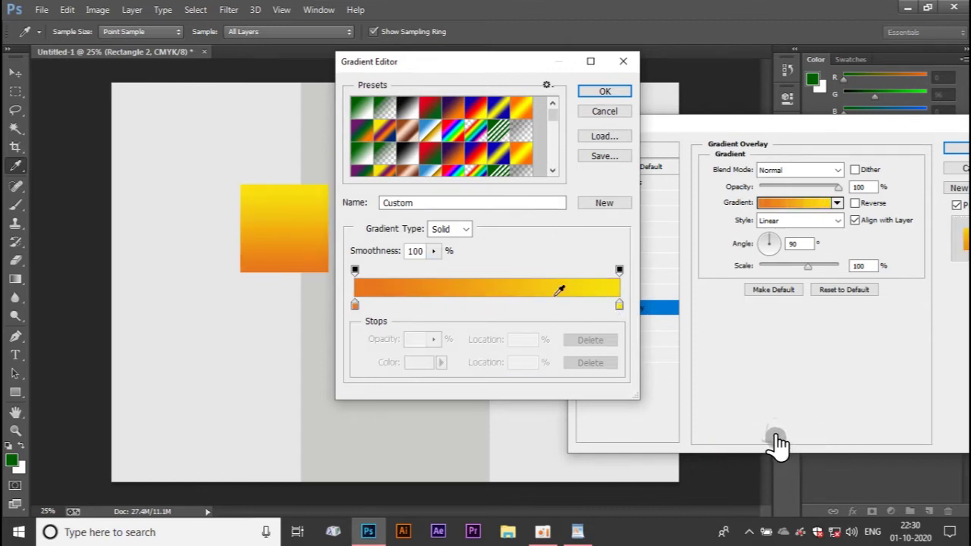
drag(619, 305, 374, 304)
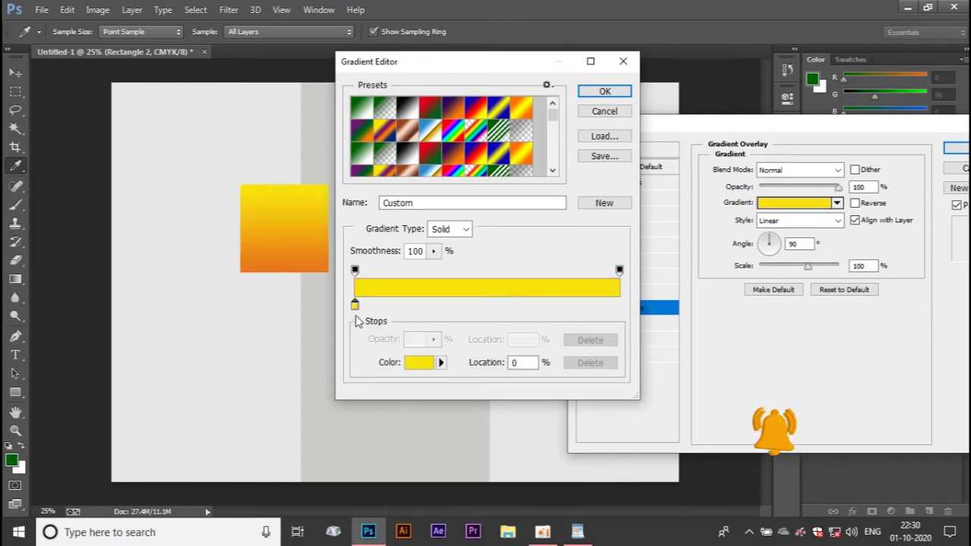
mouse_move(374, 304)
mouse_down()
mouse_move(355, 304)
mouse_move(611, 306)
mouse_up()
click(619, 306)
Switch the overlay to the gold gradient preset and confirm both dialogs.
mouse_move(554, 119)
mouse_down()
mouse_move(555, 159)
mouse_move(555, 134)
mouse_up()
click(552, 170)
click(552, 171)
click(510, 145)
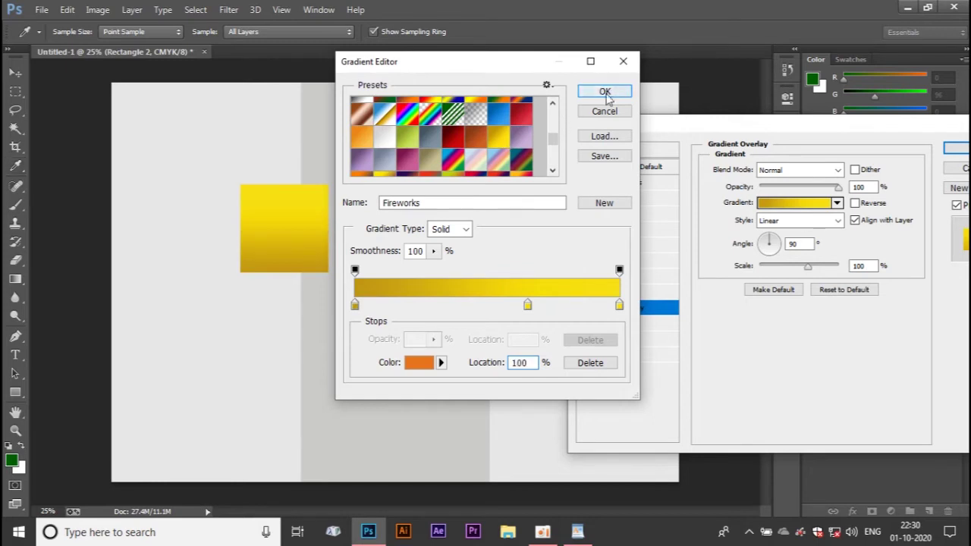
click(606, 94)
click(963, 149)
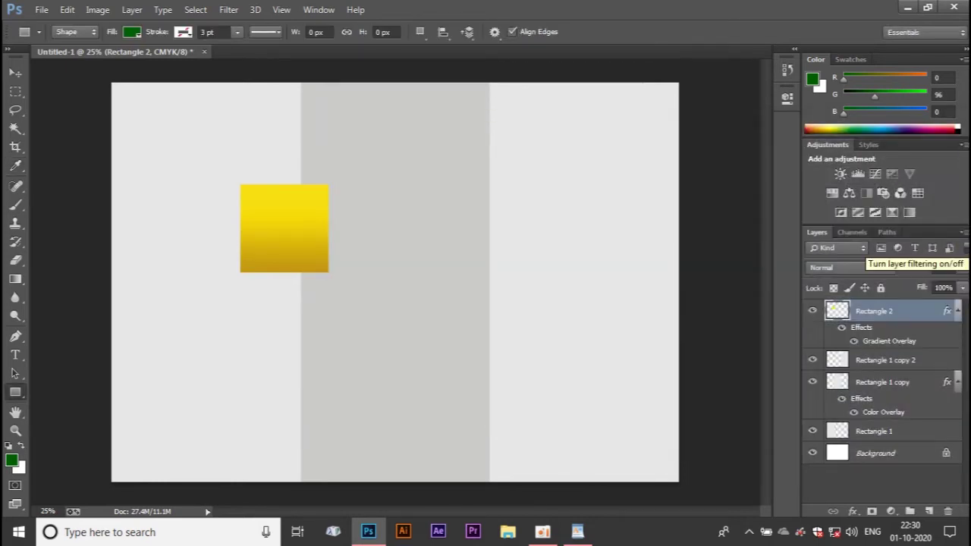
Enlarge and rotate the gold square into a diamond at the top edge.
key(v)
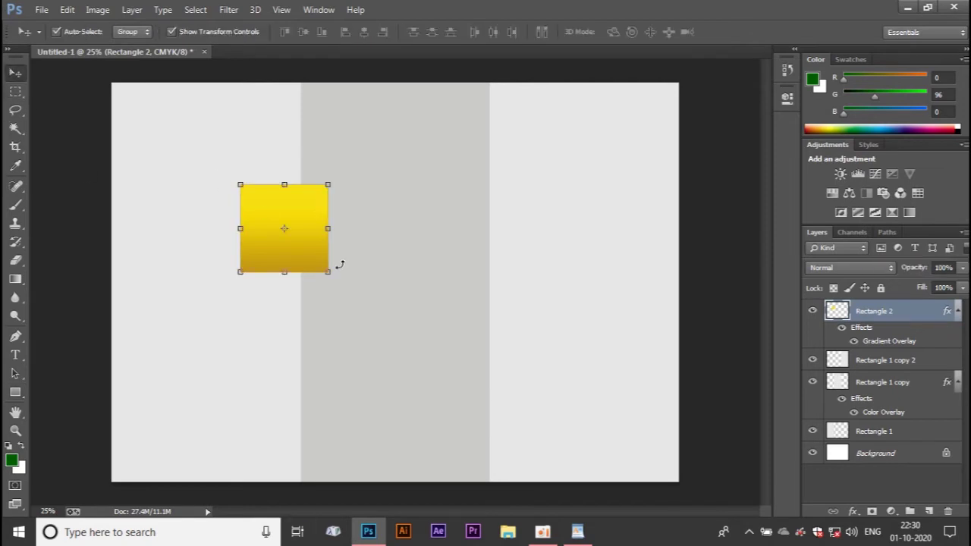
mouse_move(323, 277)
mouse_down()
mouse_move(515, 454)
mouse_move(372, 191)
mouse_up()
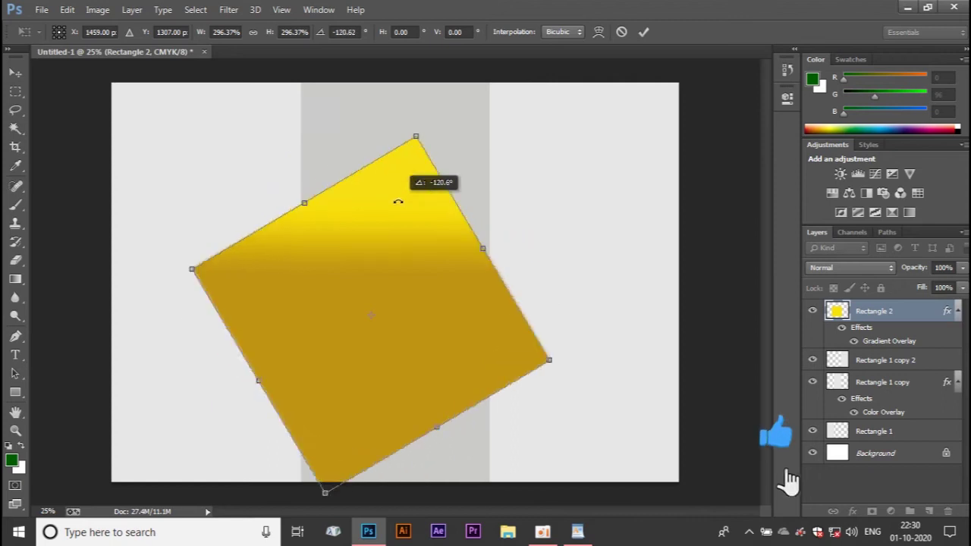
key(Return)
mouse_move(379, 228)
mouse_down()
mouse_move(467, 258)
mouse_move(572, 71)
mouse_up()
key(ctrl+z)
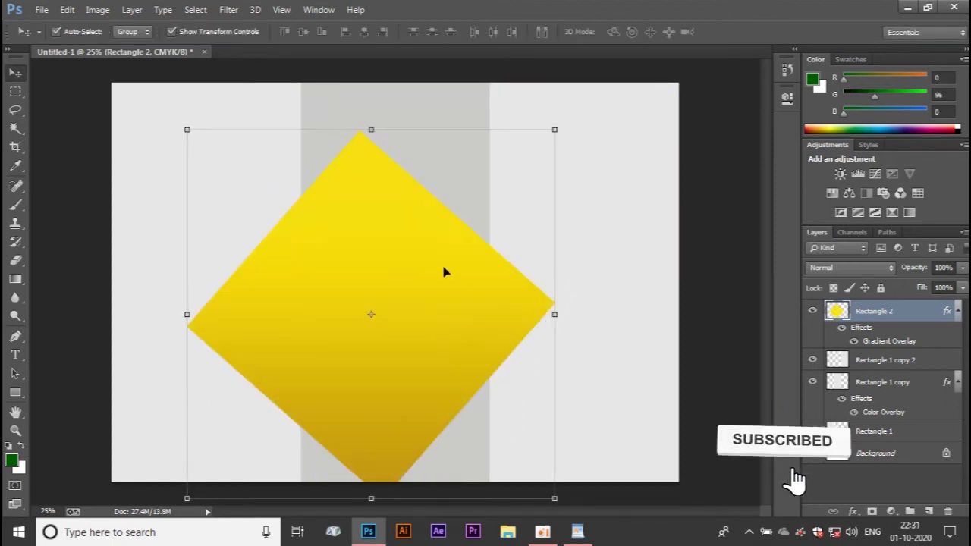
drag(445, 271, 522, 114)
Level the diamond slightly and place a duplicate along the top edge.
key(ctrl+t)
drag(672, 97, 677, 108)
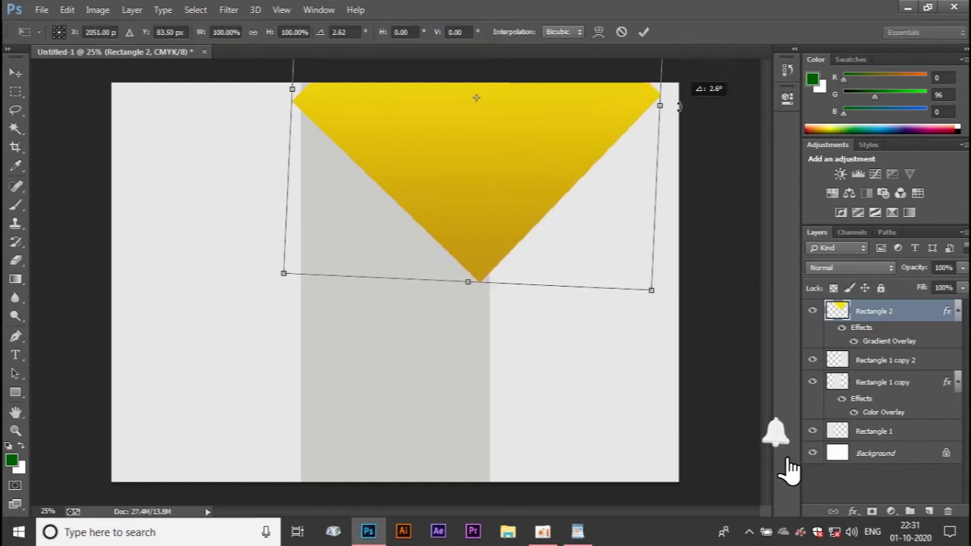
key(Return)
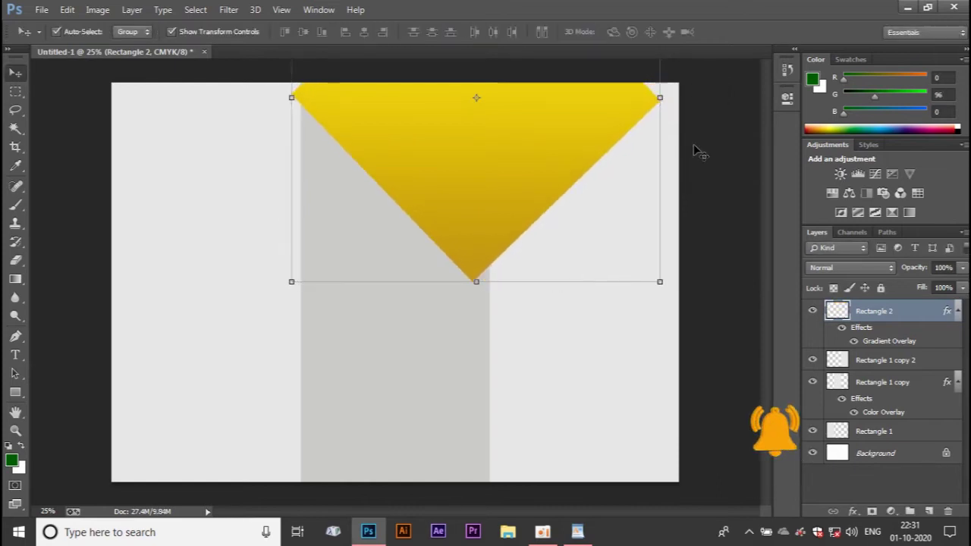
mouse_move(539, 144)
mouse_down()
mouse_move(586, 90)
mouse_move(597, 139)
mouse_move(361, 85)
mouse_up()
double_click(936, 311)
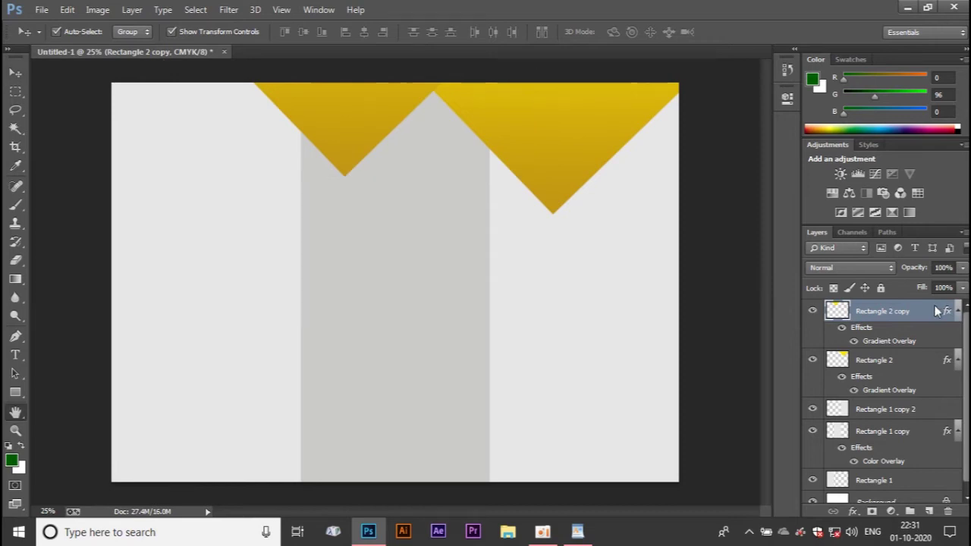
Give Rectangle 2 copy a magenta pink Color Overlay.
click(595, 293)
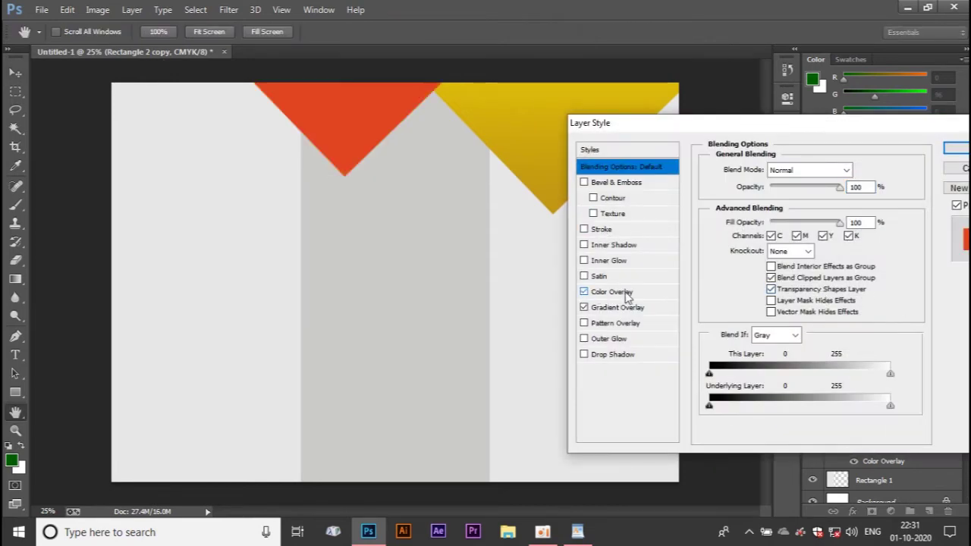
click(916, 167)
drag(789, 209, 761, 152)
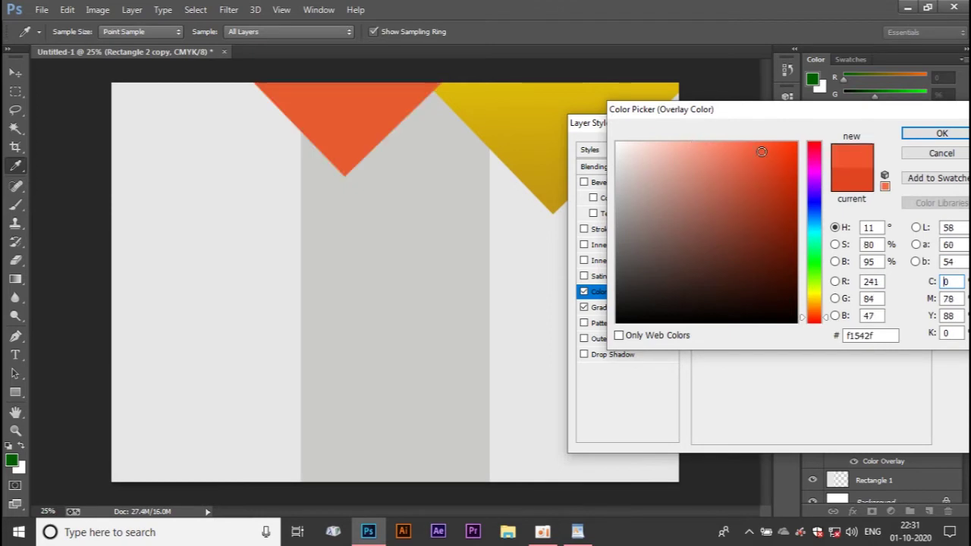
mouse_move(816, 194)
mouse_down()
mouse_move(817, 162)
mouse_move(783, 132)
mouse_move(804, 171)
mouse_move(794, 220)
mouse_up()
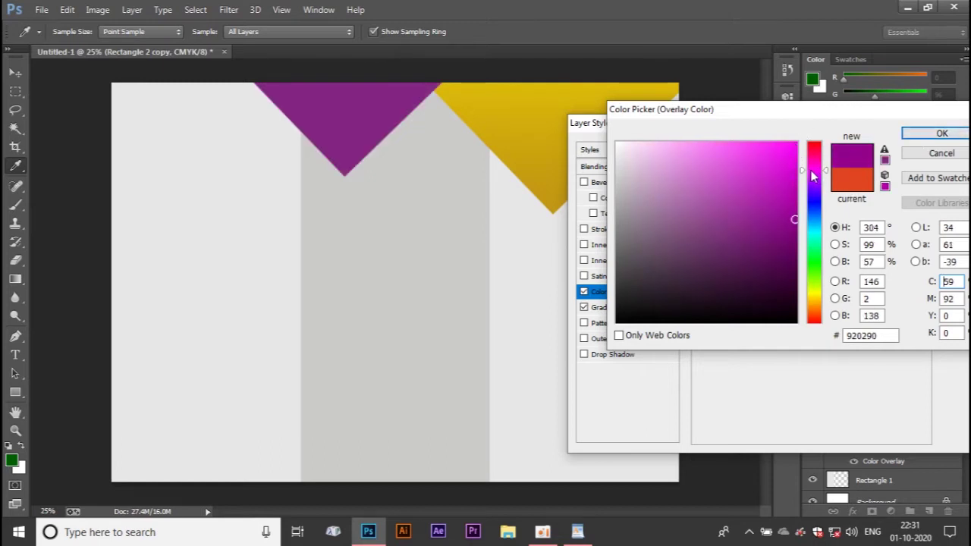
drag(813, 169, 813, 165)
mouse_move(795, 220)
mouse_down()
mouse_move(798, 126)
mouse_move(824, 193)
mouse_up()
click(941, 133)
key(Return)
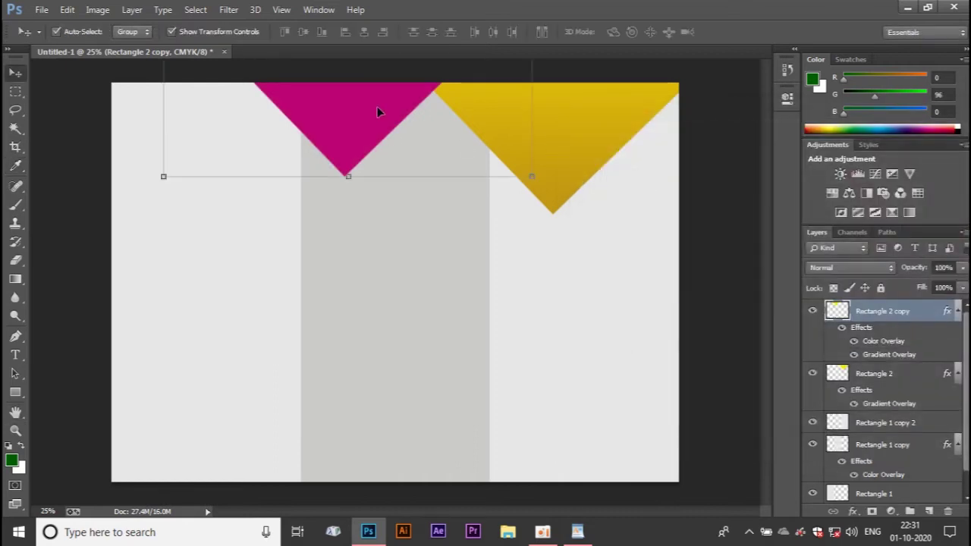
Bring the magenta triangle in front of the gold one and place a copy further left.
key(ctrl+bracketleft)
click(702, 167)
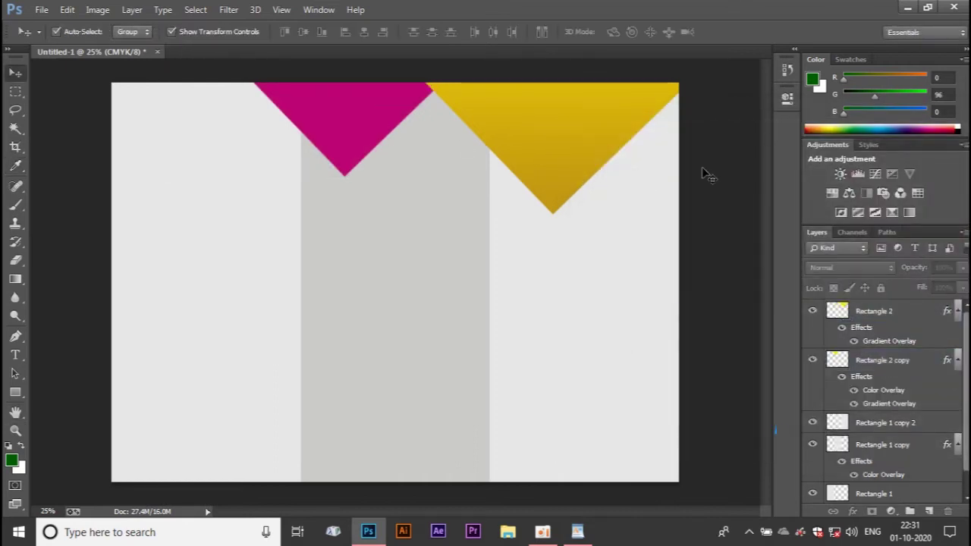
click(402, 108)
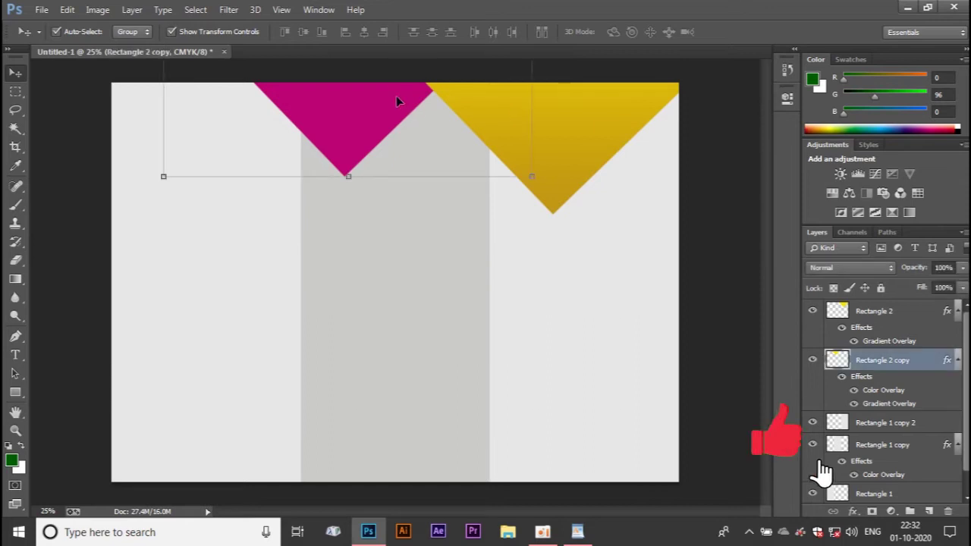
key(ctrl+bracketright)
drag(396, 95, 402, 108)
click(466, 59)
click(440, 104)
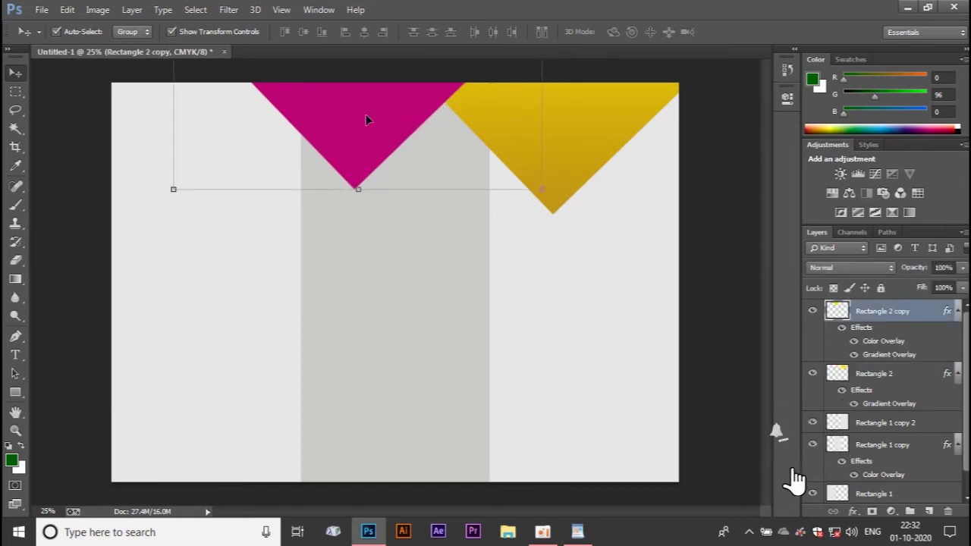
drag(365, 119, 236, 73)
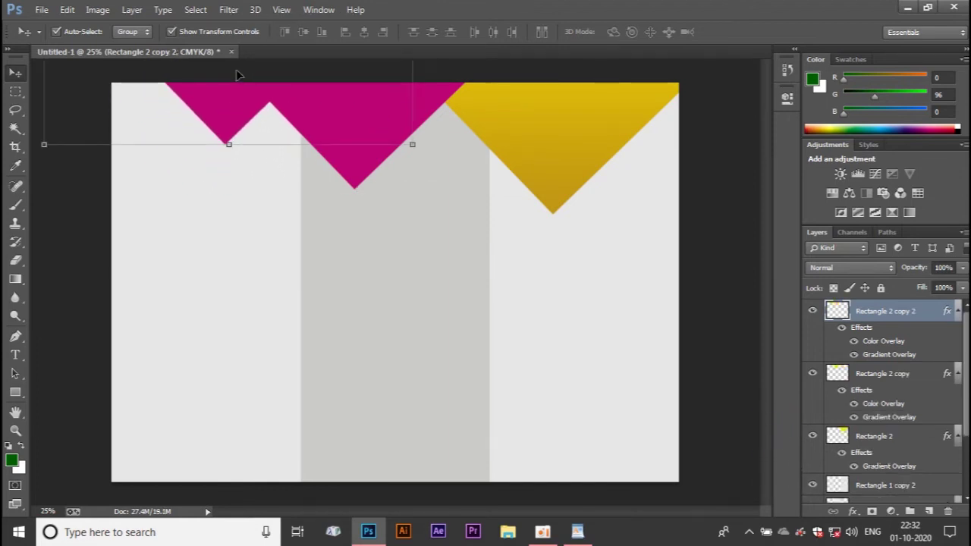
Enlarge the gold triangle to about 140% and reposition both triangles along the top.
drag(553, 164, 518, 194)
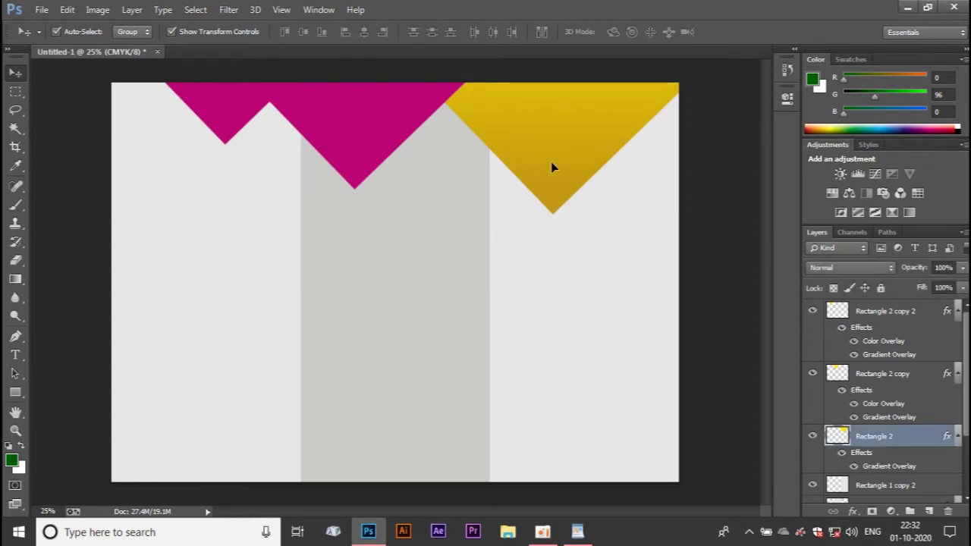
drag(702, 242, 705, 281)
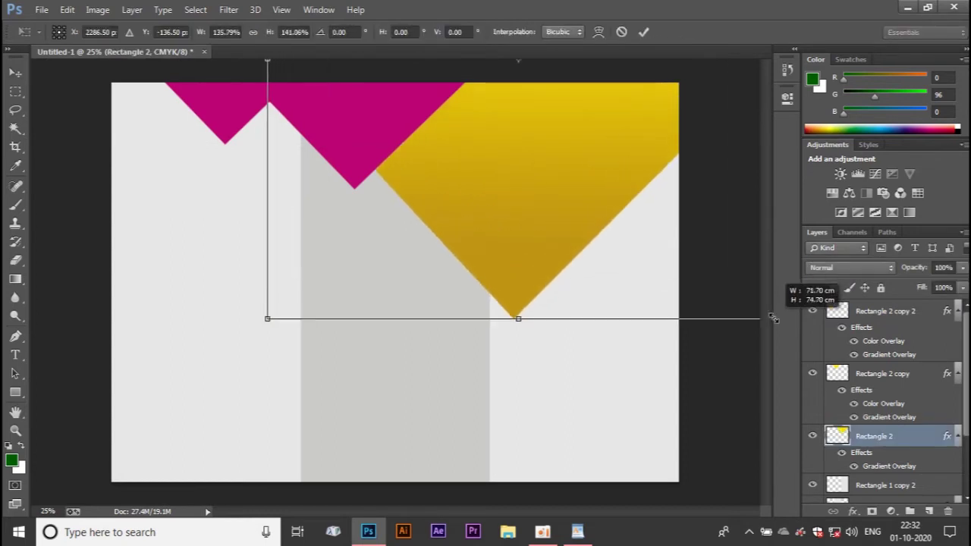
drag(500, 183, 511, 170)
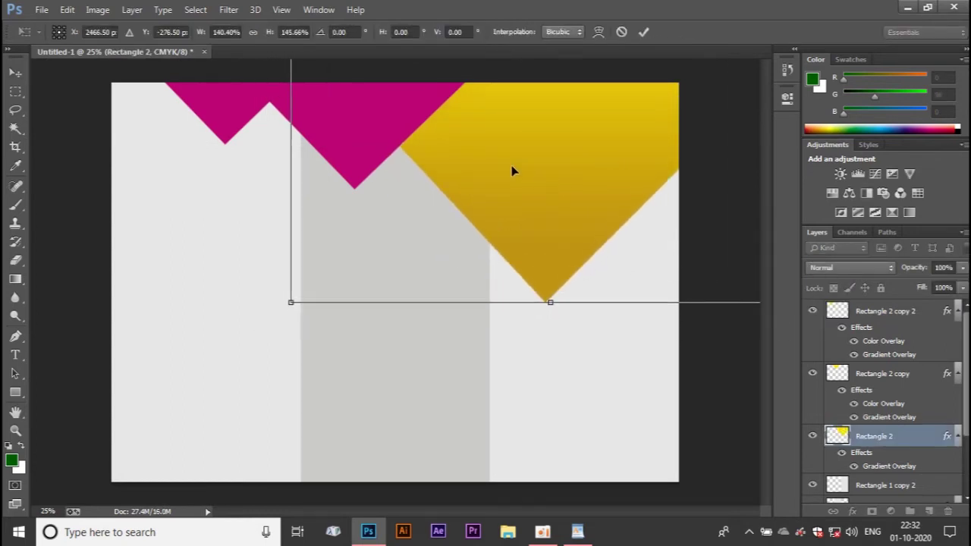
key(Return)
drag(526, 206, 531, 199)
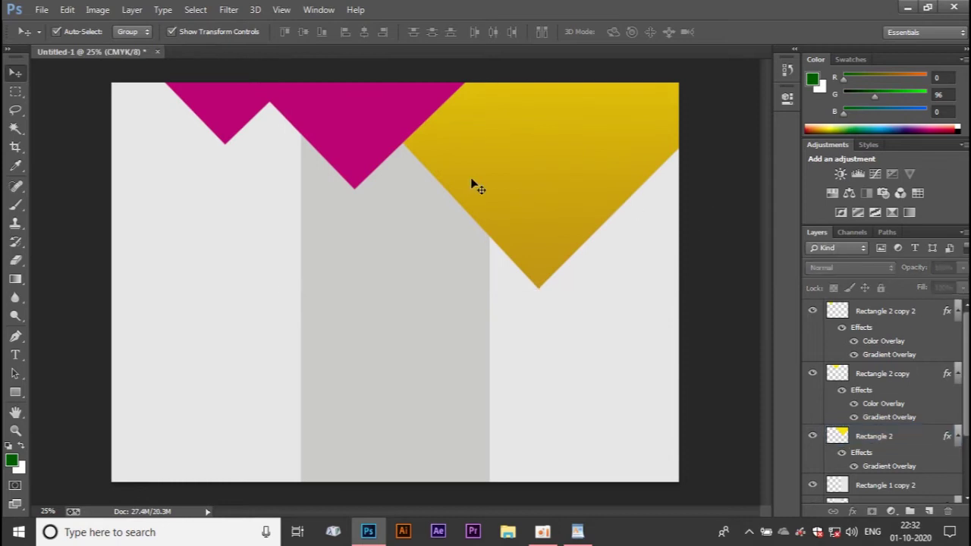
drag(473, 185, 569, 191)
drag(203, 116, 184, 110)
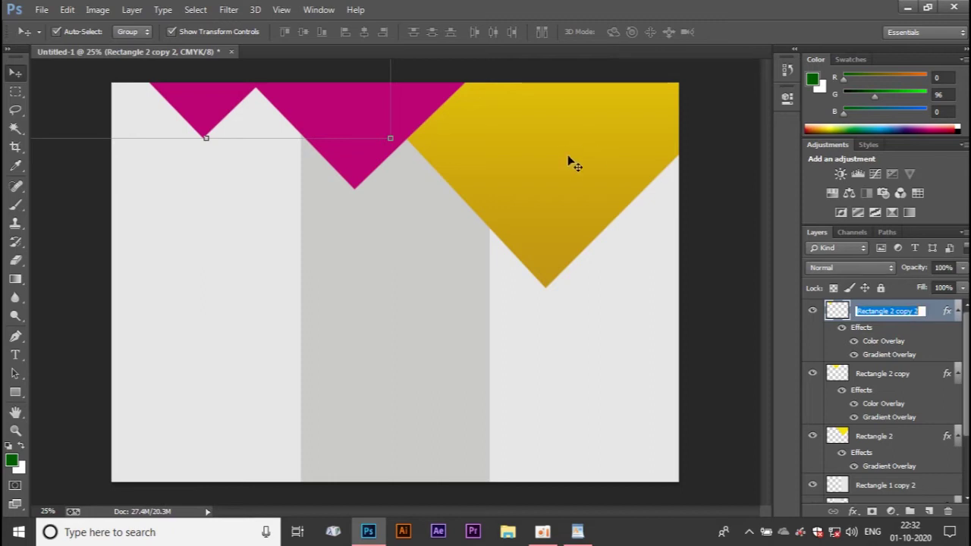
Rename the copied triangle layer, Rectangle 2 copy 2.
key(BackSpace)
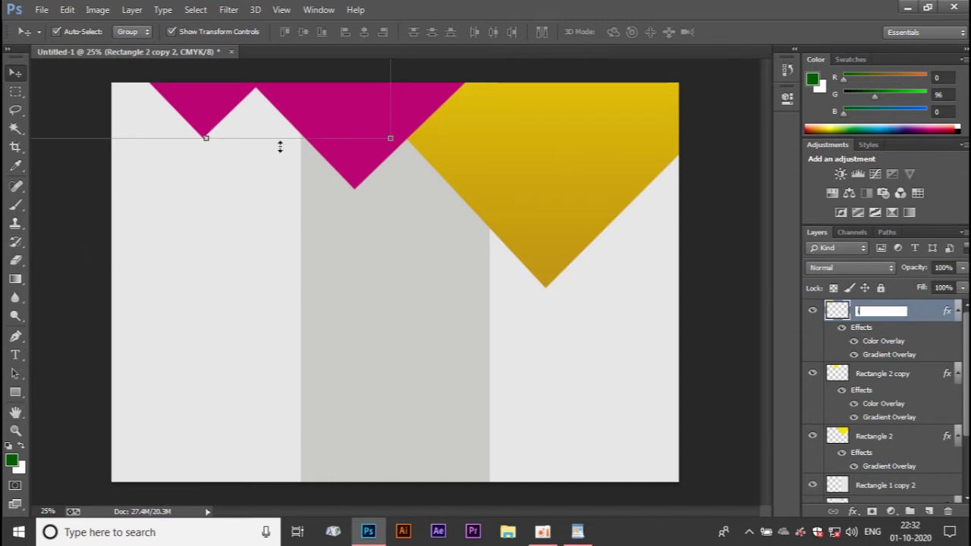
key(Return)
key(i)
click(521, 138)
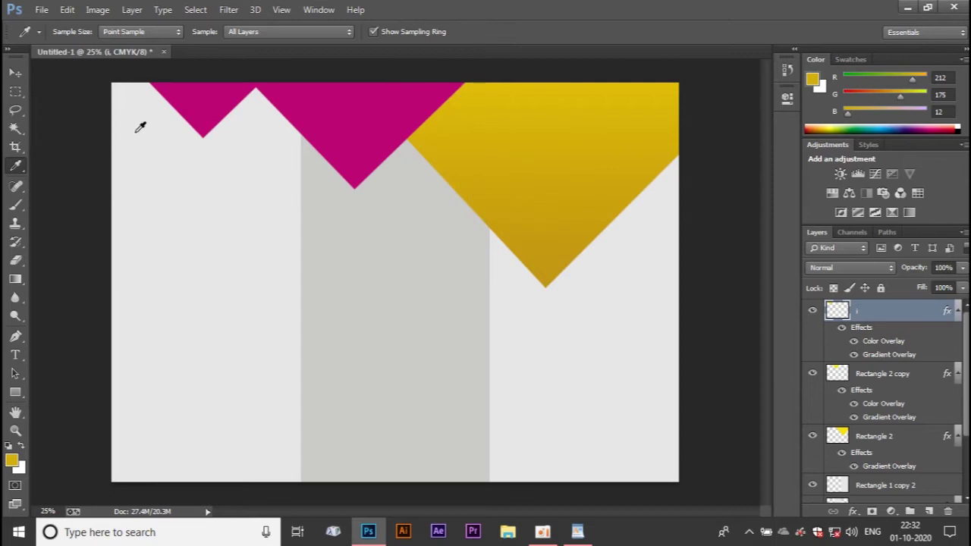
Turn off the top-left triangle's Color Overlay to show gold, then nudge it right and down.
click(202, 98)
click(13, 73)
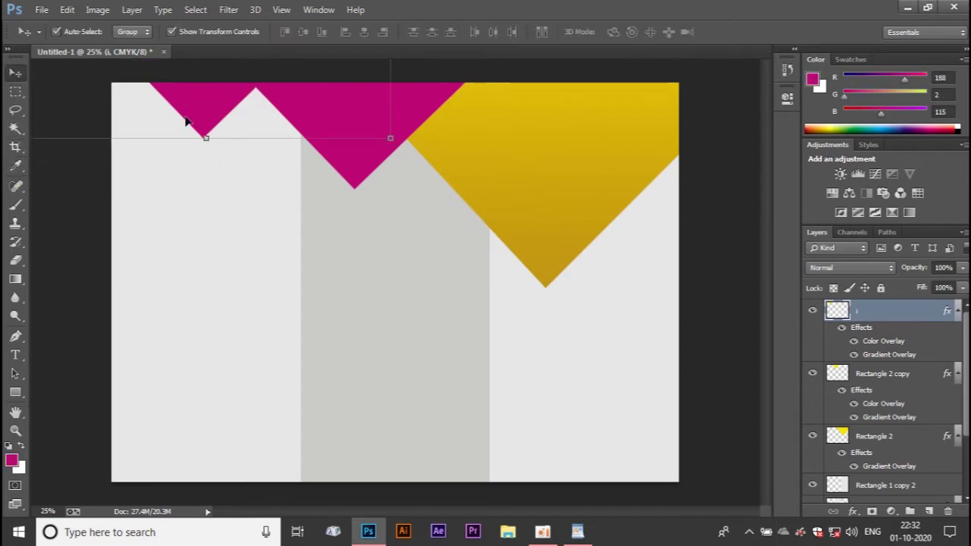
double_click(923, 319)
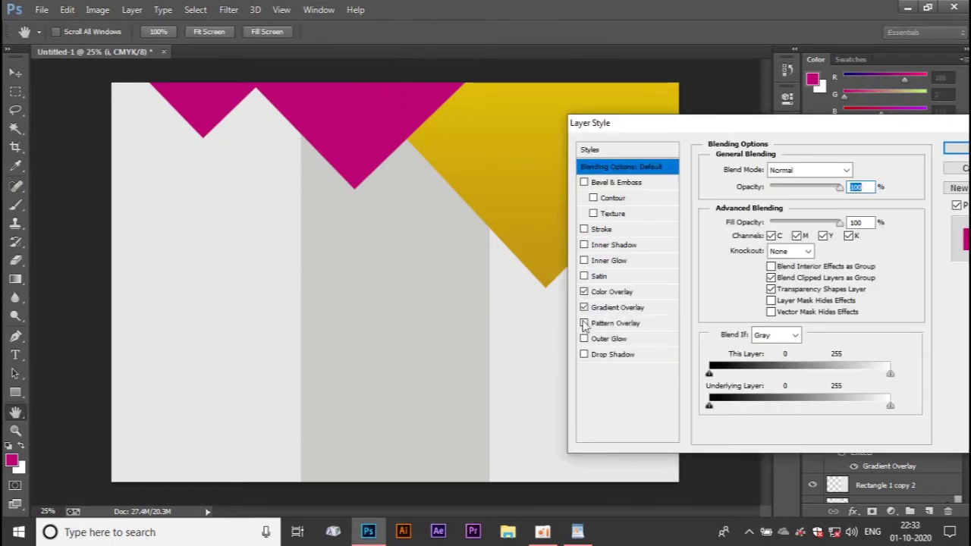
click(599, 307)
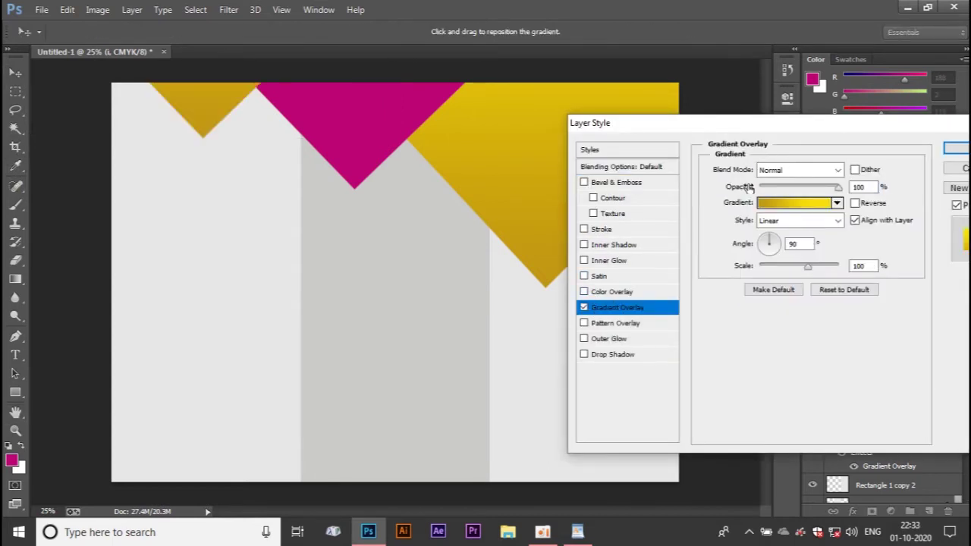
click(957, 147)
drag(194, 104, 209, 119)
click(140, 74)
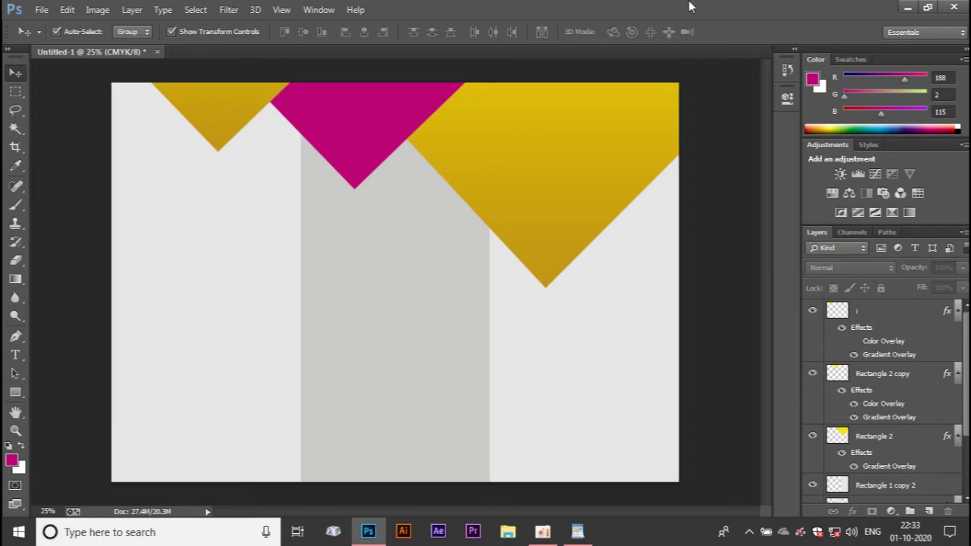
Place a copy of the gold triangle along the bottom edge, removing the extra duplicate.
mouse_move(505, 160)
mouse_down()
mouse_move(351, 312)
mouse_move(346, 465)
mouse_up()
key(Delete)
mouse_move(367, 322)
mouse_down()
mouse_move(329, 399)
mouse_move(300, 398)
mouse_up()
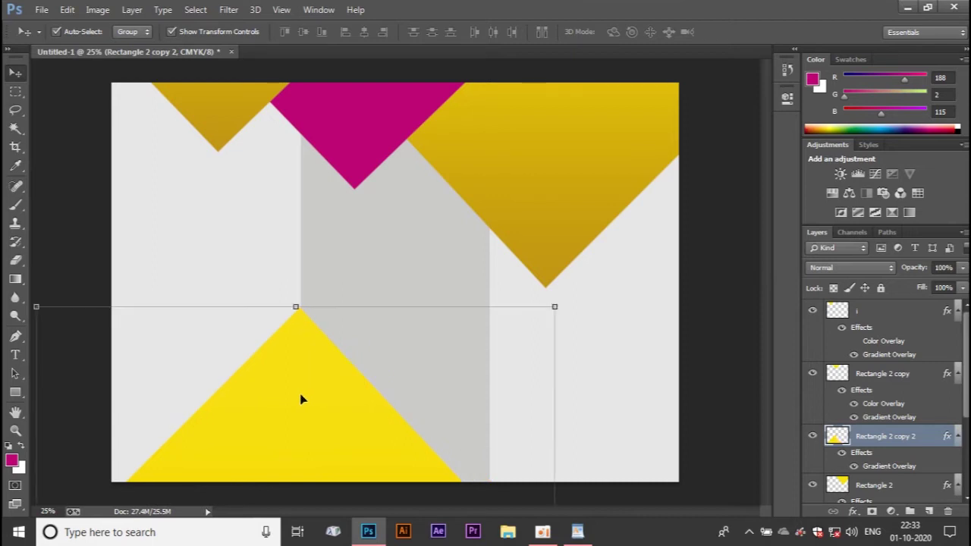
drag(300, 399, 251, 387)
Scale the triangle copy to about 82% and shift it right inside the lower triangle.
drag(503, 288, 411, 379)
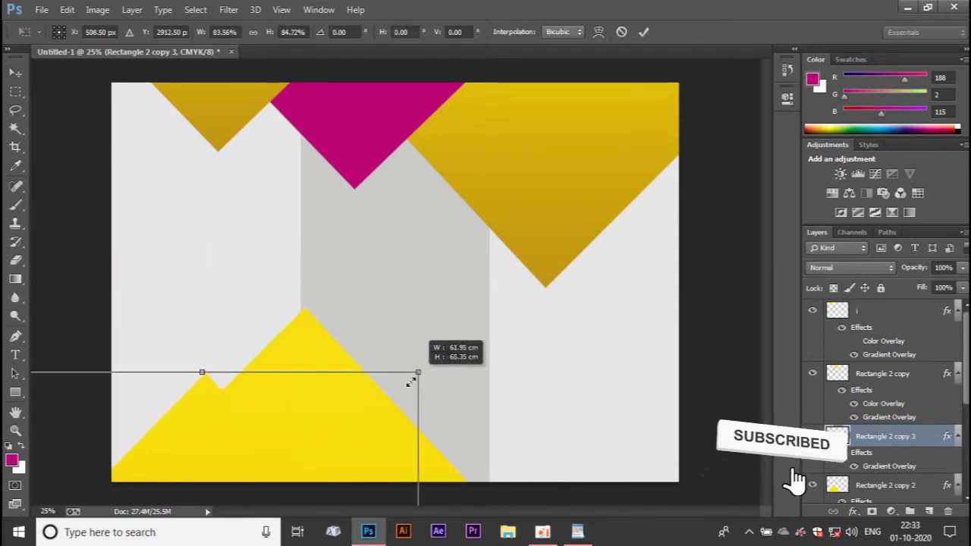
drag(271, 411, 290, 421)
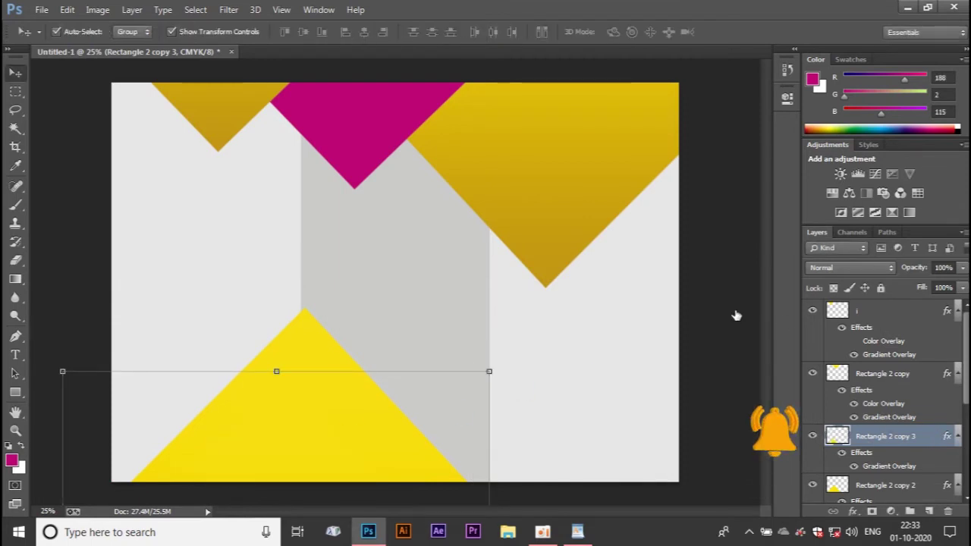
double_click(918, 440)
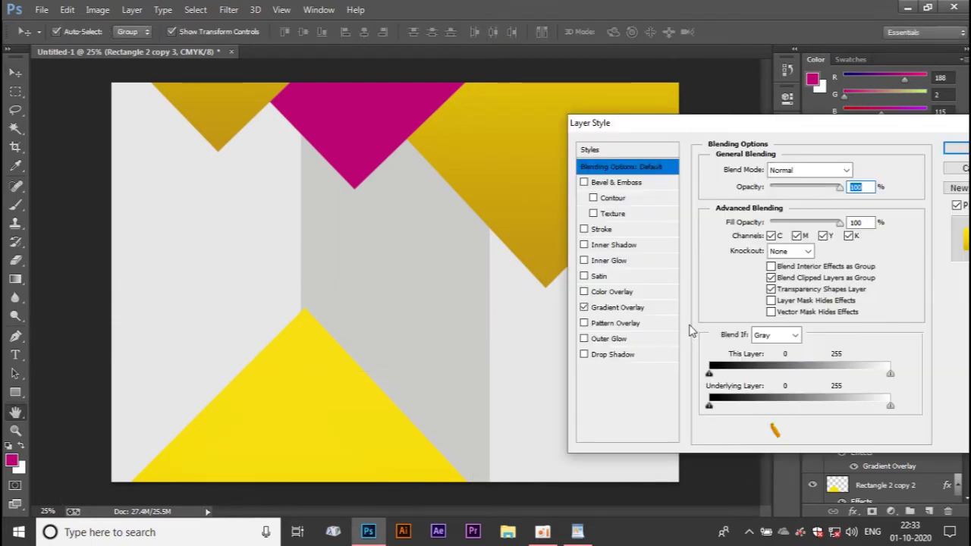
Give the triangle copy a red e90808 Color Overlay and drag it down-left.
click(583, 291)
click(856, 168)
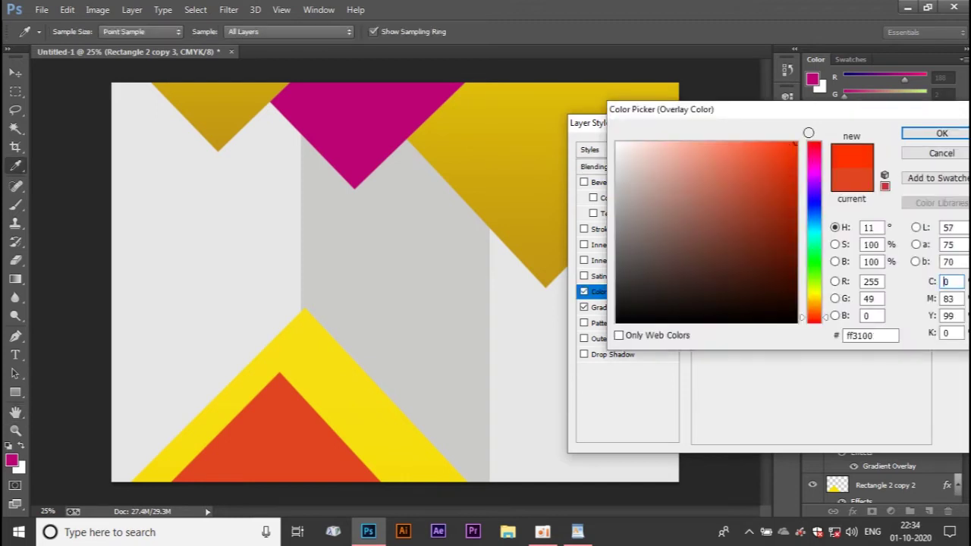
drag(813, 198, 819, 130)
drag(785, 166, 791, 157)
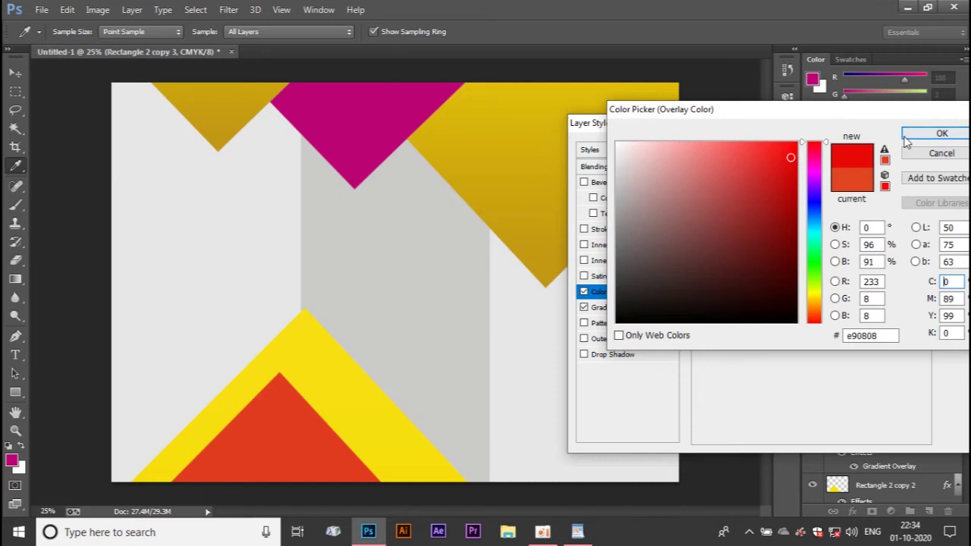
click(941, 133)
click(957, 148)
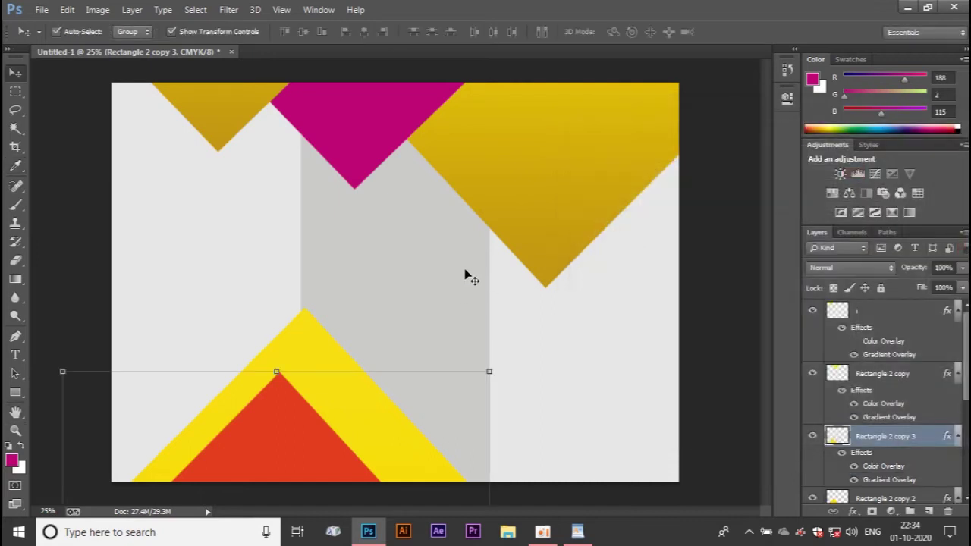
drag(170, 464, 225, 469)
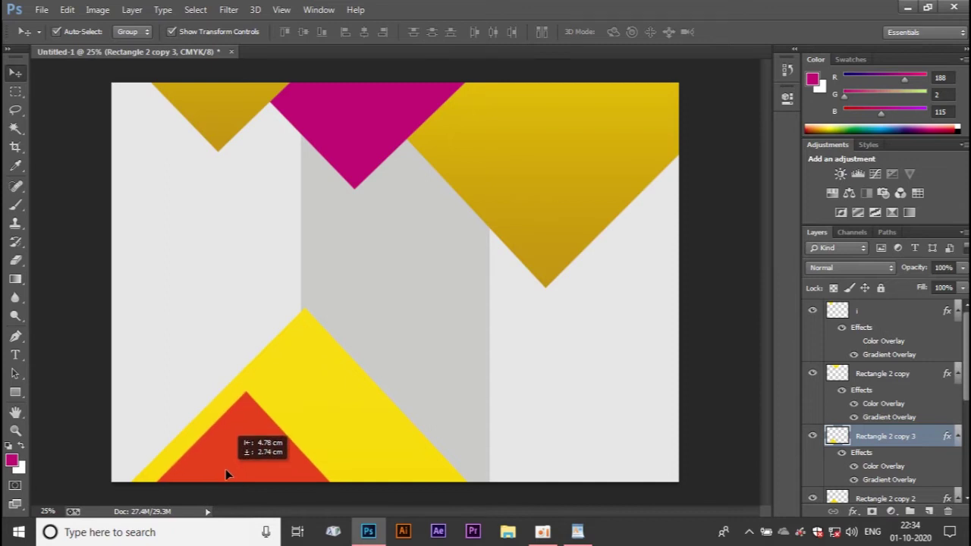
Test a duplicated, shrunk and rotated copy of the red triangle, then delete that copy.
click(96, 321)
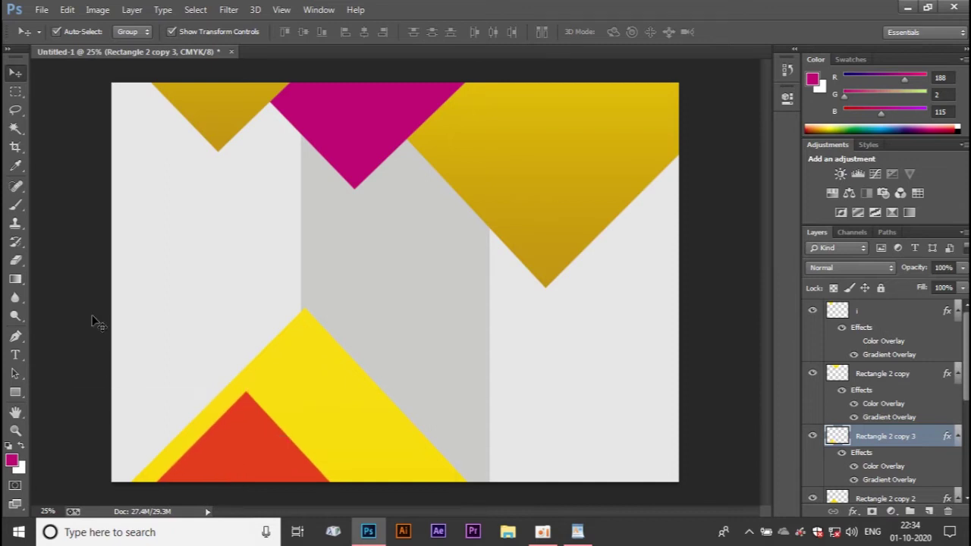
alt+drag(264, 421, 534, 212)
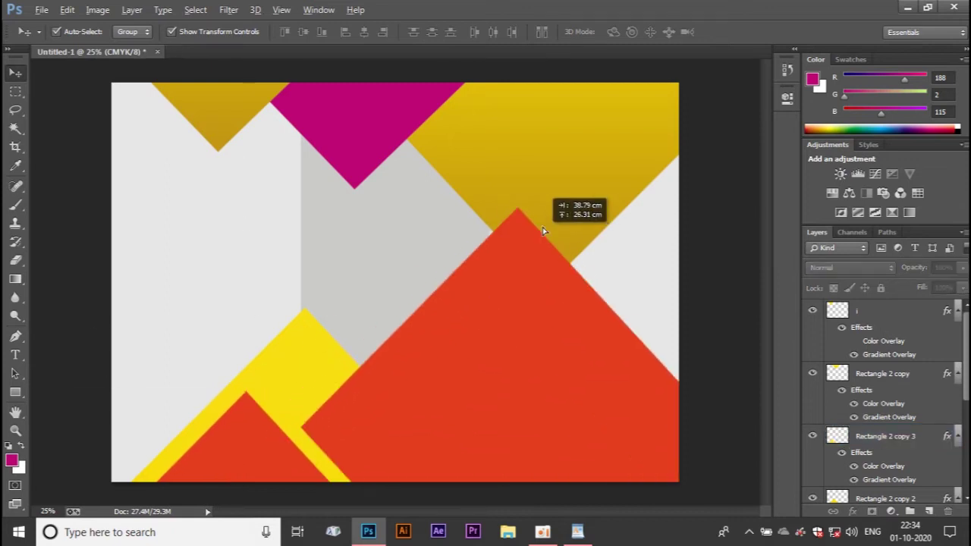
mouse_move(726, 182)
mouse_down()
mouse_move(581, 326)
mouse_move(603, 391)
mouse_move(589, 399)
mouse_up()
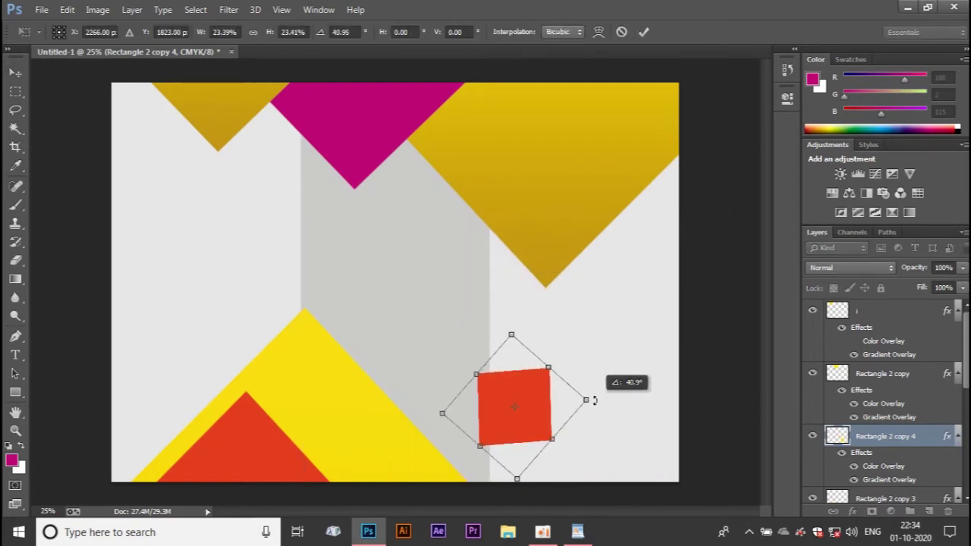
double_click(536, 395)
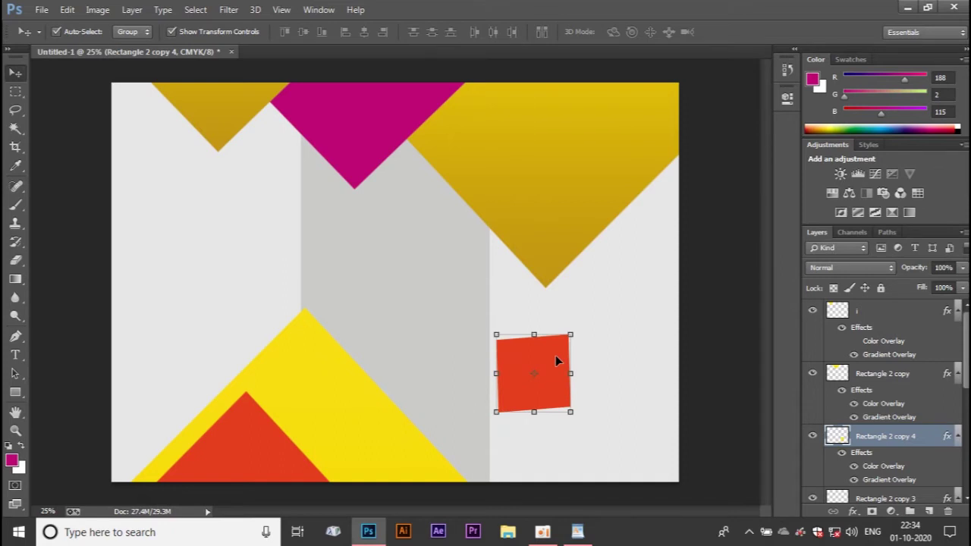
key(Delete)
click(15, 391)
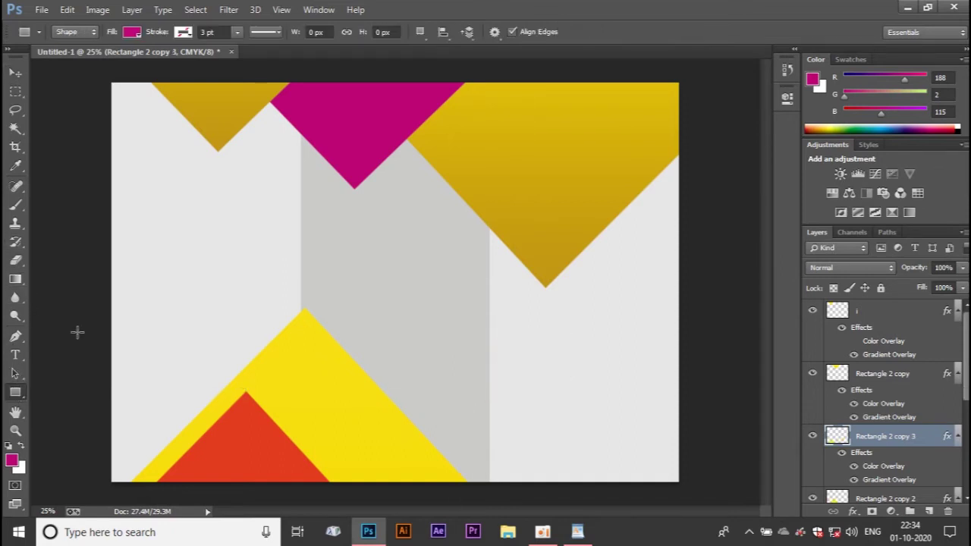
Create a 4 × 4 px rectangle by mistake and undo it.
click(193, 259)
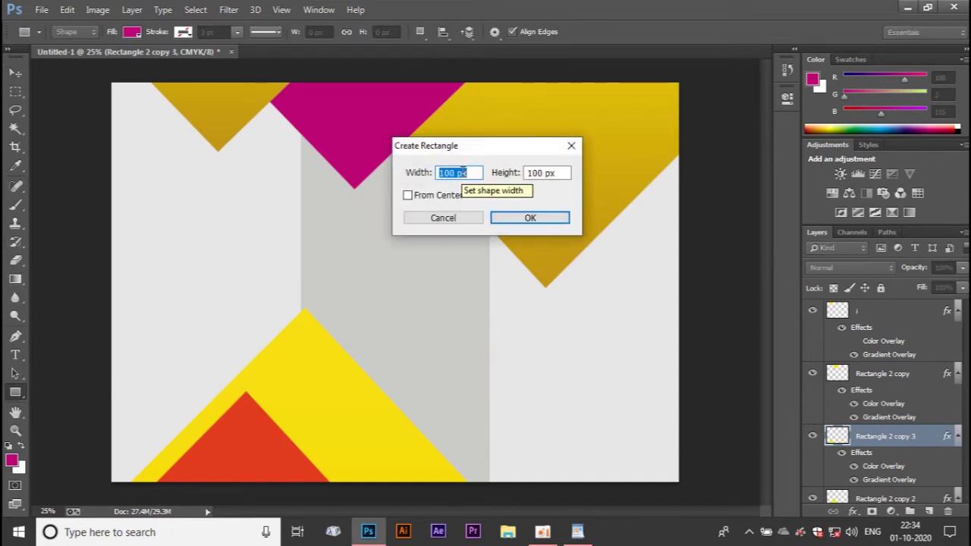
text(4)
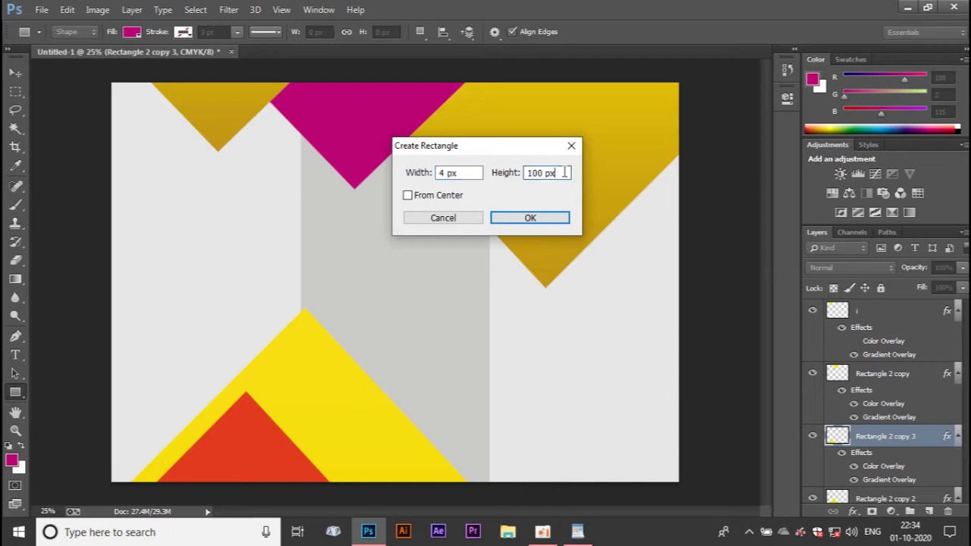
key(Up)
text(4)
key(Return)
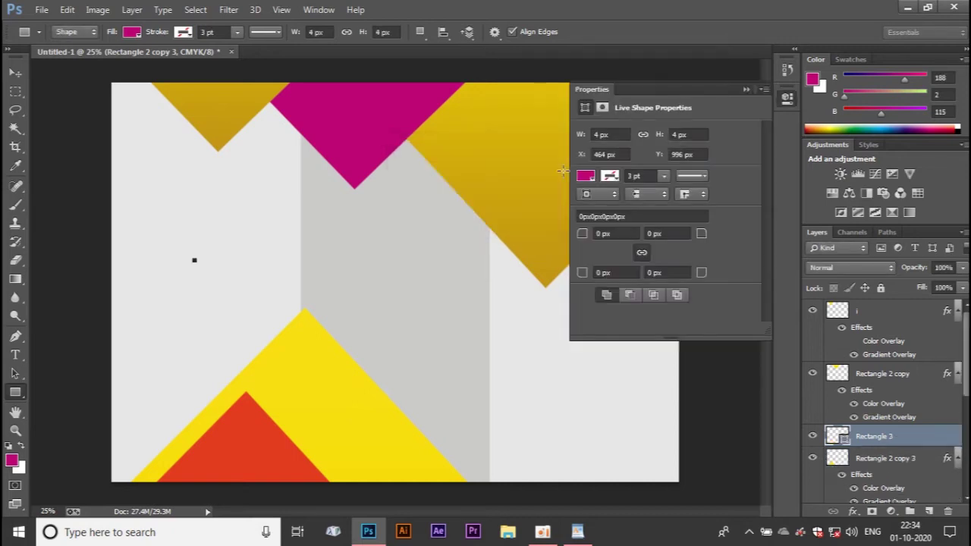
click(746, 90)
key(ctrl+z)
Create a 100 × 100 px magenta square and rasterize its Rectangle 3 layer.
click(417, 198)
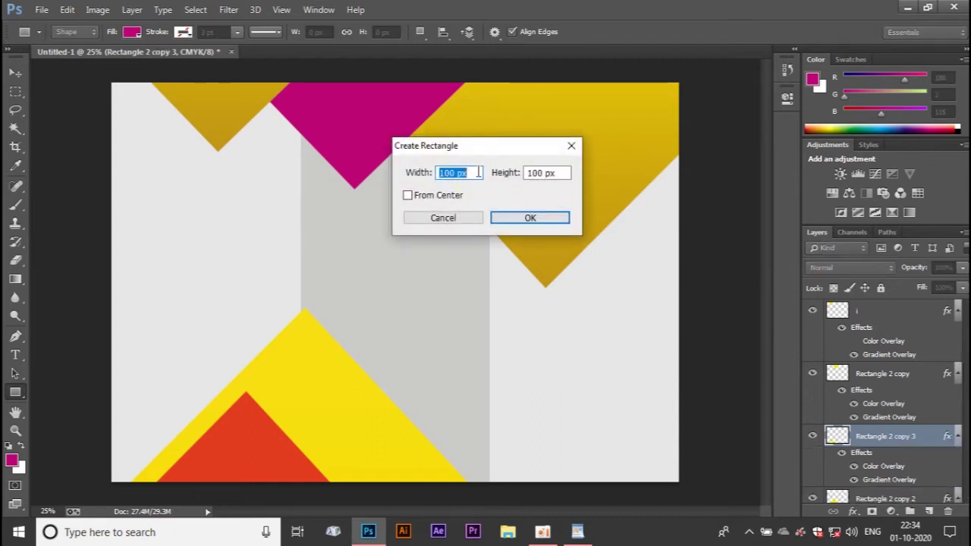
click(533, 218)
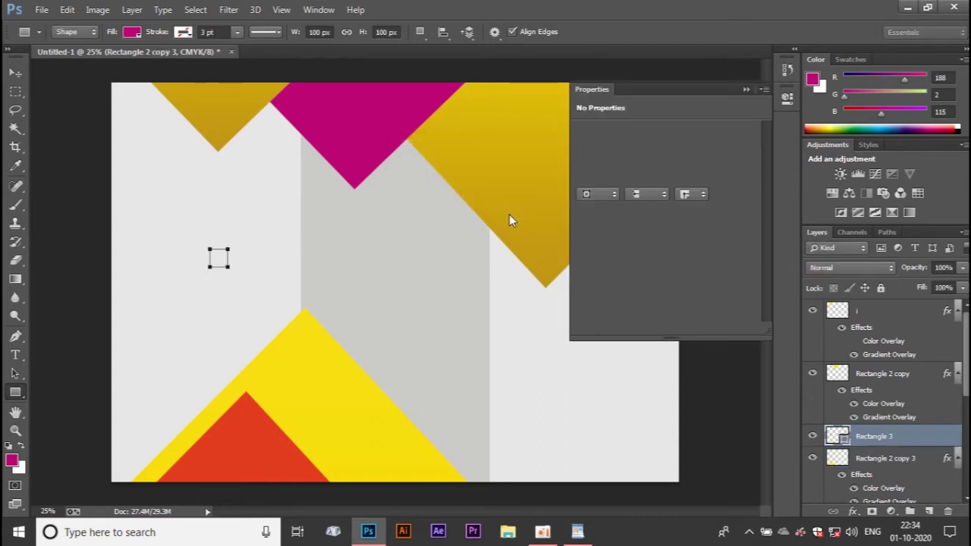
click(748, 90)
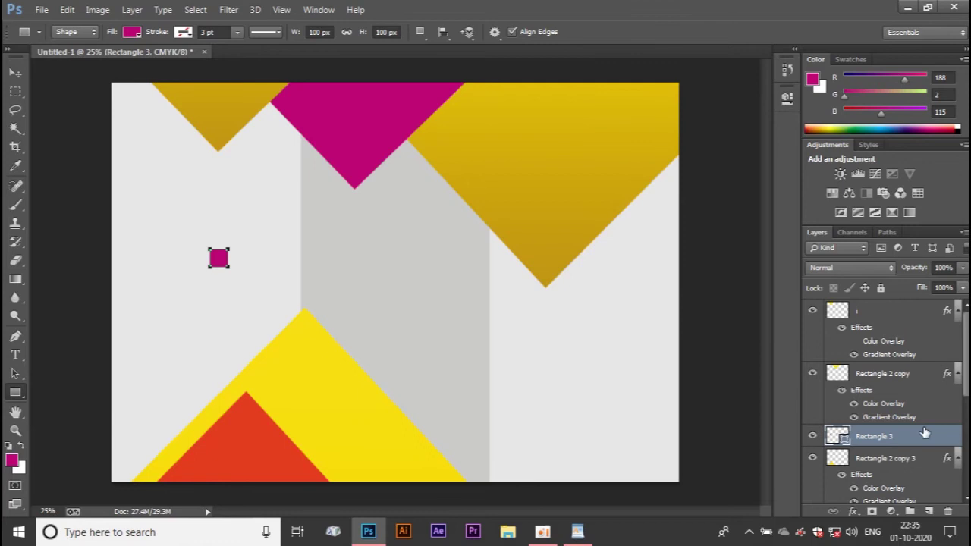
right_click(924, 433)
click(712, 192)
Scale the magenta square up around its centre with Free Transform.
key(v)
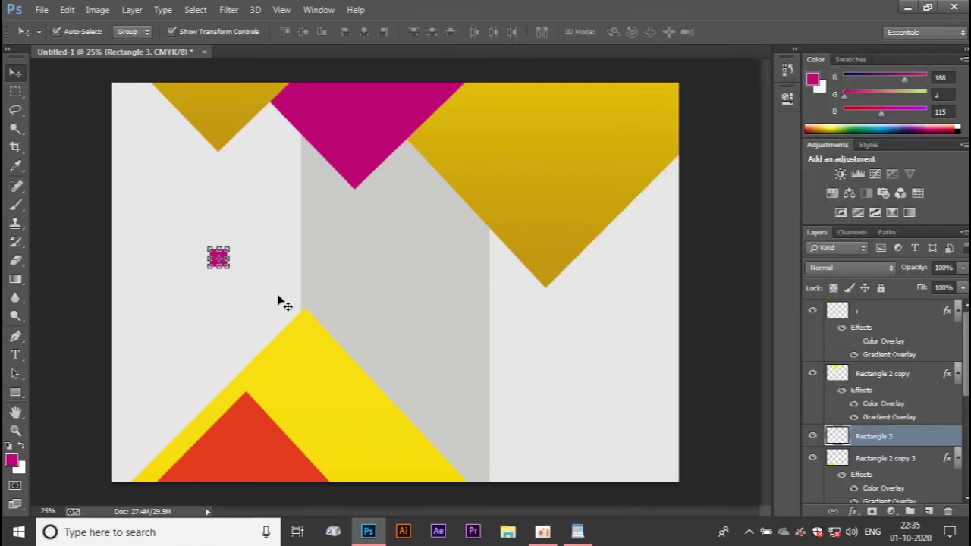
key(ctrl+t)
drag(230, 268, 285, 324)
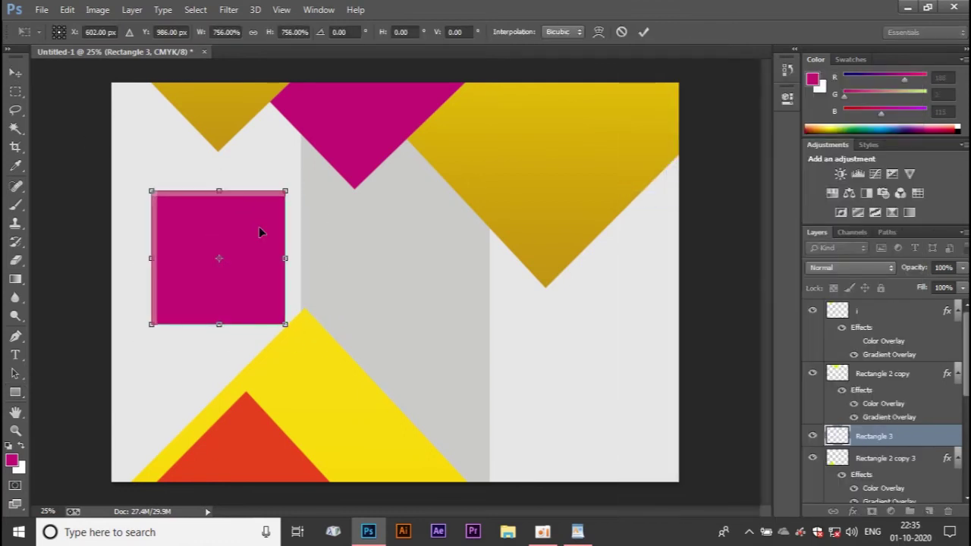
key(Return)
Move the magenta square onto the right panel, repositioning the gold triangle around it.
drag(222, 259, 552, 346)
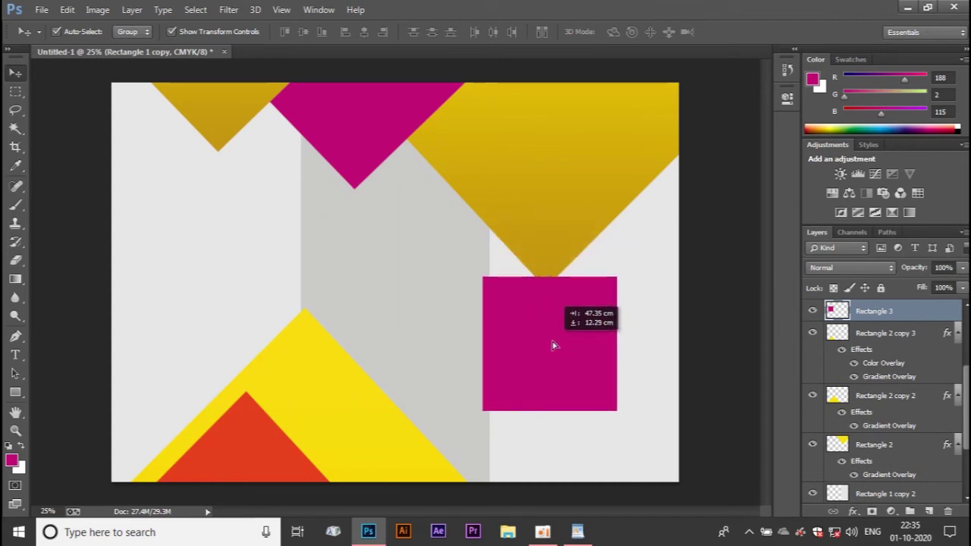
mouse_move(553, 345)
mouse_down()
mouse_move(597, 252)
mouse_move(583, 357)
mouse_up()
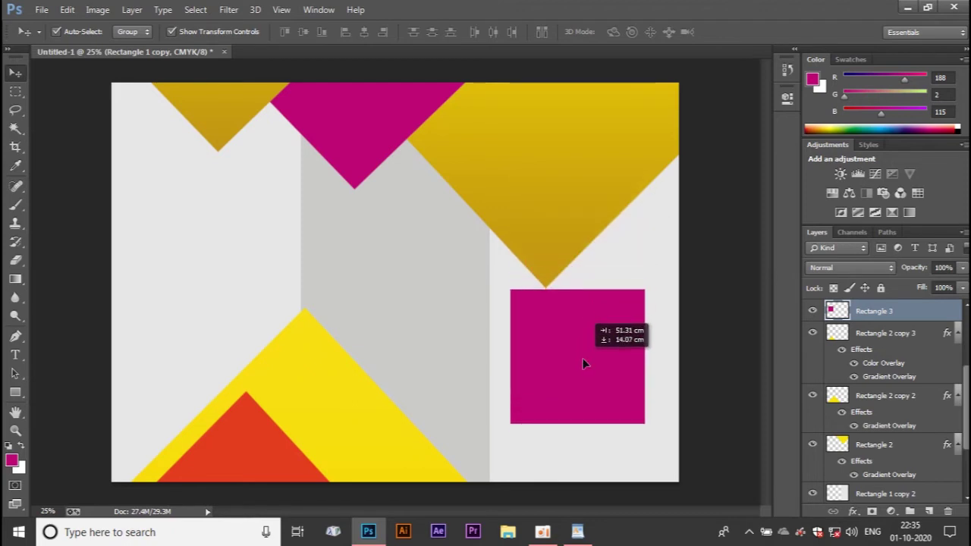
mouse_move(568, 269)
mouse_down()
mouse_move(508, 205)
mouse_move(517, 202)
mouse_up()
mouse_move(605, 333)
mouse_down()
mouse_move(628, 189)
mouse_move(633, 210)
mouse_move(518, 314)
mouse_up()
mouse_move(547, 142)
mouse_down()
mouse_move(581, 156)
mouse_move(645, 147)
mouse_move(584, 152)
mouse_up()
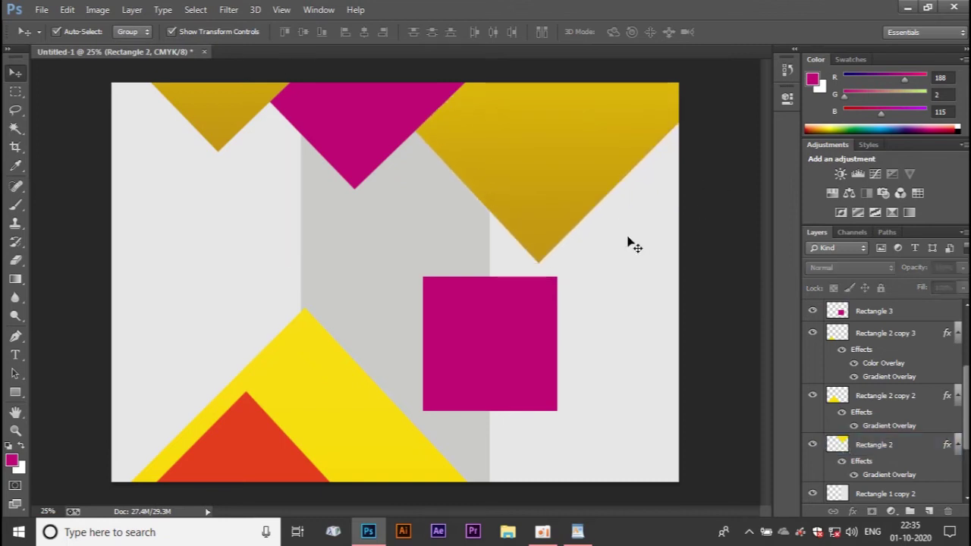
Reshape the magenta square into a narrow bar rotated 45° along the gold triangle's edge.
drag(518, 345, 534, 264)
key(ctrl+t)
mouse_move(574, 330)
mouse_down()
mouse_move(542, 281)
mouse_move(466, 279)
mouse_up()
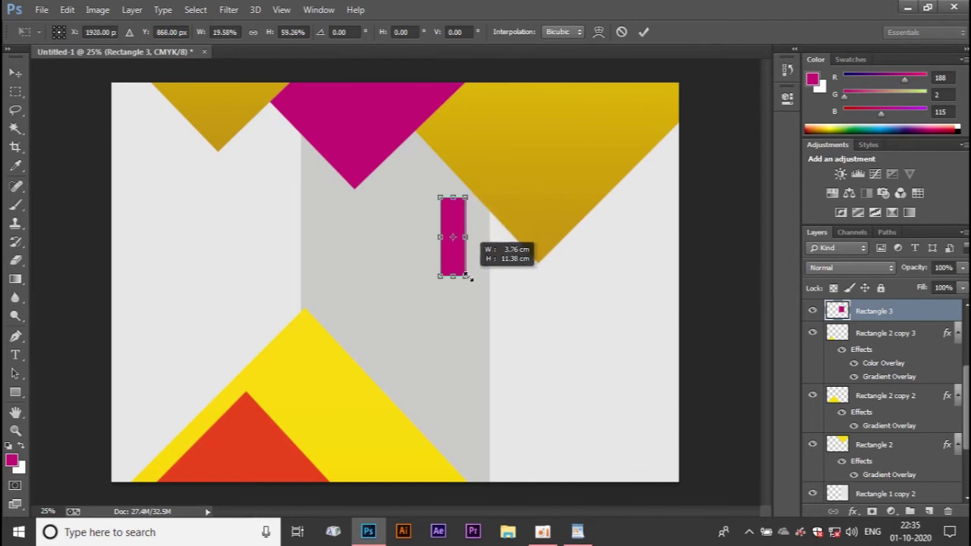
drag(466, 212, 584, 216)
drag(589, 179, 642, 184)
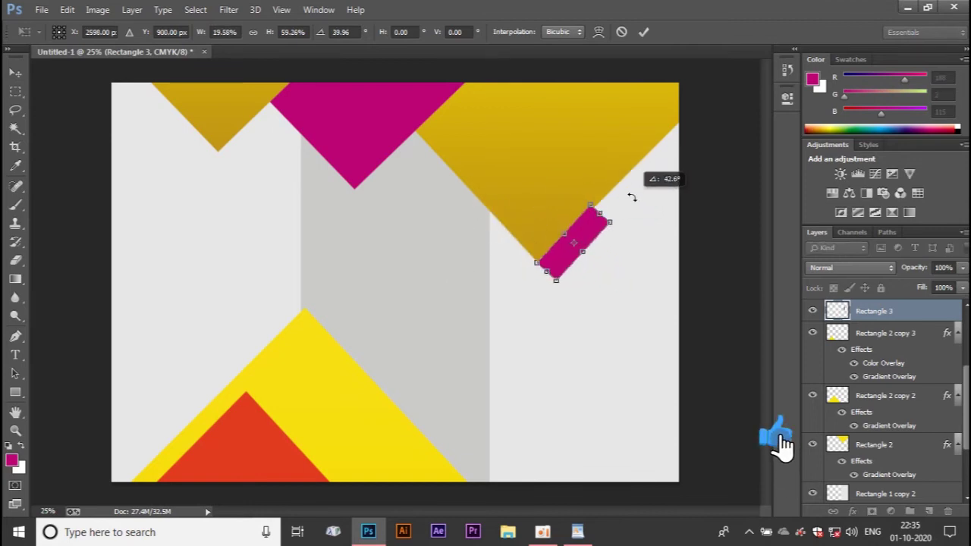
drag(603, 211, 692, 124)
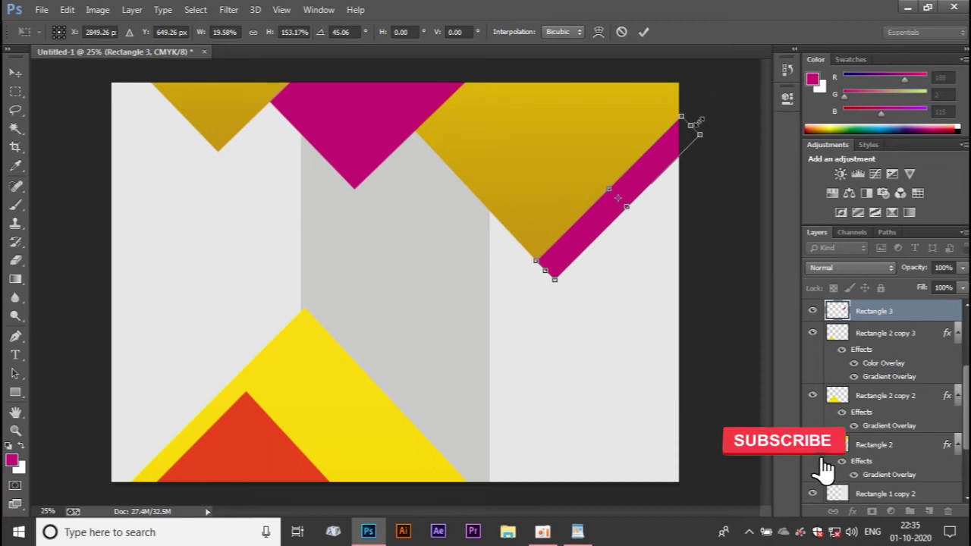
key(Return)
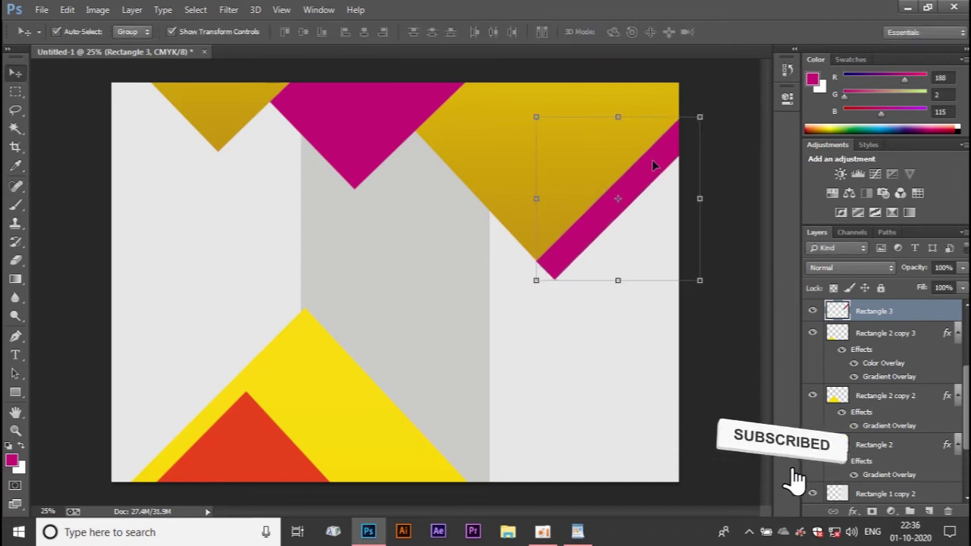
Lower the pink bar's opacity to 68% and nudge it snugly against the gold edge.
key(shift+Down)
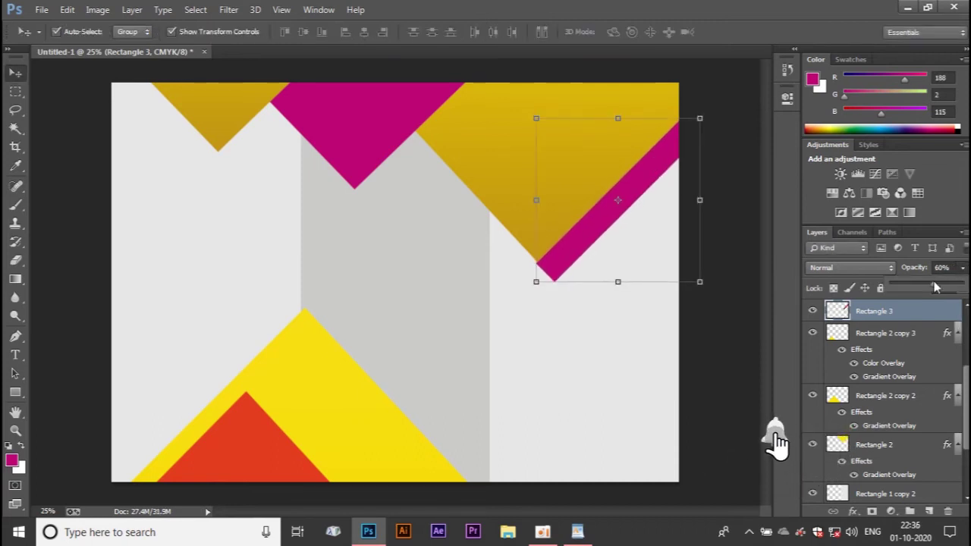
key(6)
key(6)
drag(635, 196, 641, 198)
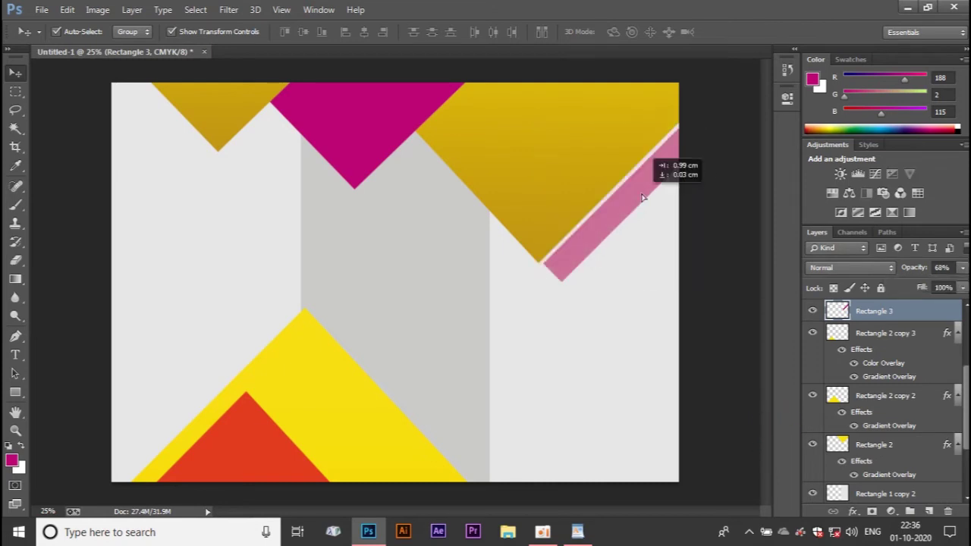
key(Left)
key(Left)
key(Down)
key(Down)
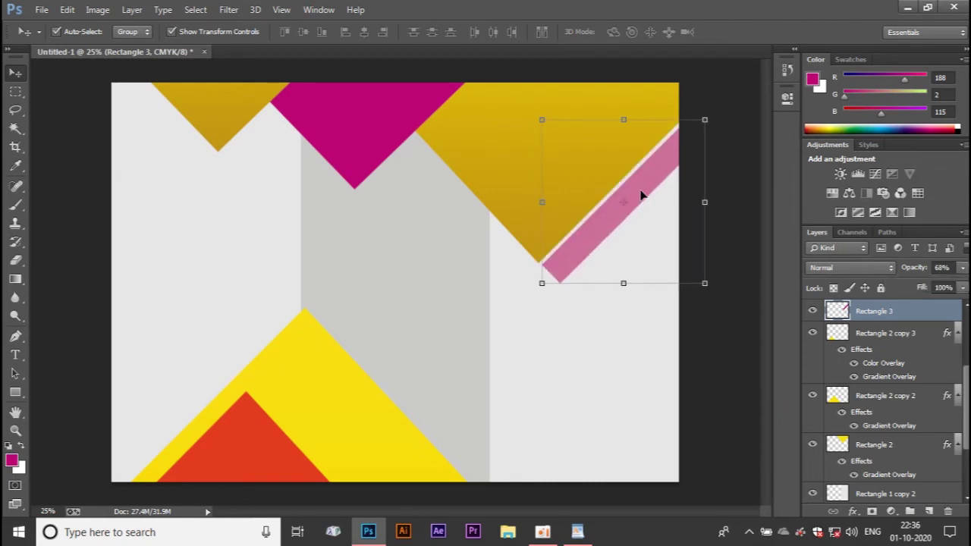
key(Up)
key(Up)
key(Up)
key(Left)
key(Down)
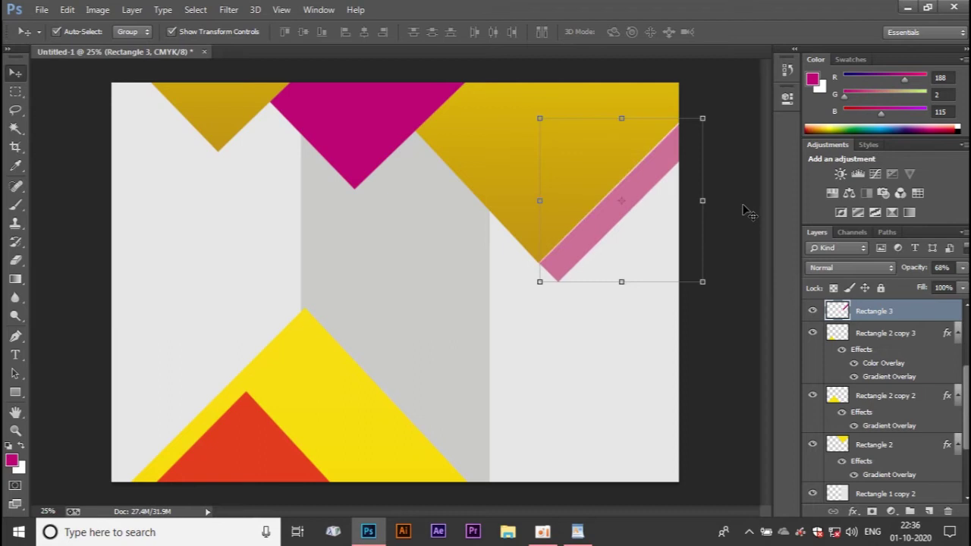
key(Left)
key(Down)
key(Up)
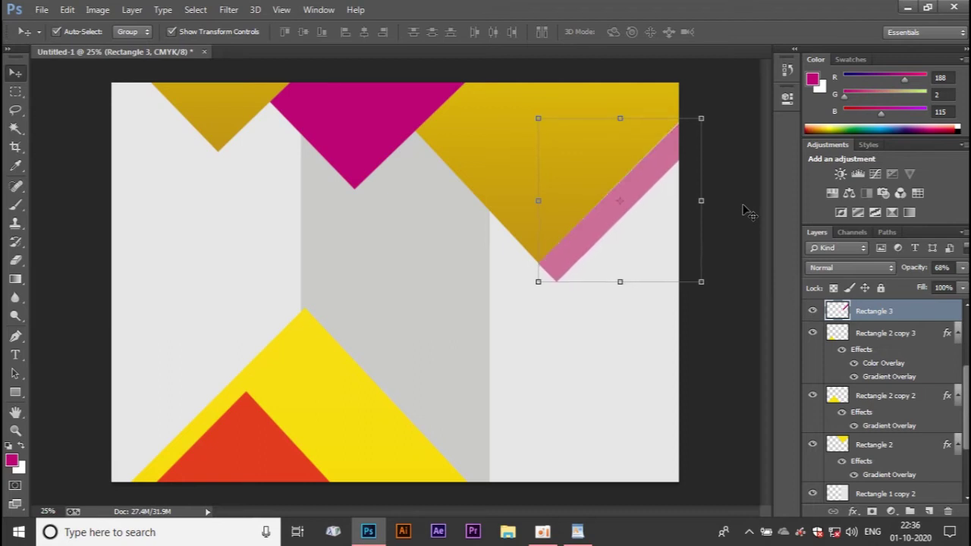
click(740, 125)
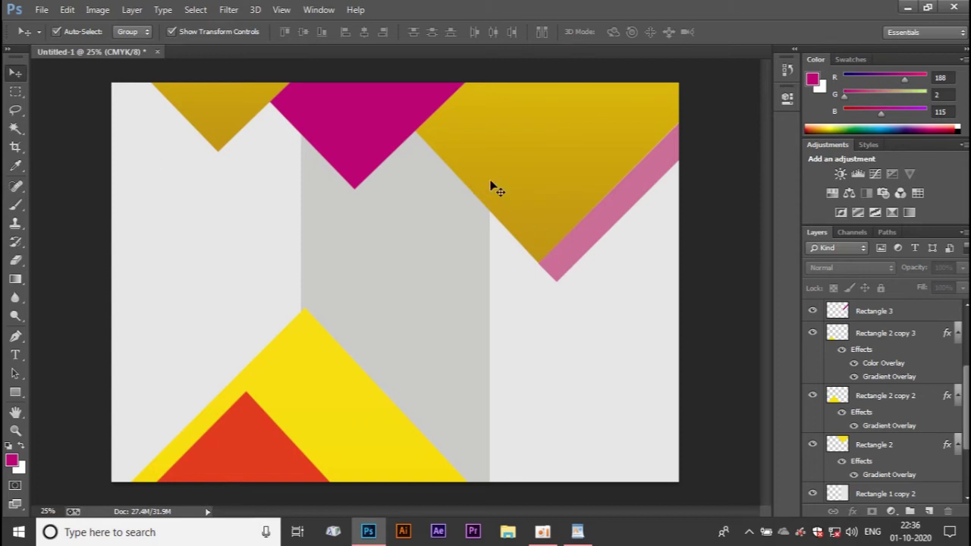
Add a quarter-size copy of the magenta diamond at the pink stripe.
drag(384, 142, 412, 433)
key(ctrl+t)
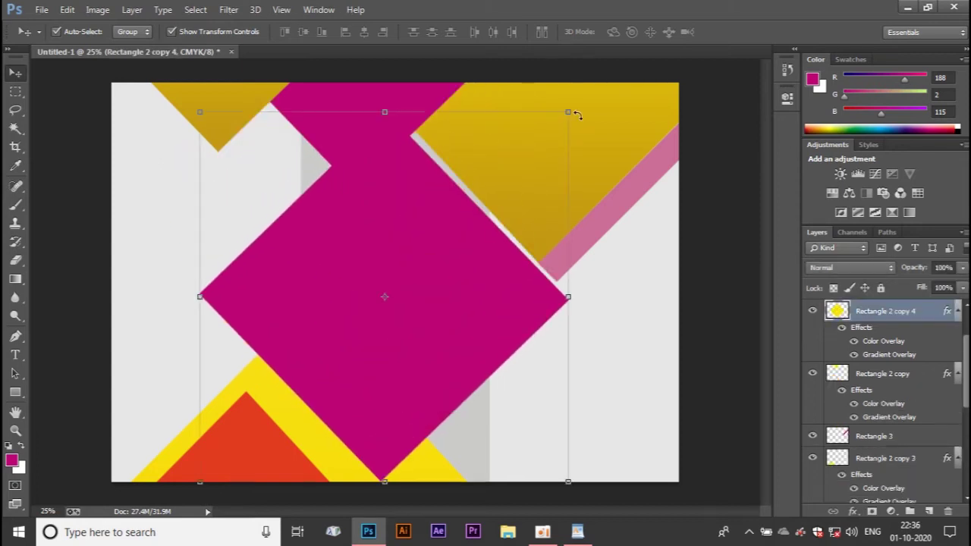
drag(565, 113, 428, 253)
mouse_move(402, 298)
mouse_down()
mouse_move(554, 282)
mouse_move(554, 267)
mouse_move(483, 225)
mouse_up()
key(Return)
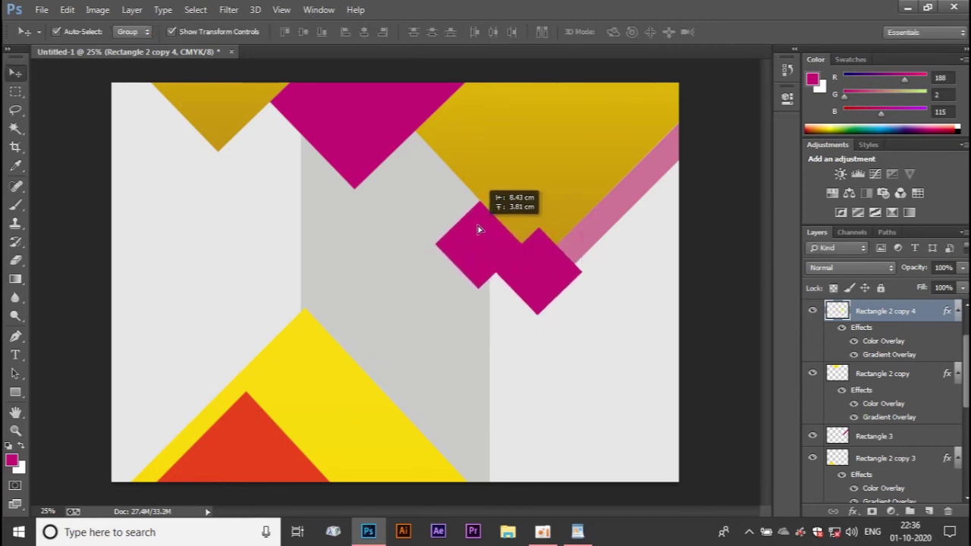
Add an even smaller, semi-transparent diamond copy further along the stripe.
key(ctrl+j)
key(ctrl+t)
drag(524, 270, 511, 256)
drag(490, 221, 499, 233)
key(Return)
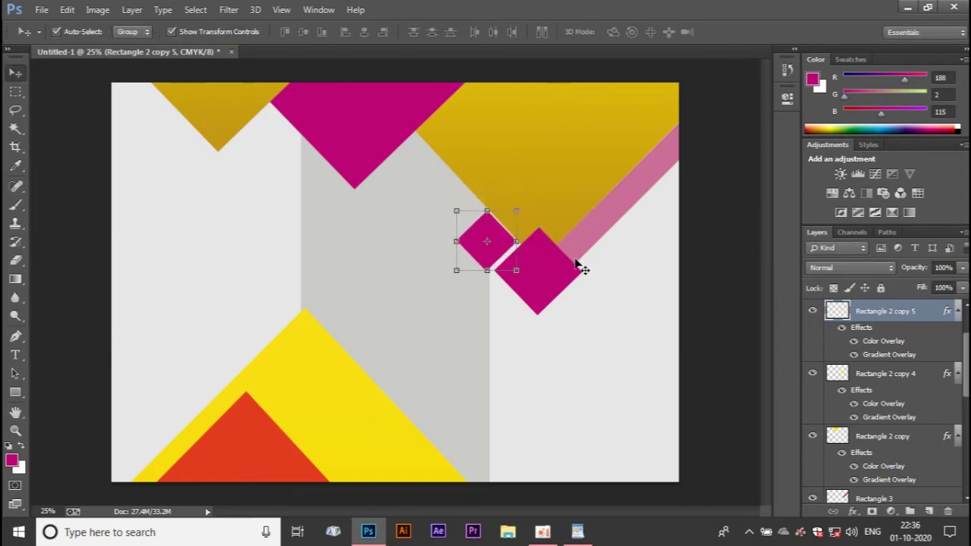
click(962, 267)
click(673, 273)
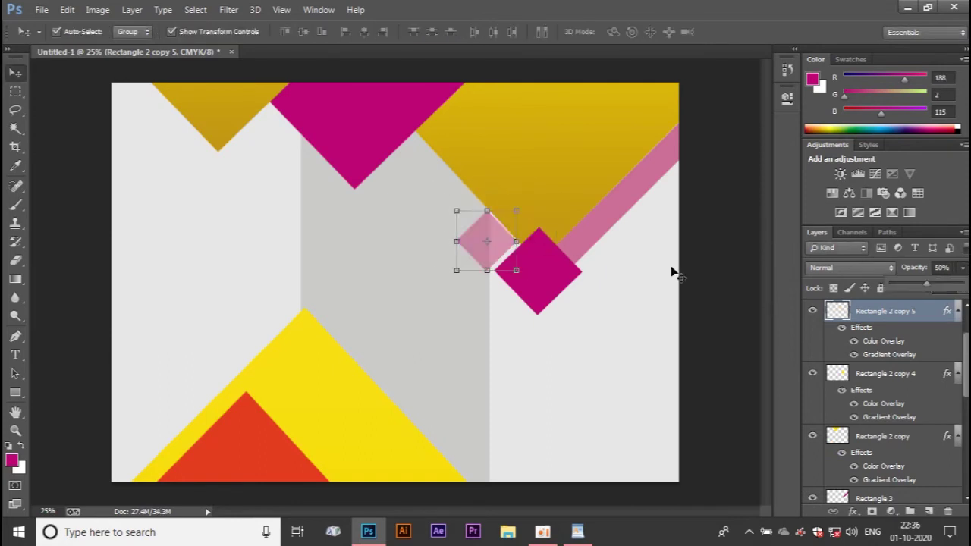
click(716, 269)
mouse_move(496, 243)
mouse_down()
mouse_move(597, 303)
mouse_move(569, 296)
mouse_move(568, 309)
mouse_up()
mouse_move(603, 345)
mouse_down()
mouse_move(567, 311)
mouse_move(646, 211)
mouse_up()
key(Return)
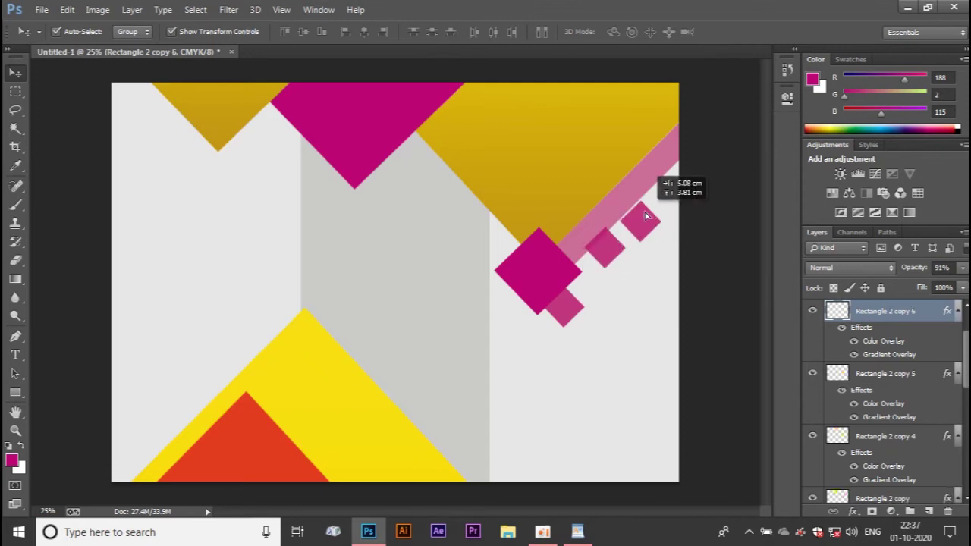
Place two small diamond copies on the grey panel, one up-left of the other.
click(713, 231)
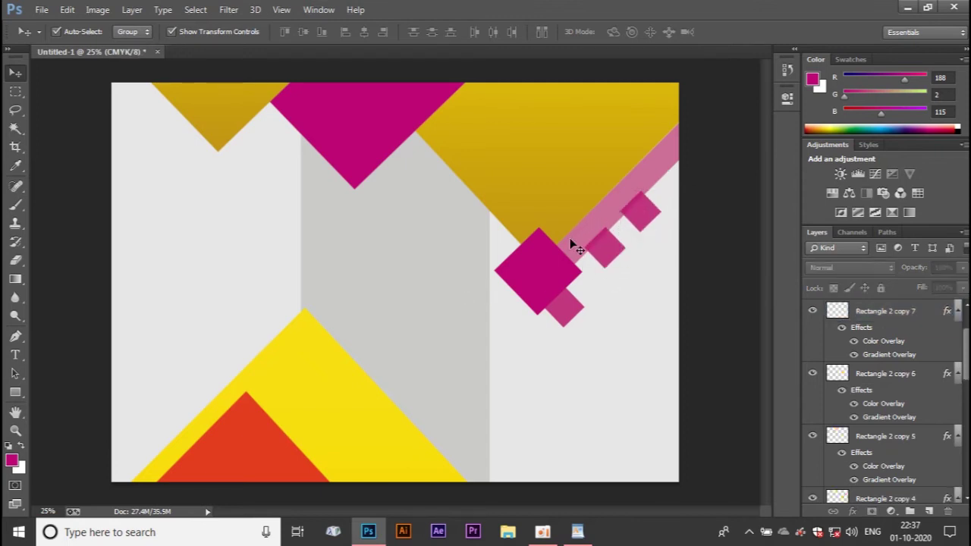
drag(605, 245, 456, 199)
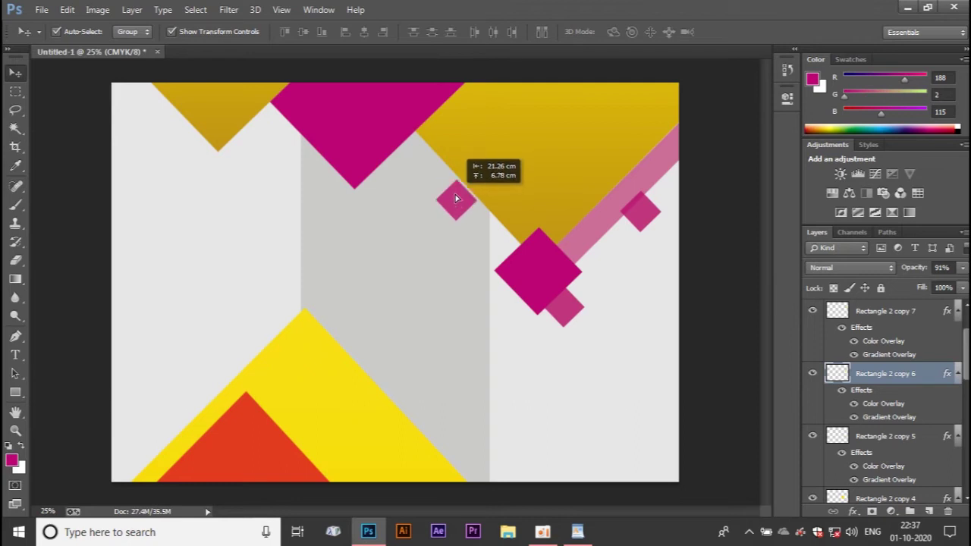
key(ctrl+t)
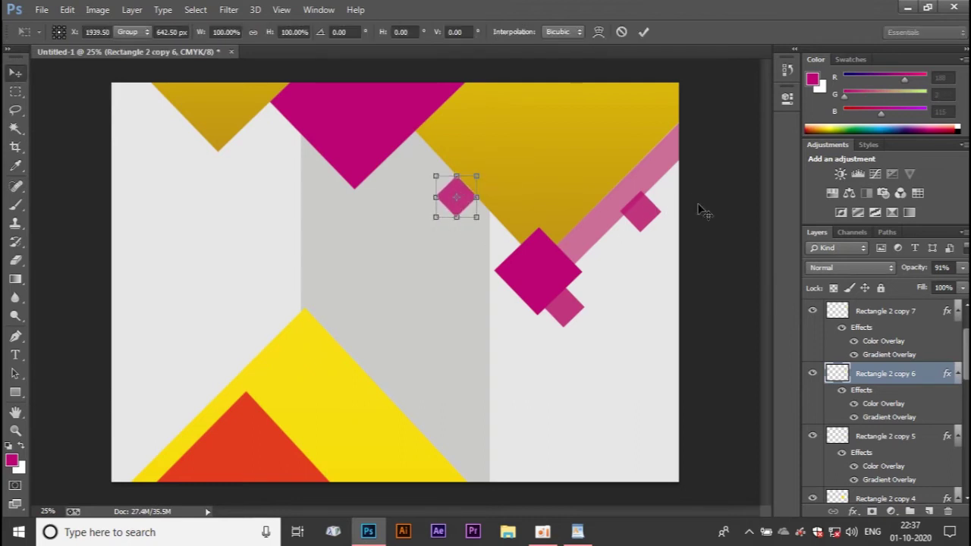
key(Return)
mouse_move(654, 212)
mouse_down()
mouse_move(450, 184)
mouse_move(426, 154)
mouse_up()
click(693, 268)
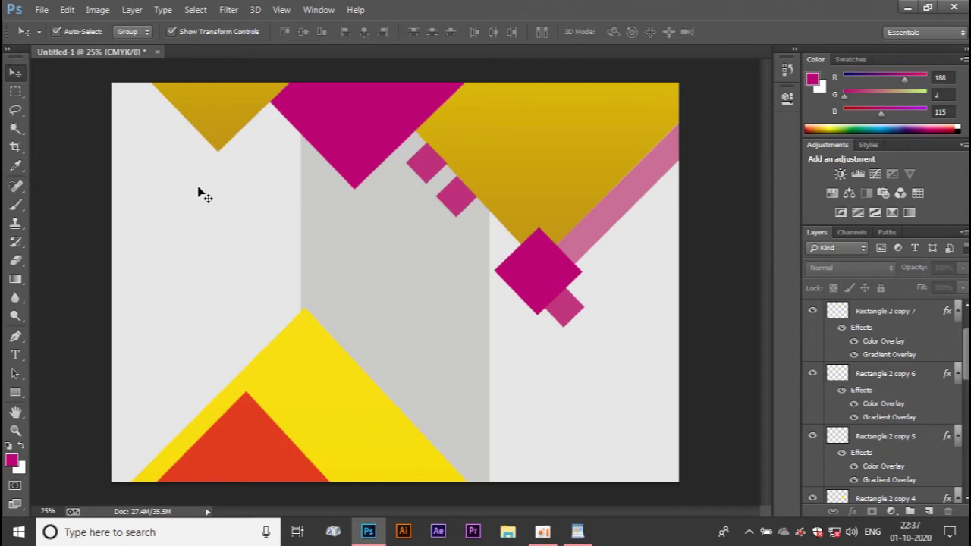
Type magenta 'YOUR COMPANY' in the right panel, shrink it to 81 pt, and position it.
click(18, 359)
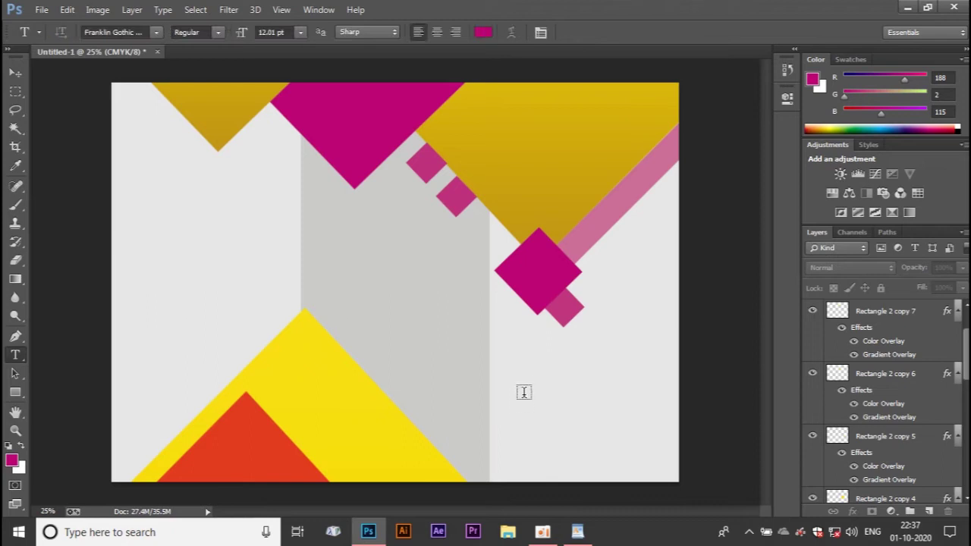
click(526, 389)
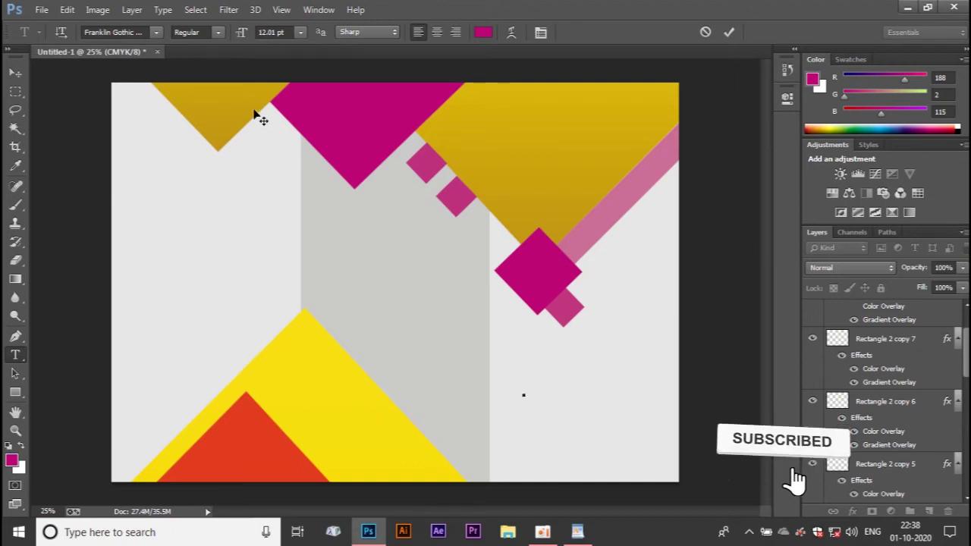
mouse_move(241, 32)
mouse_down()
mouse_move(330, 110)
mouse_move(210, 47)
mouse_move(197, 28)
mouse_up()
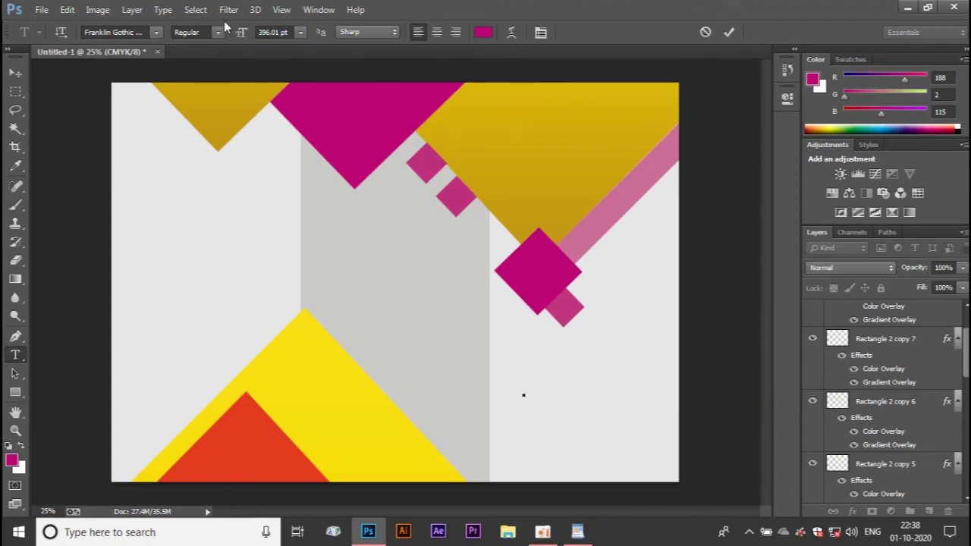
drag(188, 44, 216, 38)
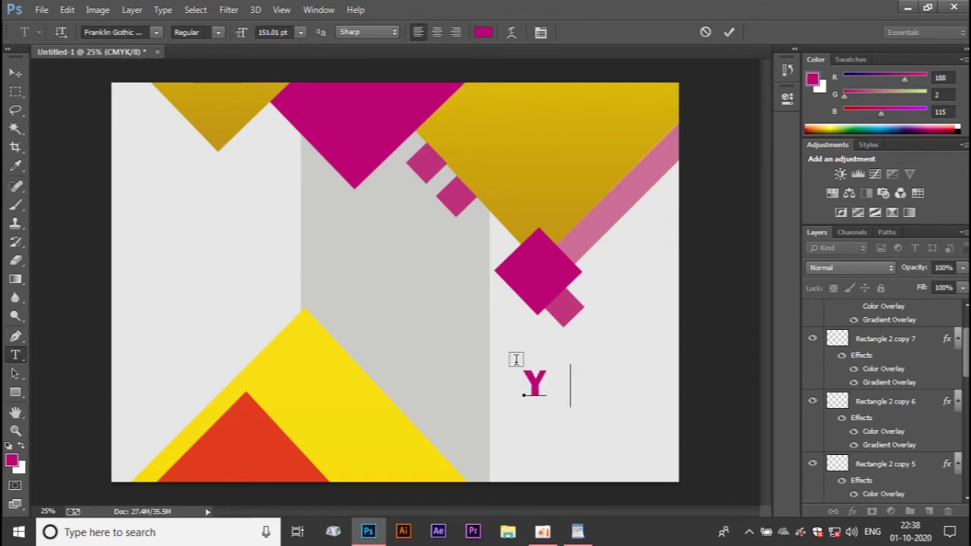
text(OUR LO)
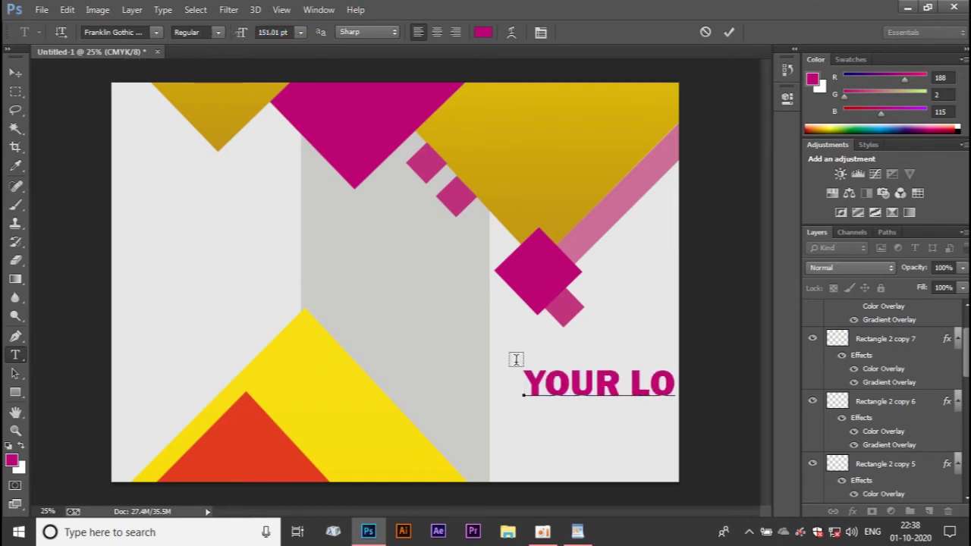
key(BackSpace)
key(BackSpace)
key(BackSpace)
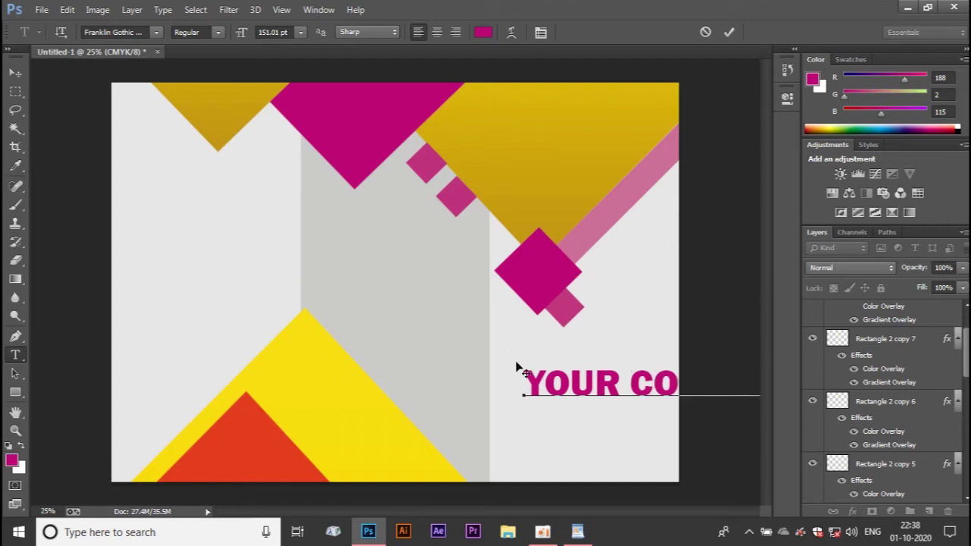
key(ctrl+a)
drag(241, 32, 196, 41)
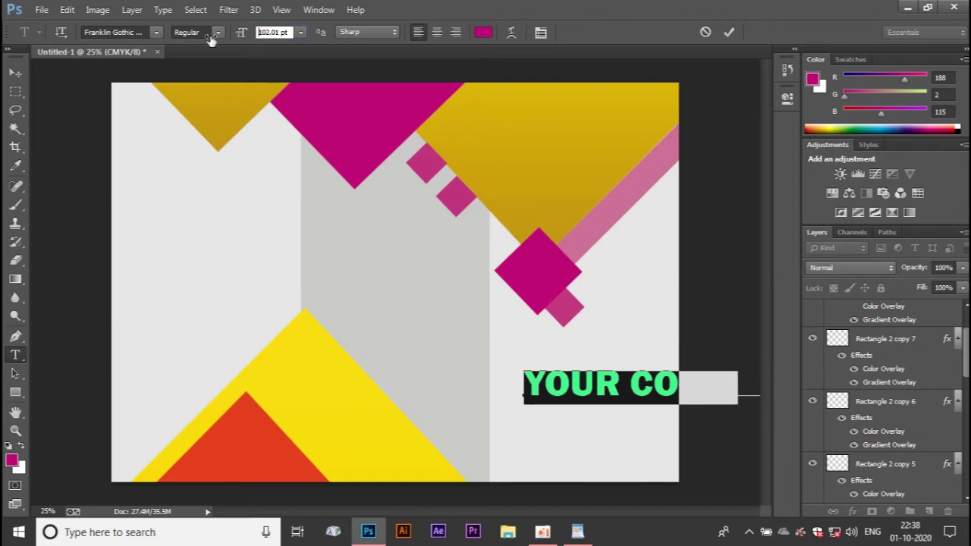
click(15, 73)
drag(540, 389, 525, 385)
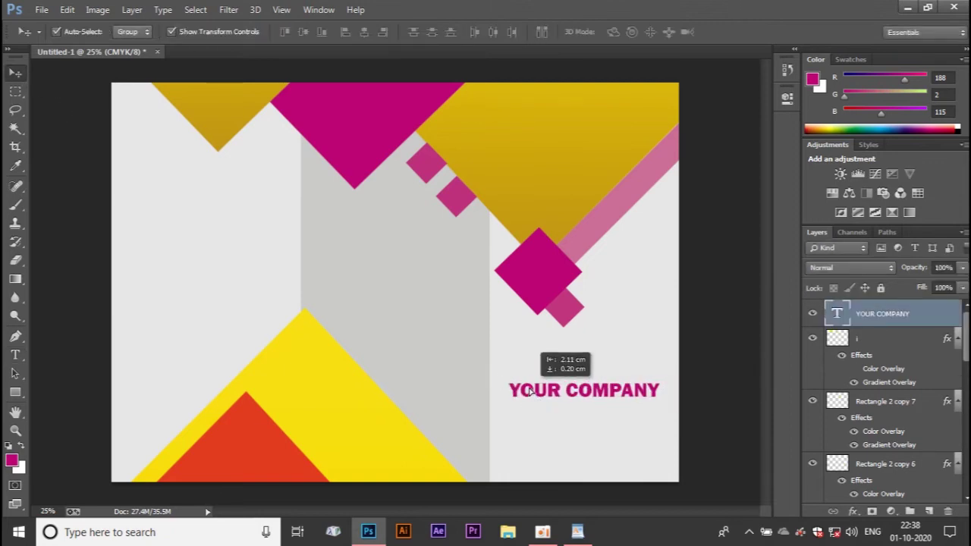
double_click(923, 313)
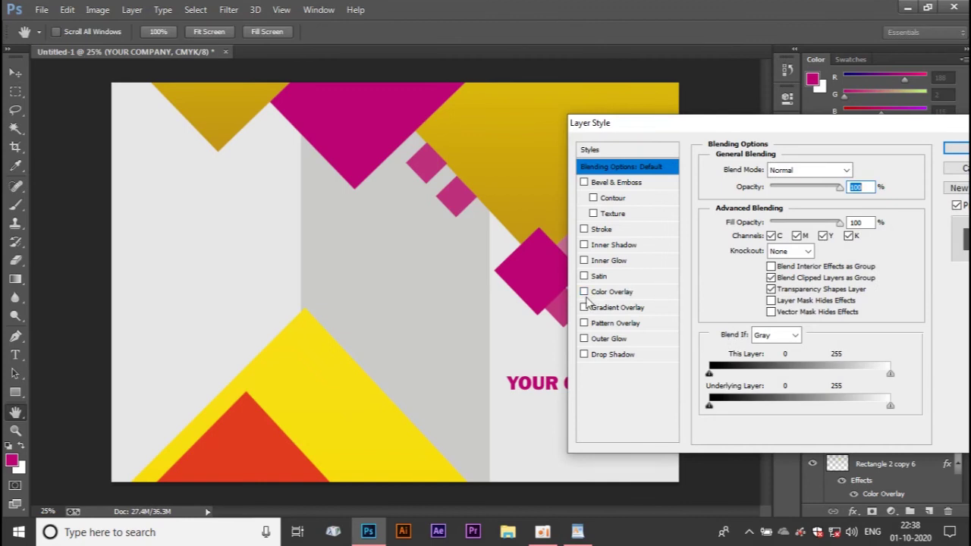
Give the YOUR COMPANY text a black Color Overlay.
click(612, 292)
click(855, 164)
click(694, 323)
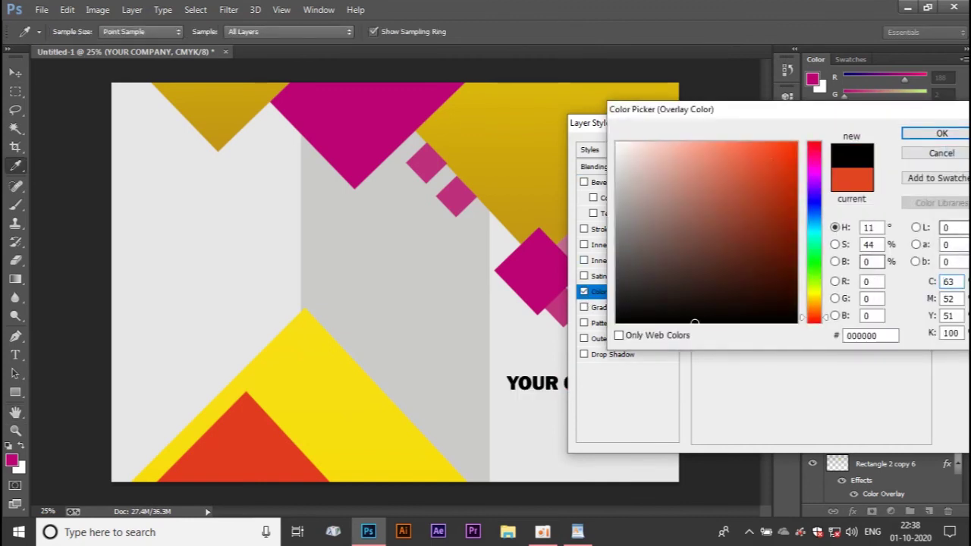
click(940, 133)
click(954, 151)
Duplicate the heading below, change it to 'NAME', and centre it under YOUR COMPANY.
drag(556, 387, 556, 414)
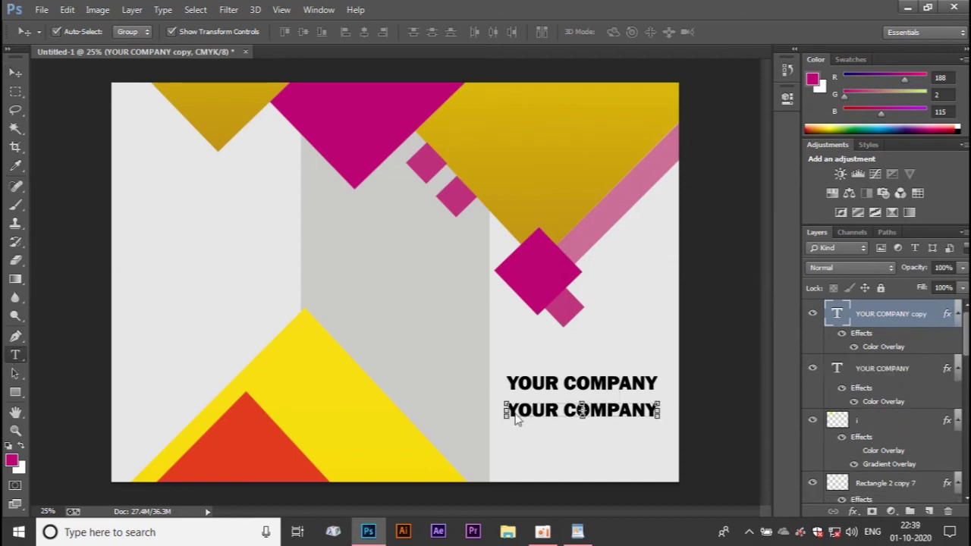
key(ctrl)
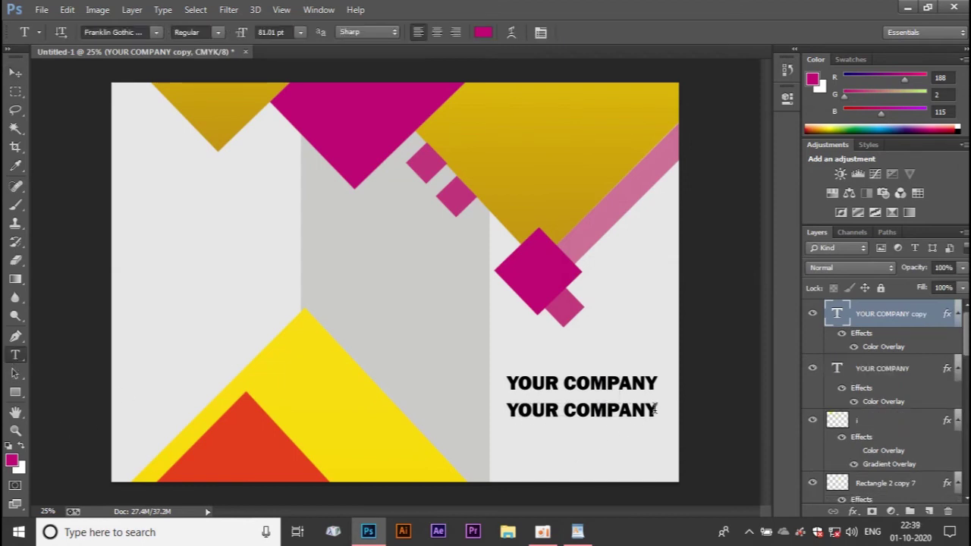
click(502, 401)
key(ctrl+a)
text(NAM)
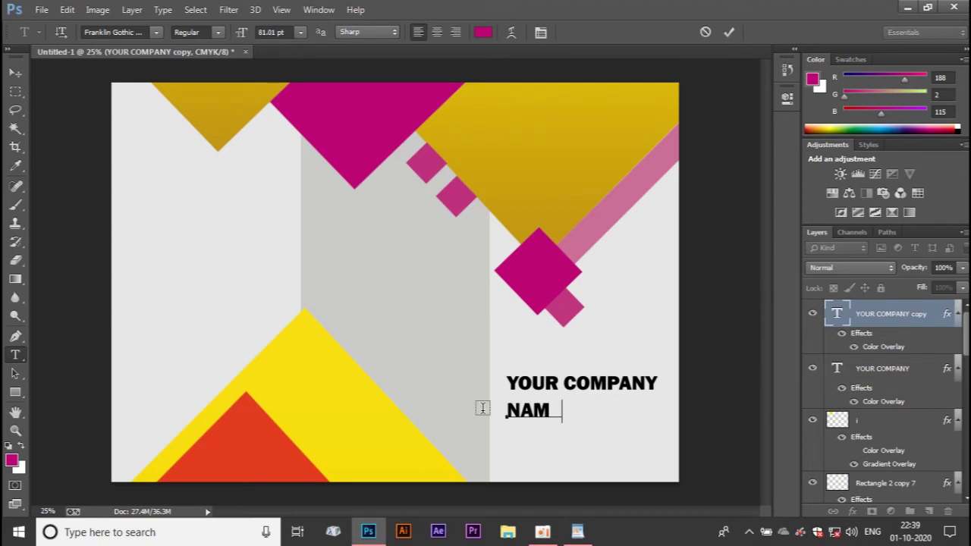
click(15, 72)
mouse_move(531, 413)
mouse_down()
mouse_move(580, 407)
mouse_move(575, 429)
mouse_up()
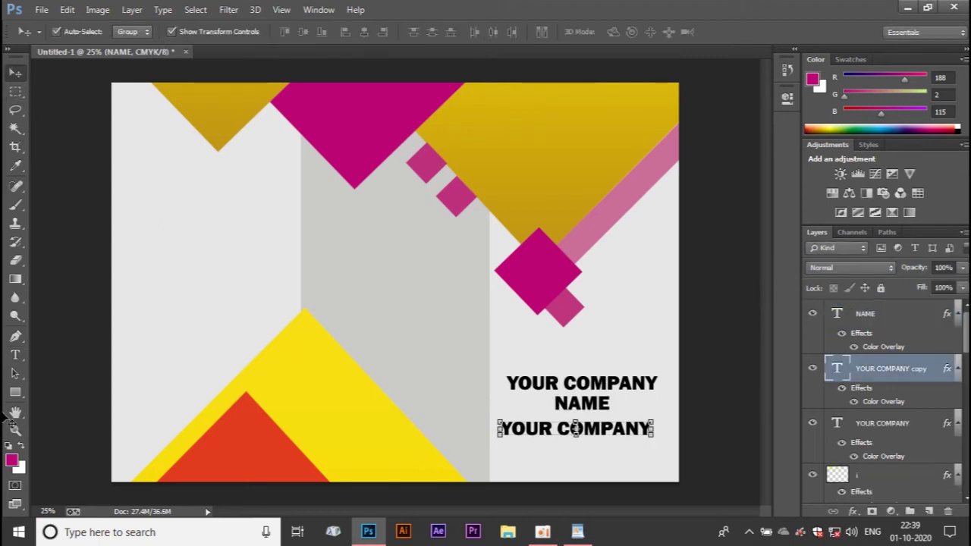
Replace a lower line's text with 'Address And Details' and reduce it to 62 pt.
click(15, 355)
drag(648, 428, 468, 410)
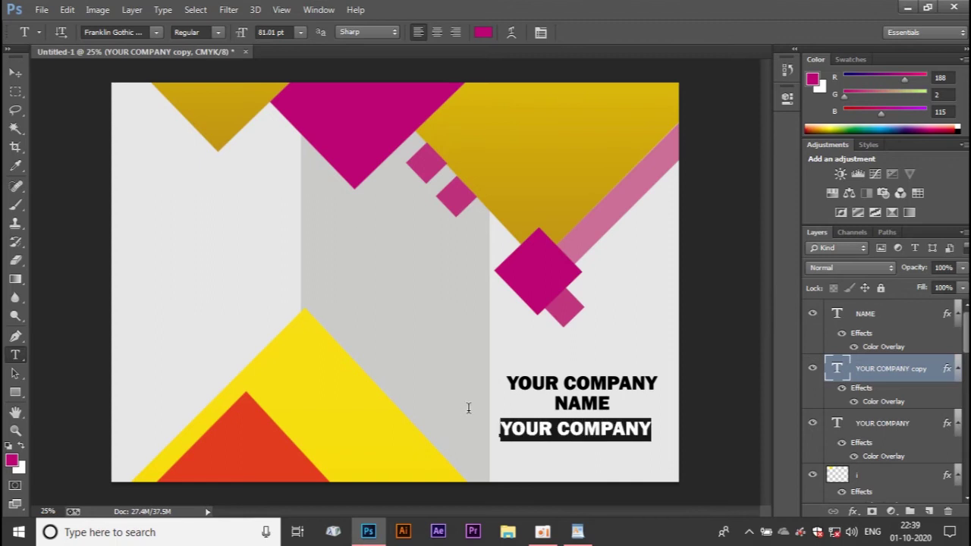
click(470, 417)
key(ctrl+a)
key(BackSpace)
text(An)
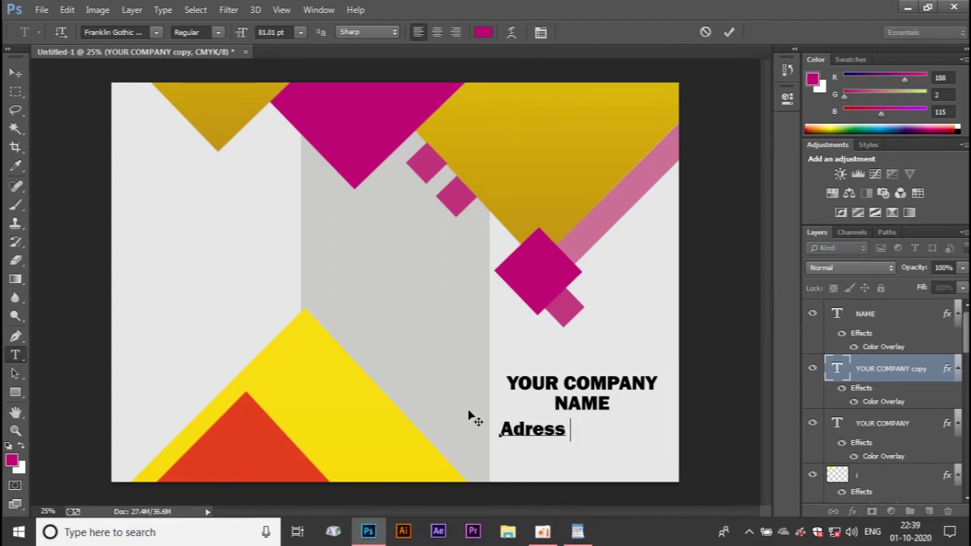
text(d)
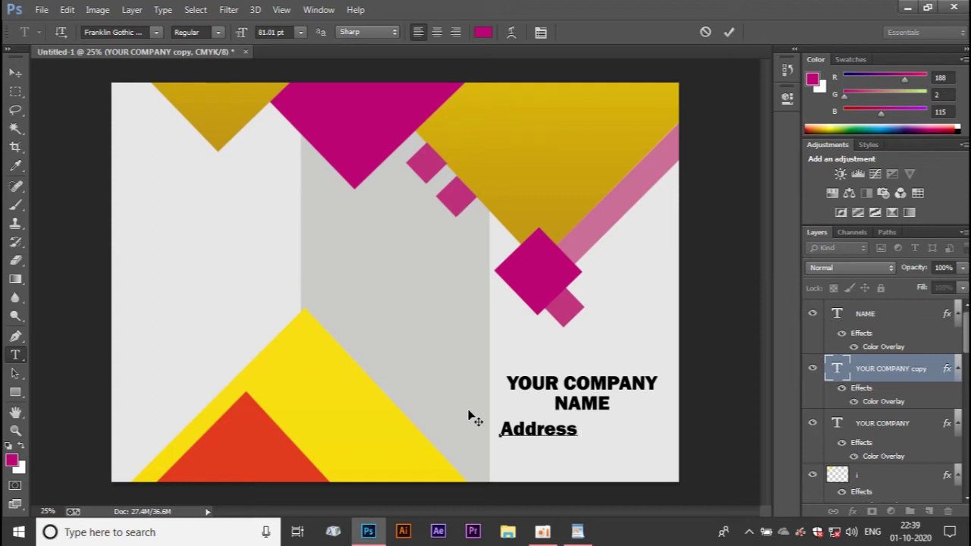
text( Detail)
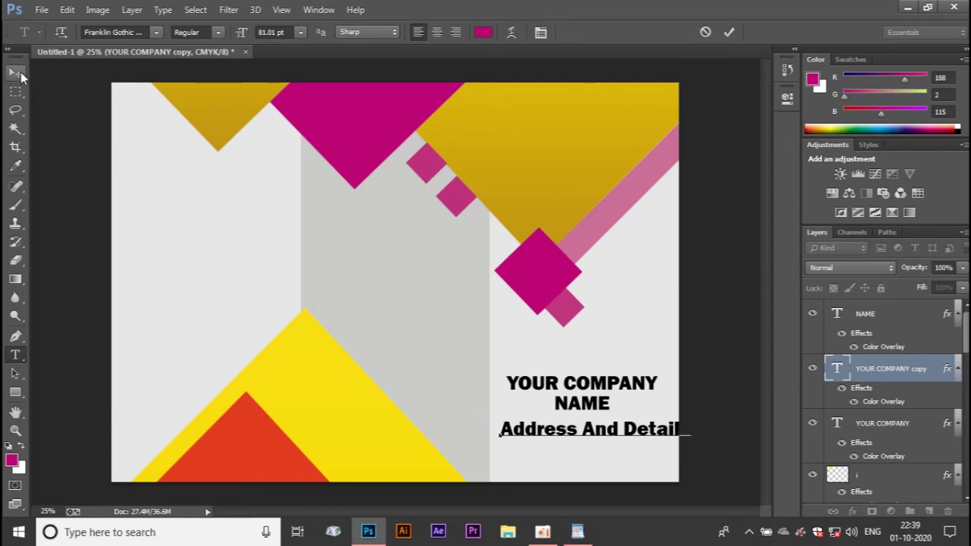
text(s)
key(ctrl+a)
drag(242, 32, 219, 36)
Set the address line to Gadugi, centre it, and copy it to the left panel.
click(156, 33)
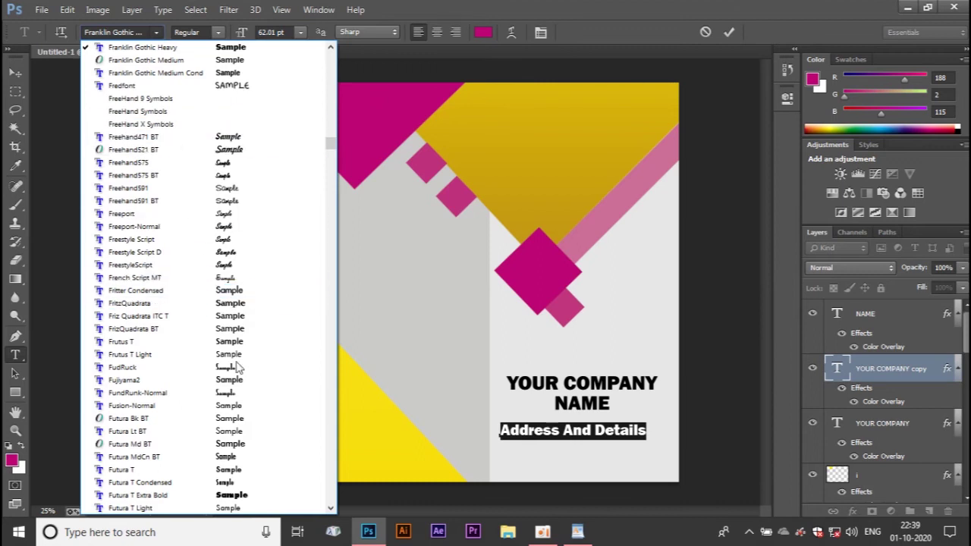
click(245, 392)
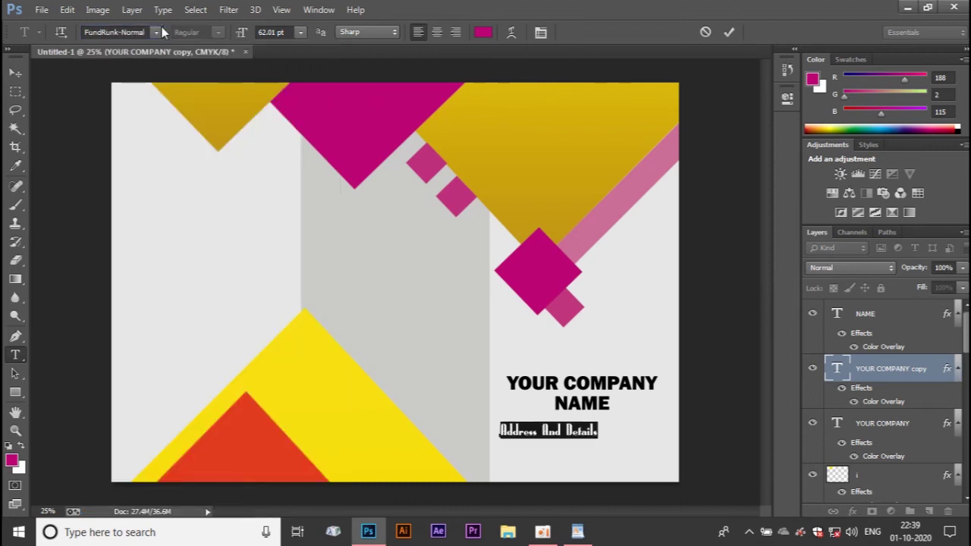
click(156, 33)
click(212, 305)
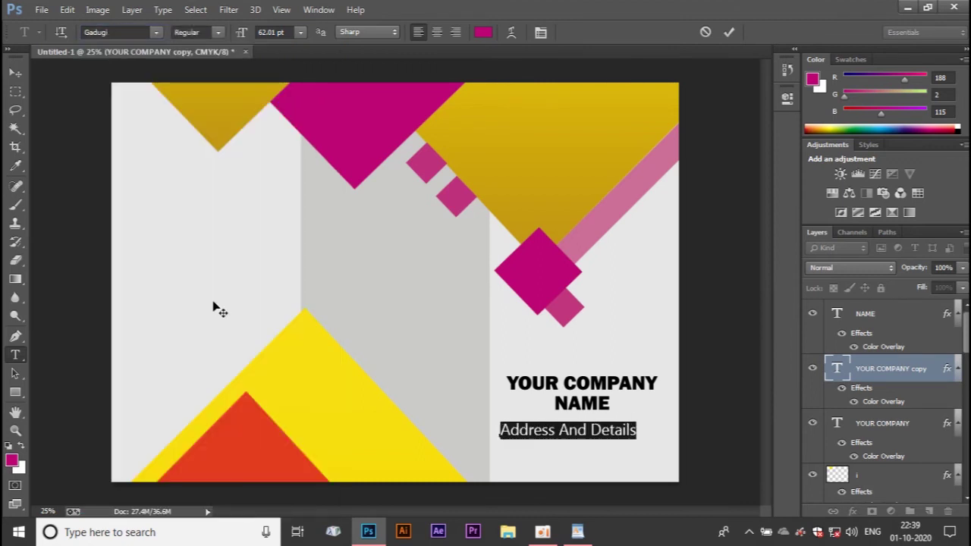
click(16, 74)
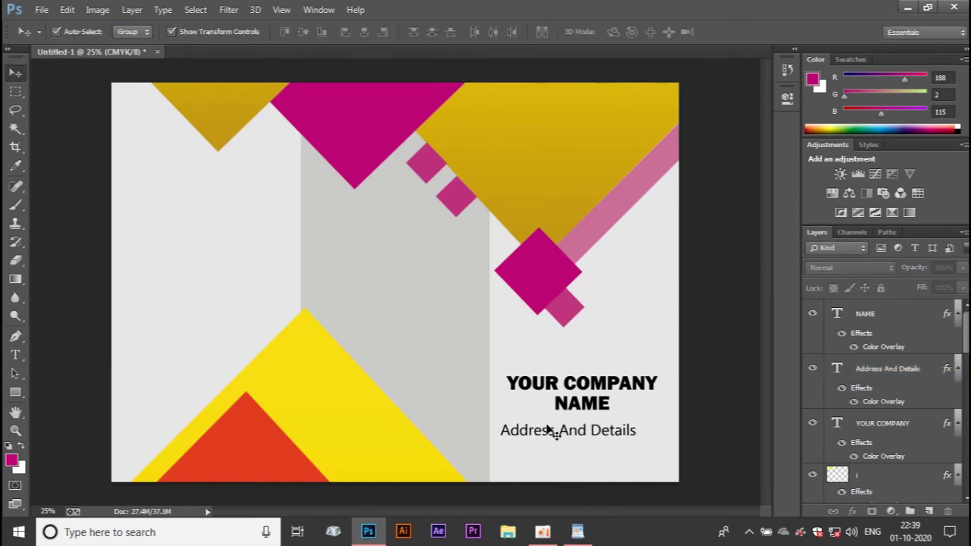
drag(550, 423, 564, 424)
click(710, 263)
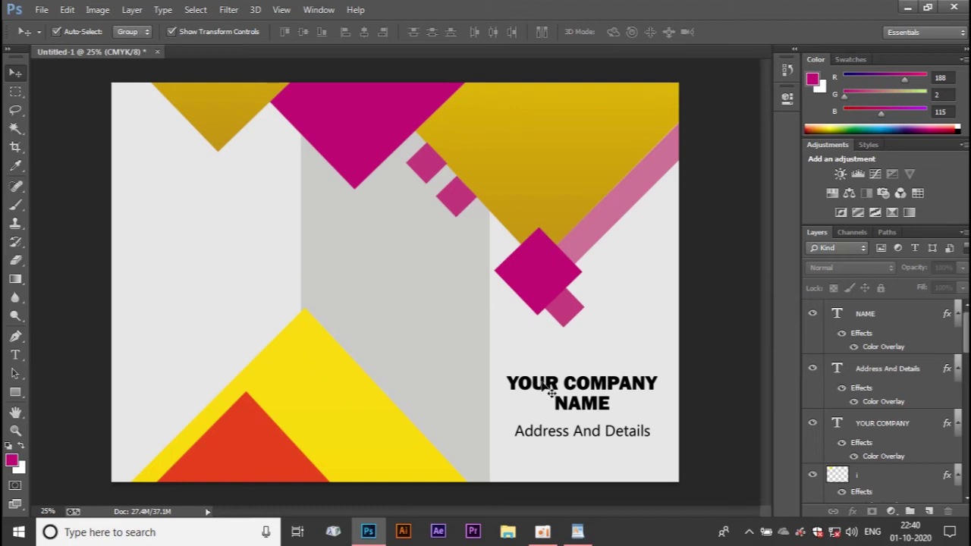
mouse_move(557, 440)
mouse_down()
mouse_move(258, 328)
mouse_move(163, 219)
mouse_up()
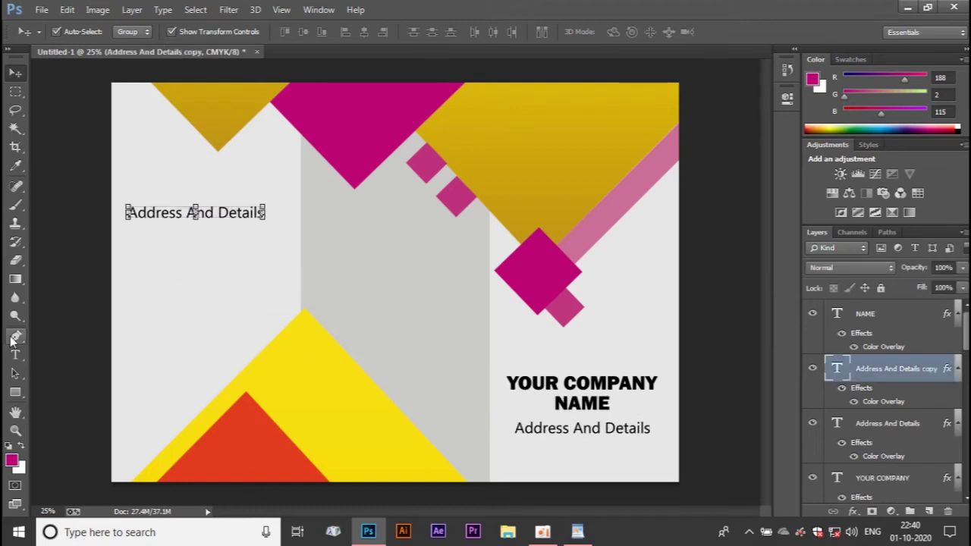
Replace the left-panel copy with the first milk sentence, breaking lines after 'liquid' and 'female'.
key(t)
drag(263, 213, 99, 234)
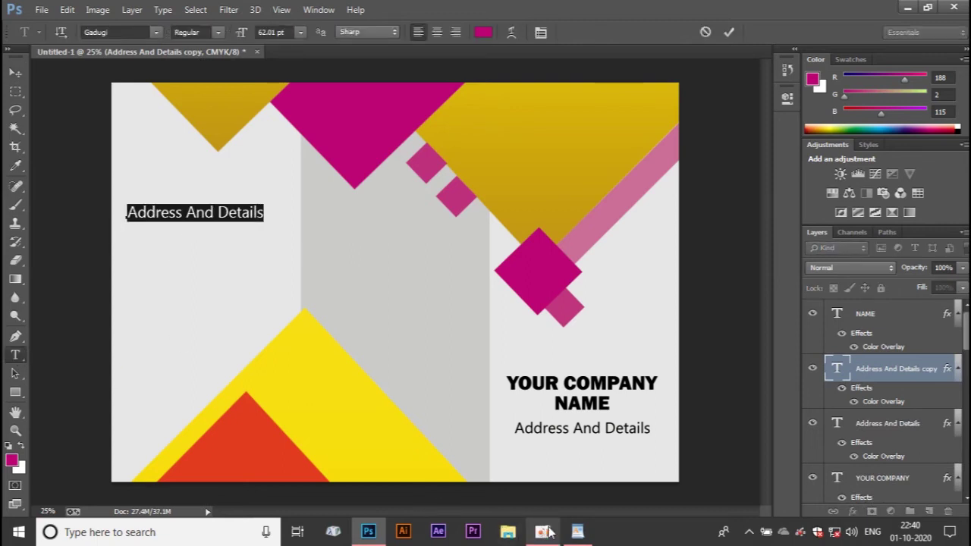
click(578, 531)
drag(455, 239, 691, 244)
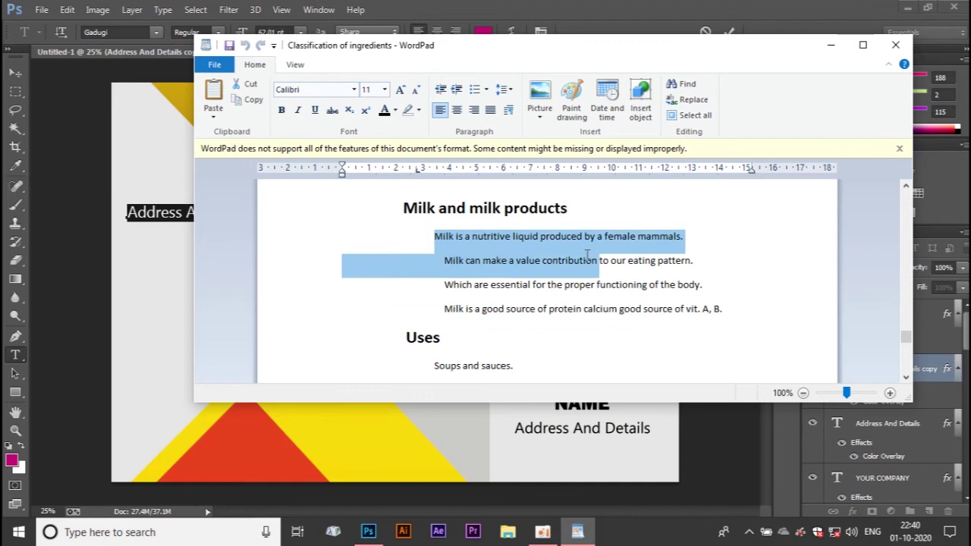
click(858, 31)
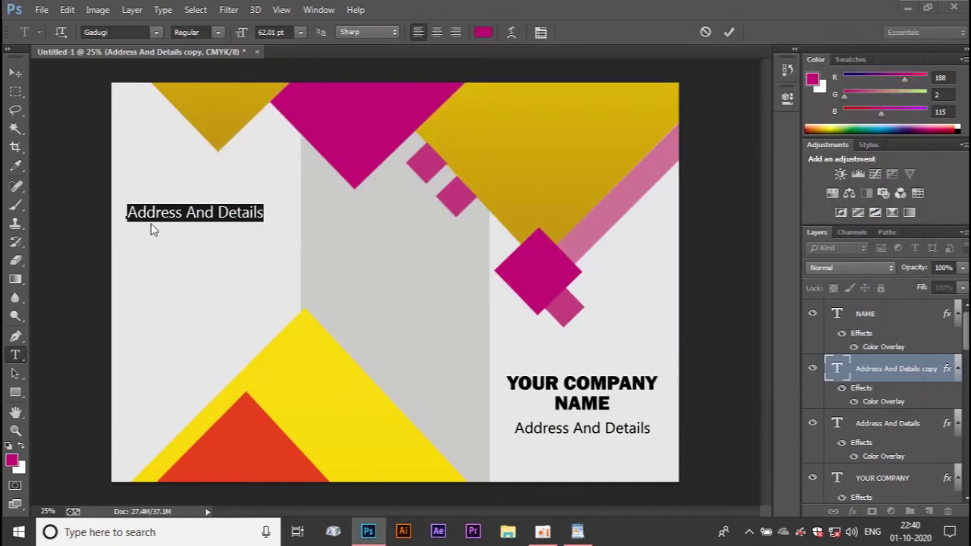
text(Milk is a nutritive liquid produced by a female mammals.)
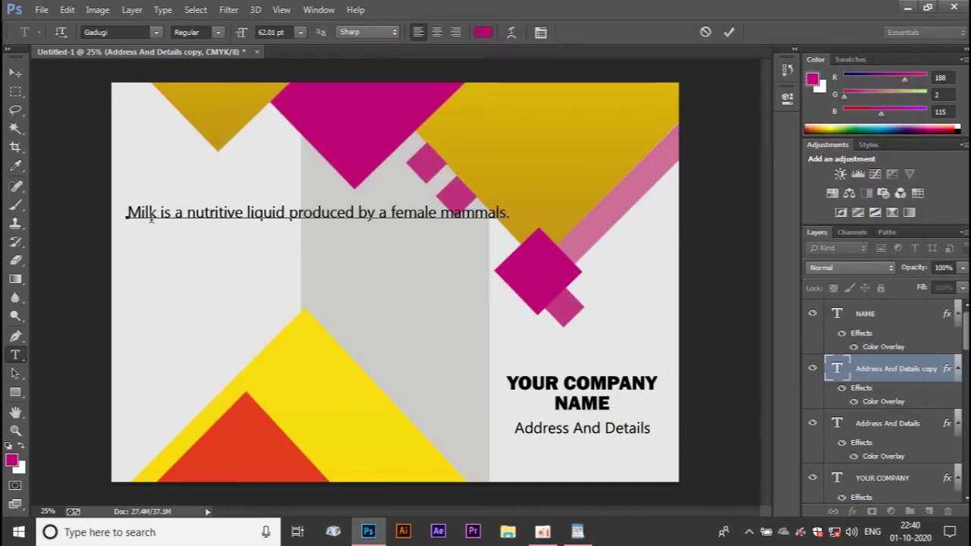
click(288, 214)
key(Return)
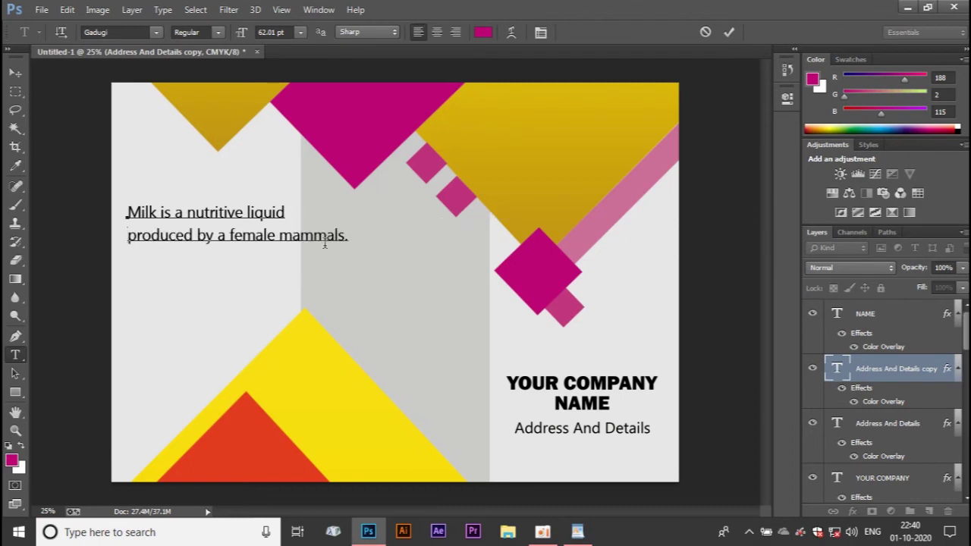
click(276, 236)
key(Return)
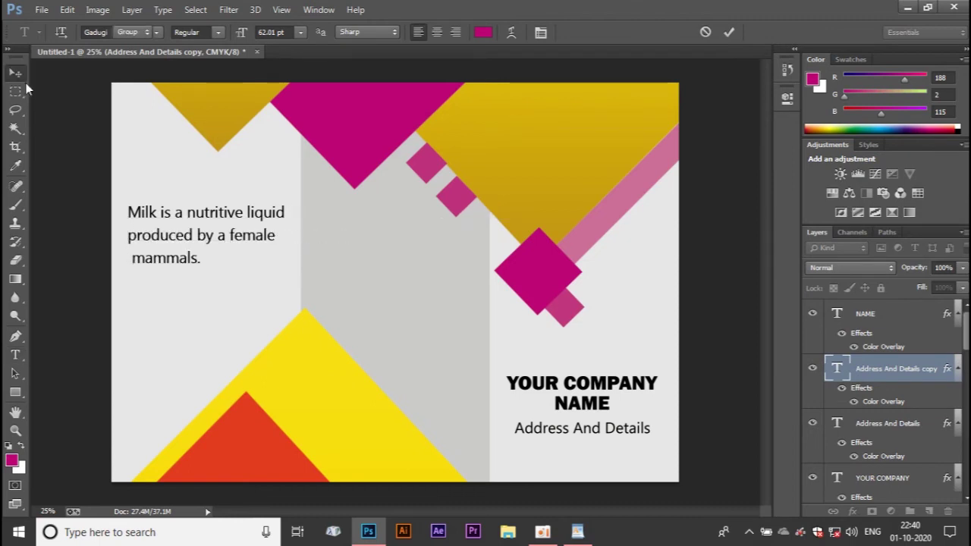
Move the milk paragraph down slightly, set it to 44 pt, and nudge it into place.
click(15, 72)
drag(150, 213, 150, 232)
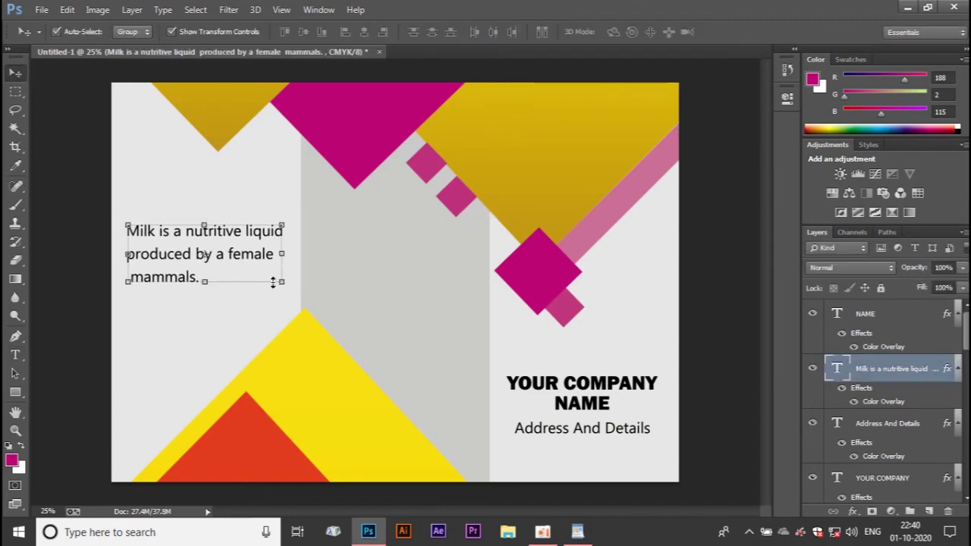
click(15, 354)
click(154, 229)
key(ctrl+a)
drag(239, 33, 231, 36)
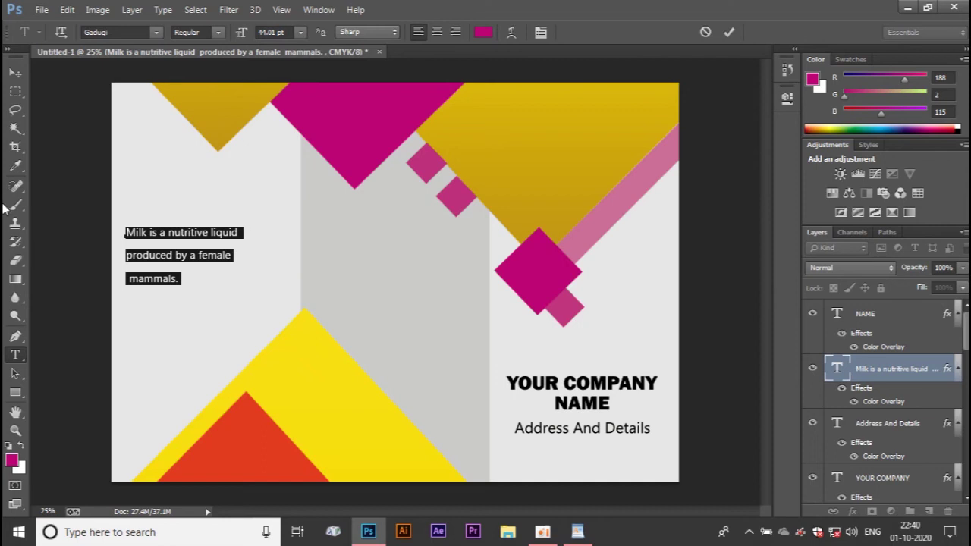
click(15, 72)
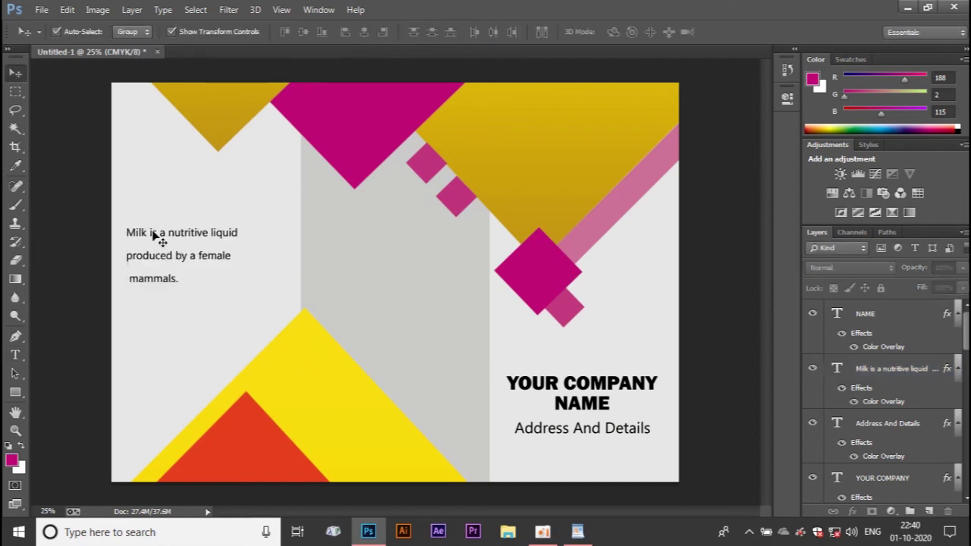
drag(154, 236, 150, 235)
click(17, 356)
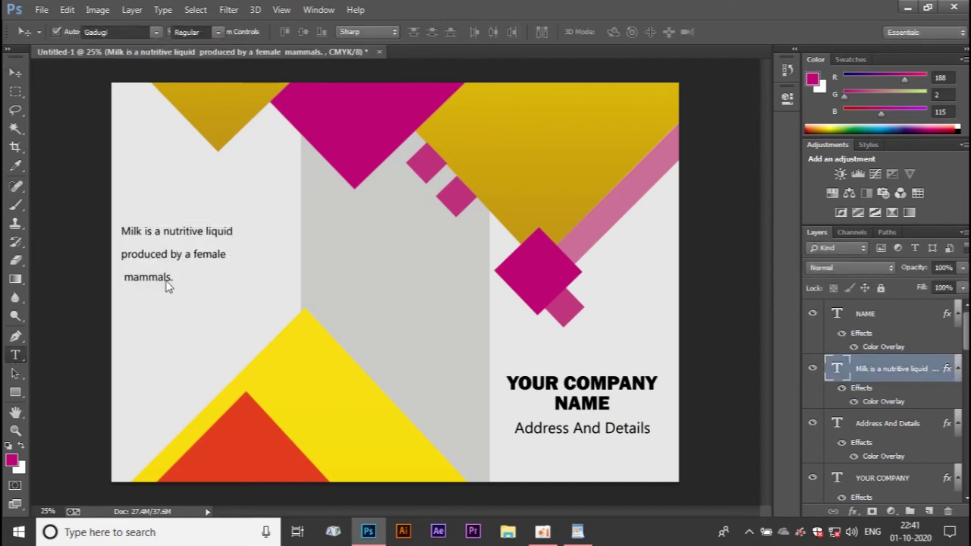
click(181, 278)
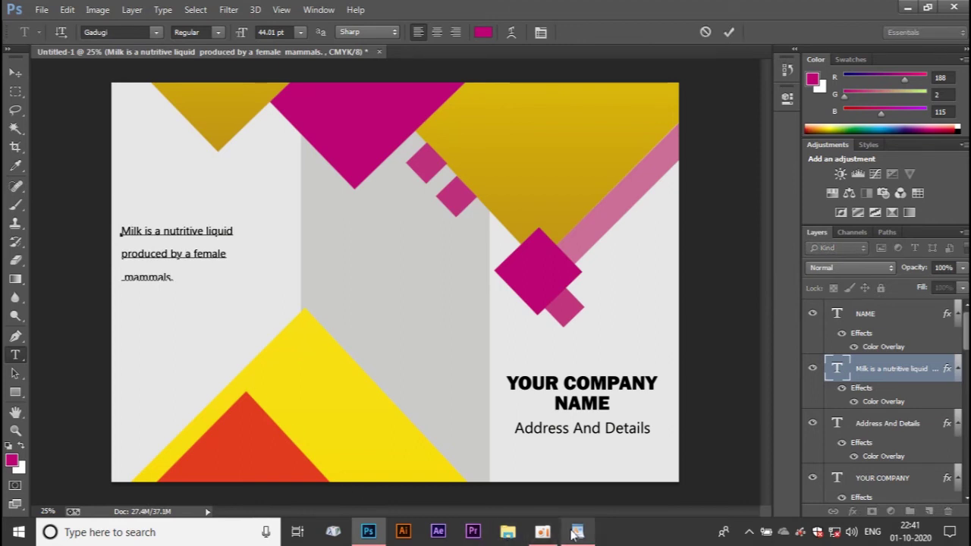
Paste the next three milk sentences from the ingredient notes after 'mammals.'.
click(542, 531)
click(718, 87)
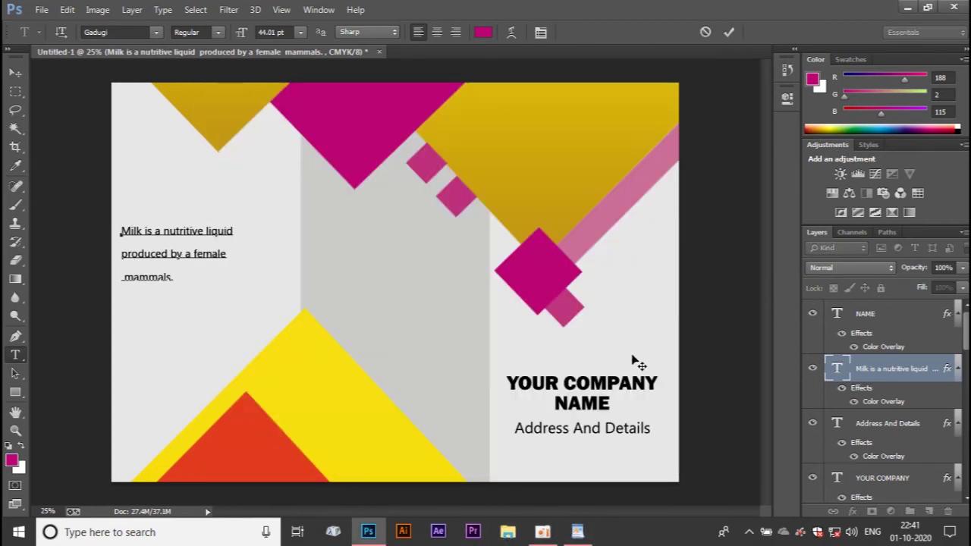
click(577, 532)
drag(446, 260, 742, 315)
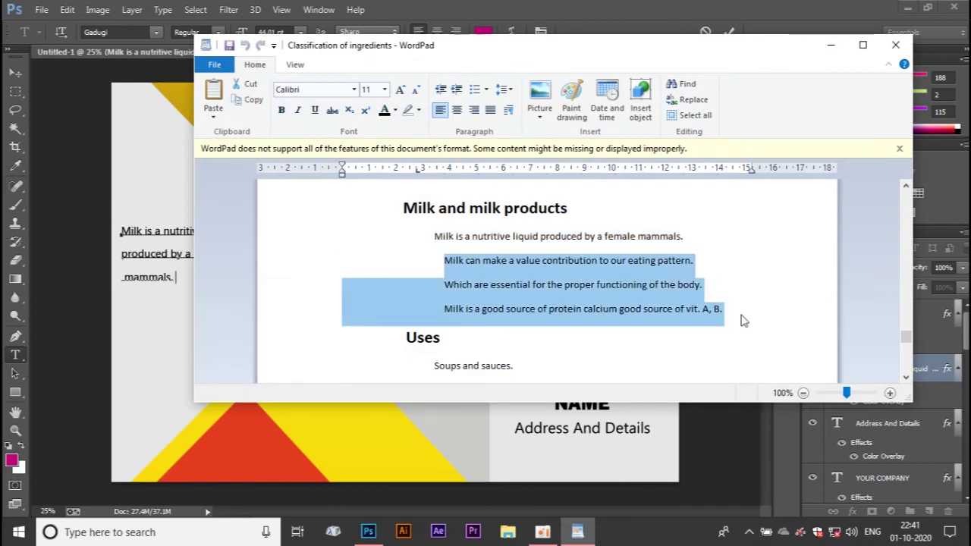
click(830, 45)
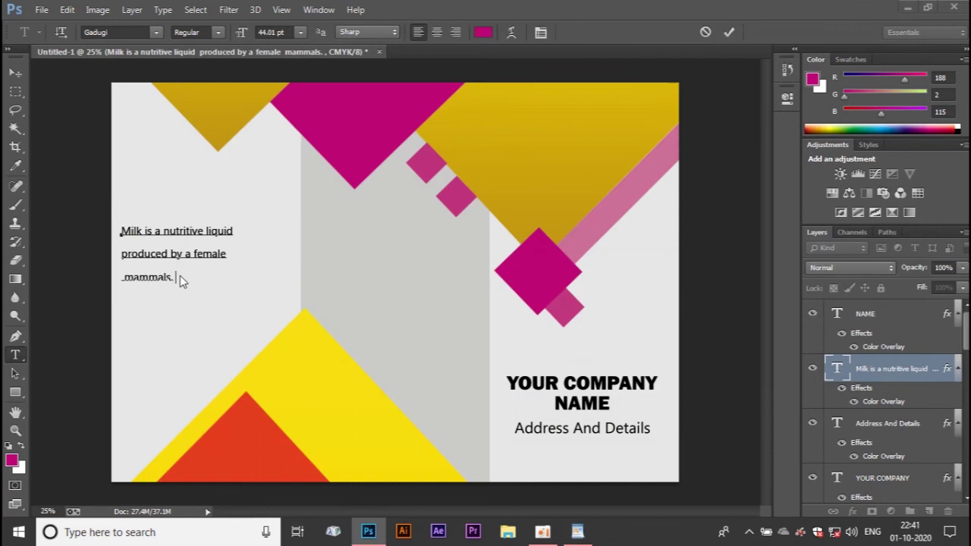
key(ctrl)
key(ctrl+v)
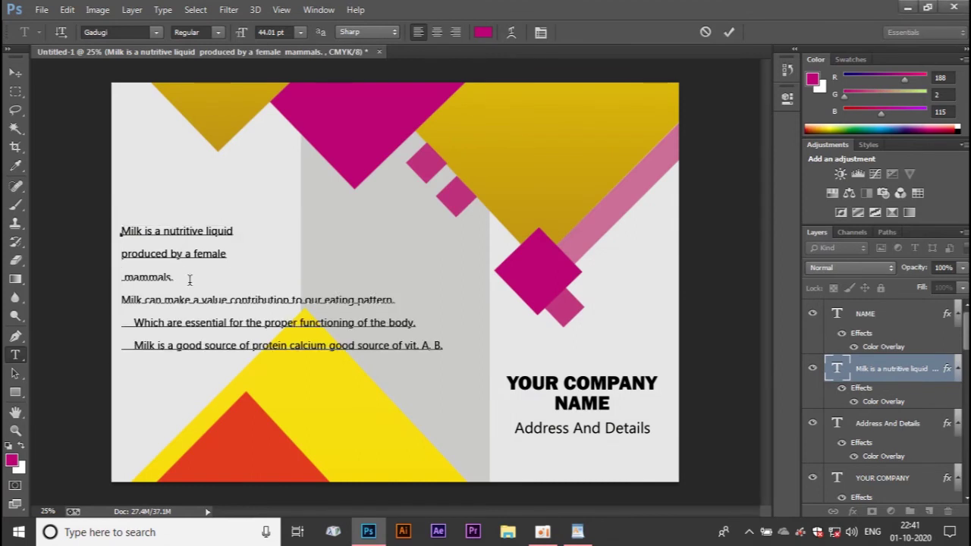
Trim the paste to 'Milk can make a value contribution to our eating pattern' over four lines and commit.
click(291, 301)
key(Return)
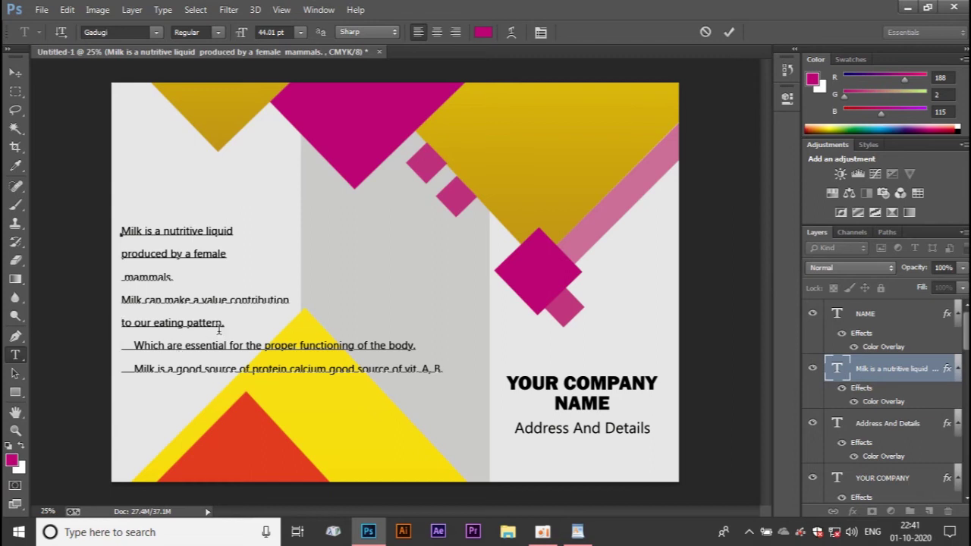
drag(136, 345, 434, 390)
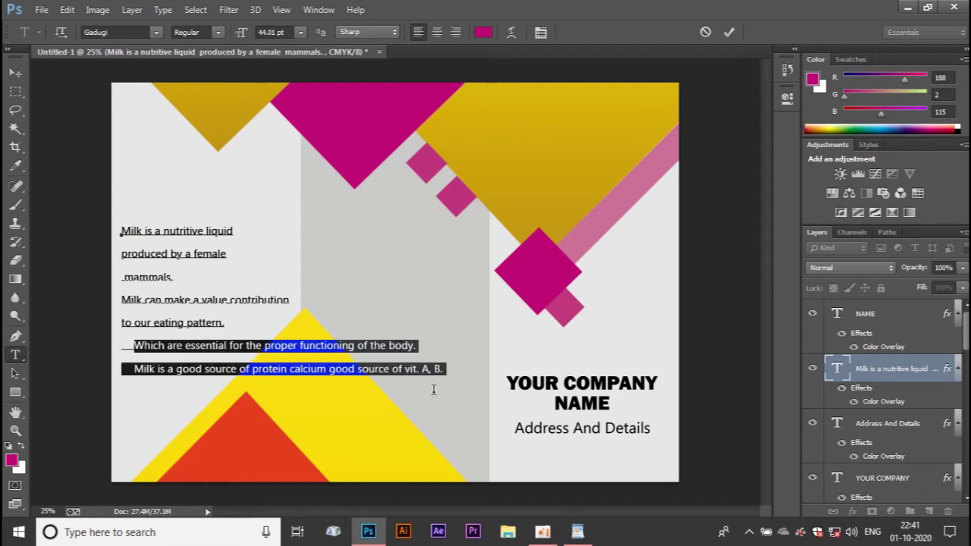
key(BackSpace)
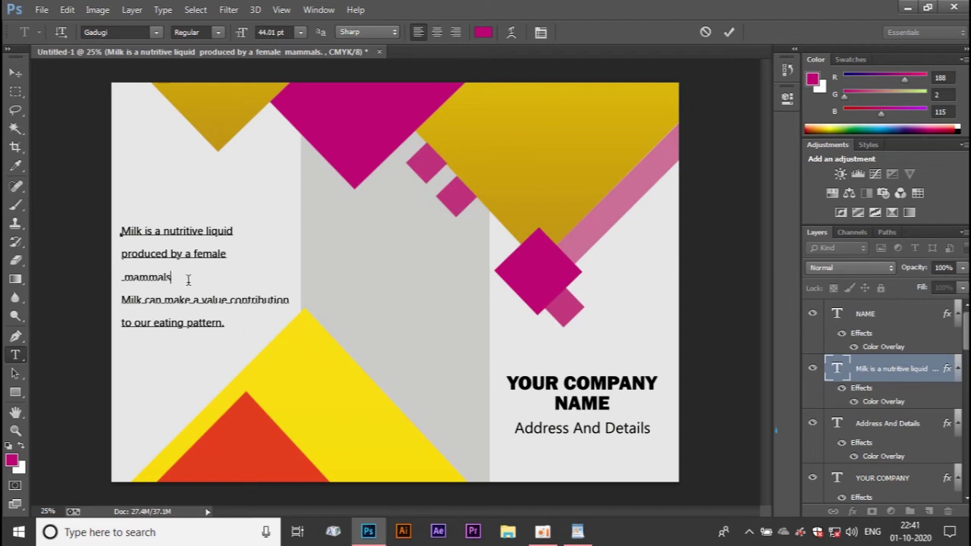
key(Delete)
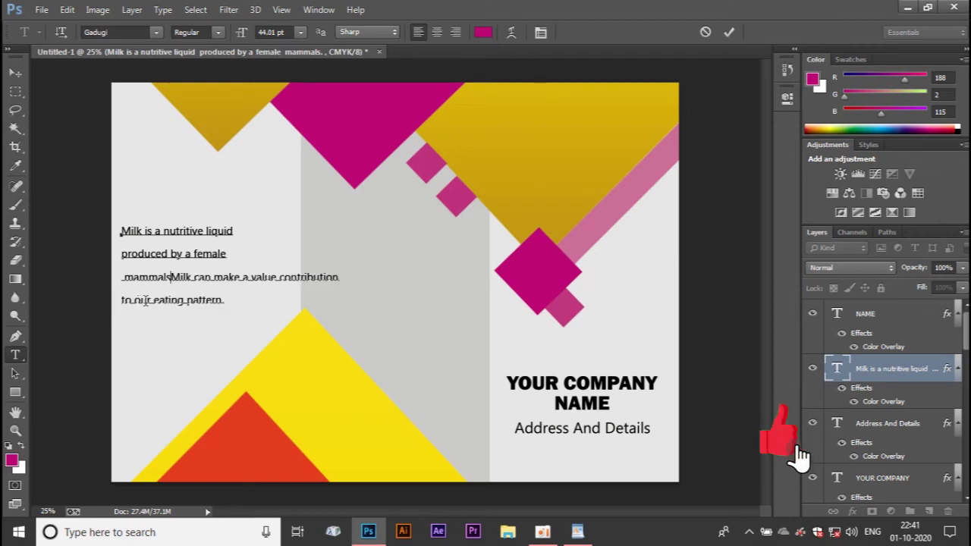
click(281, 278)
key(Return)
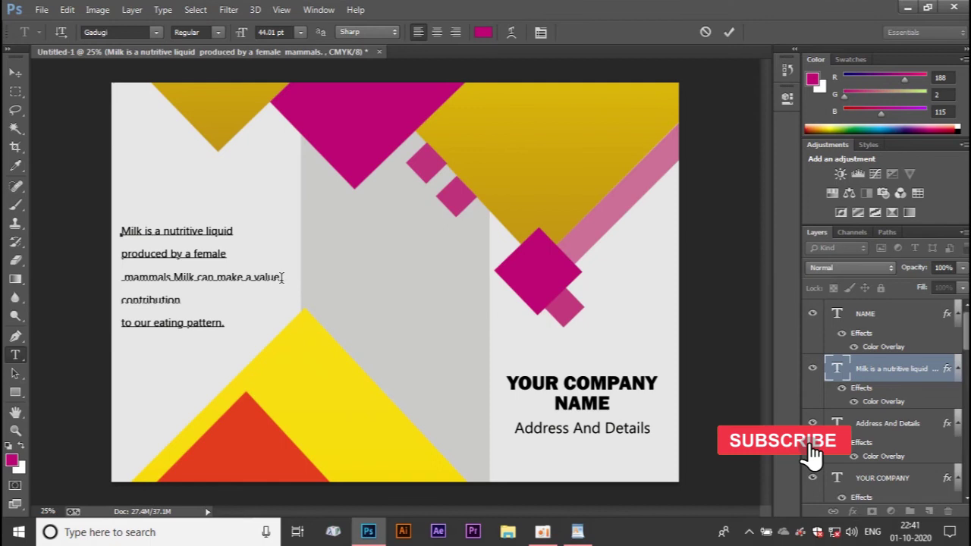
click(119, 324)
key(Return)
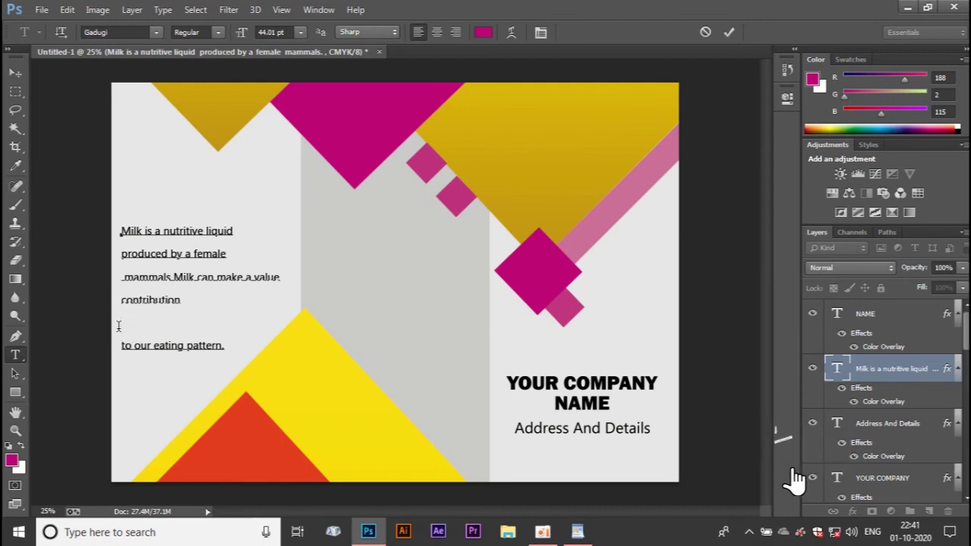
key(BackSpace)
key(BackSpace)
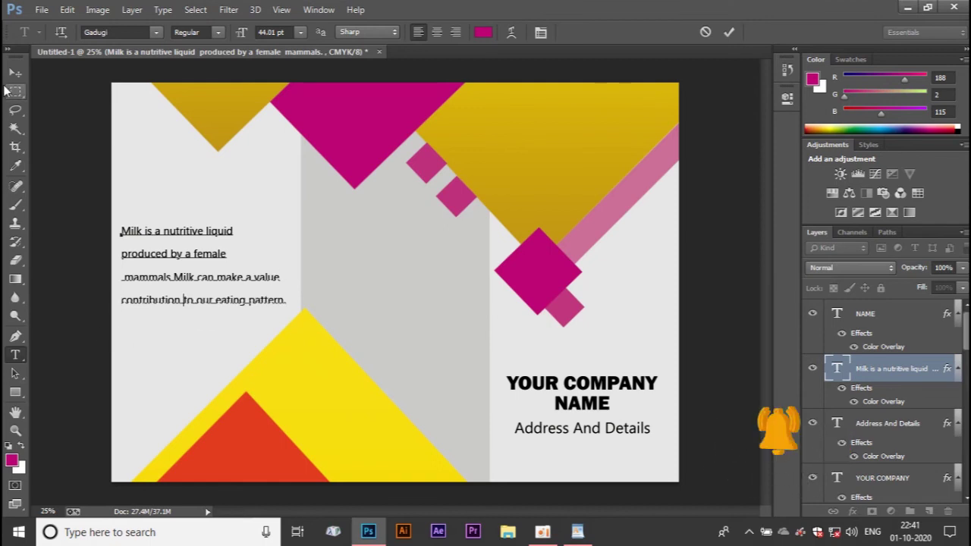
click(15, 72)
click(158, 239)
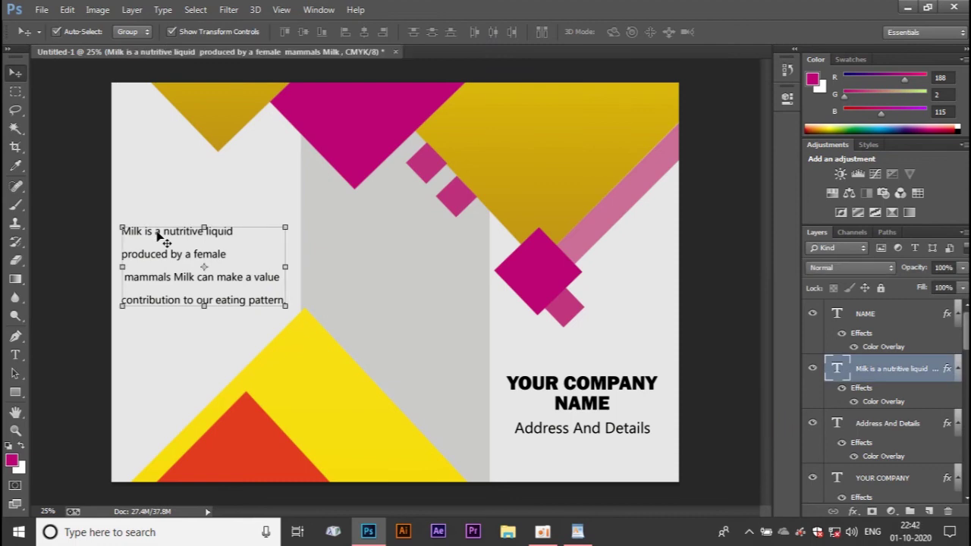
Duplicate the milk paragraph below the original and adjust the copy's width.
drag(153, 234, 153, 324)
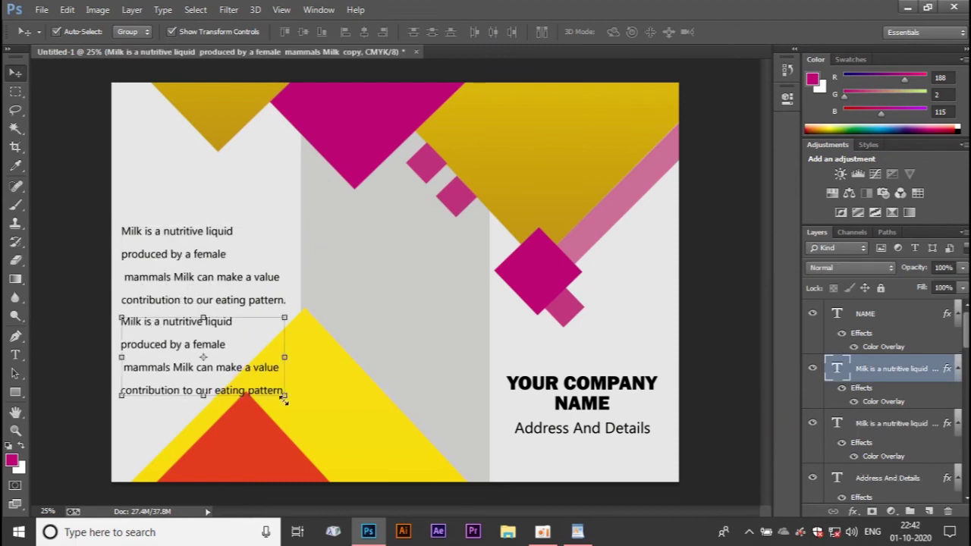
click(286, 395)
drag(286, 398, 259, 393)
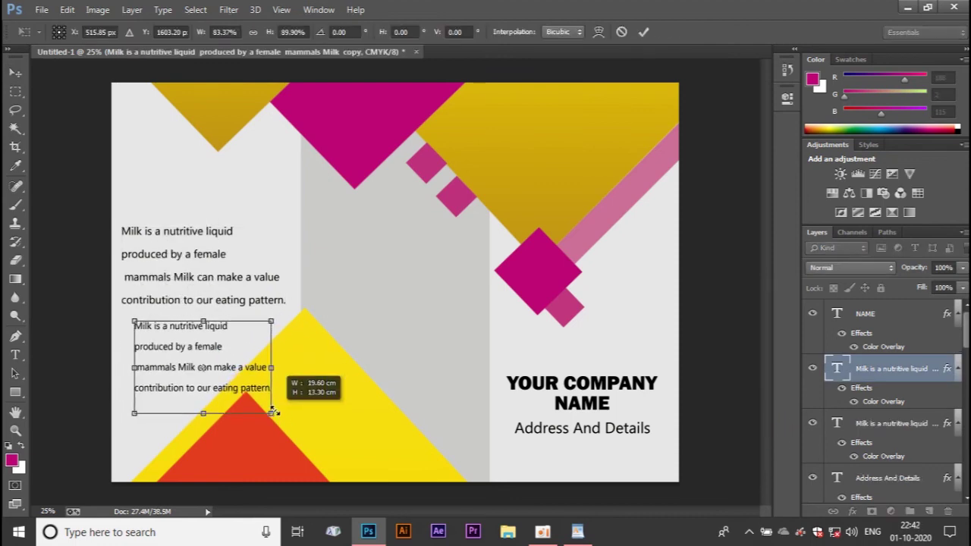
key(Return)
drag(272, 391, 286, 393)
key(Return)
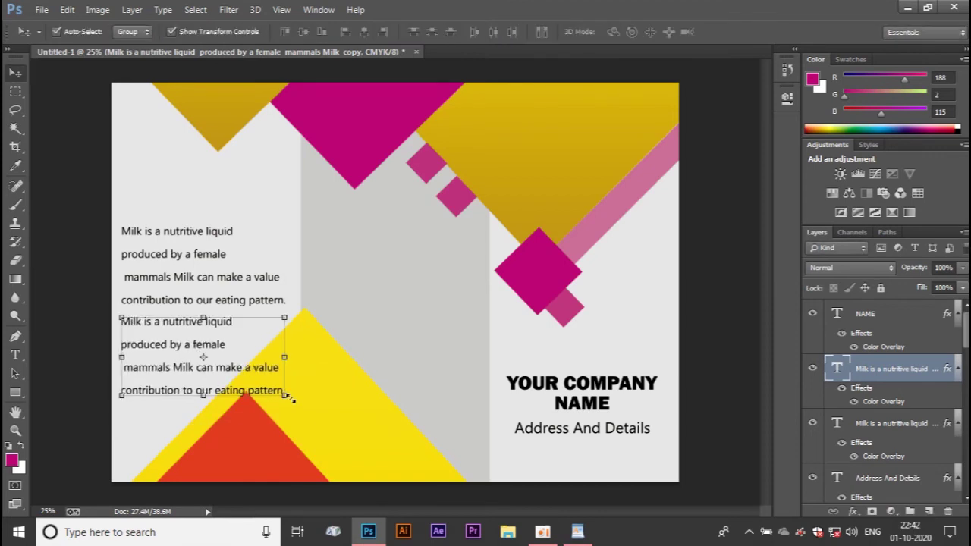
drag(291, 397, 282, 394)
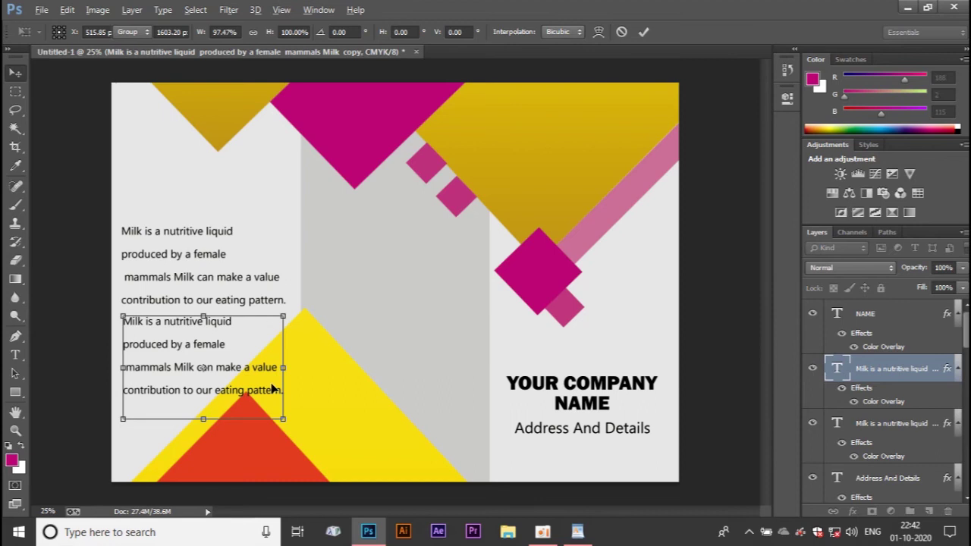
key(Return)
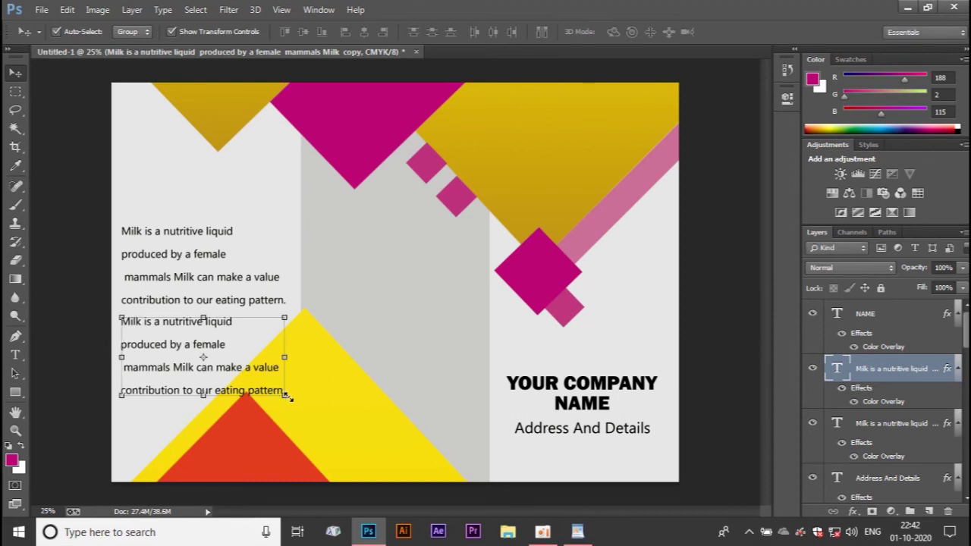
Nudge the left panel shape right and move both paragraphs up, stacked.
click(182, 235)
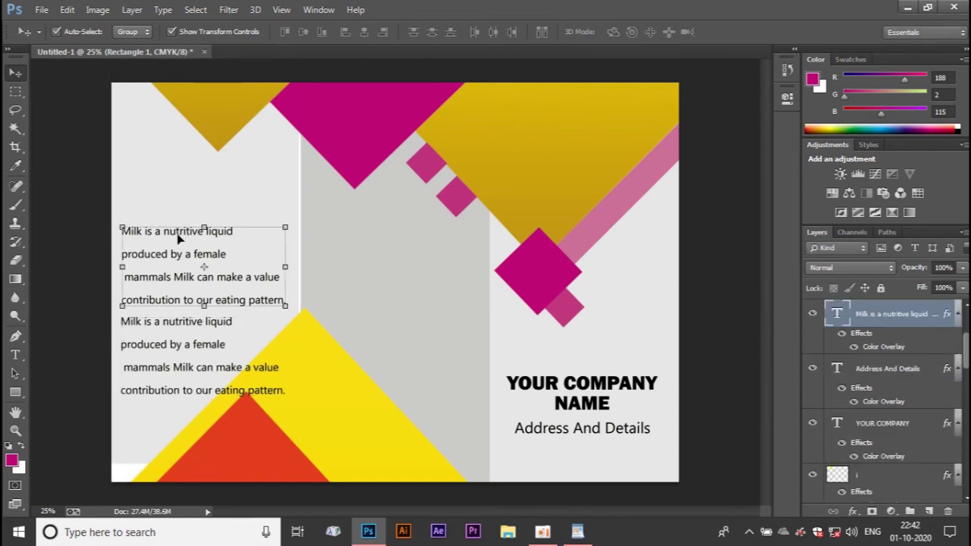
key(shift+Right)
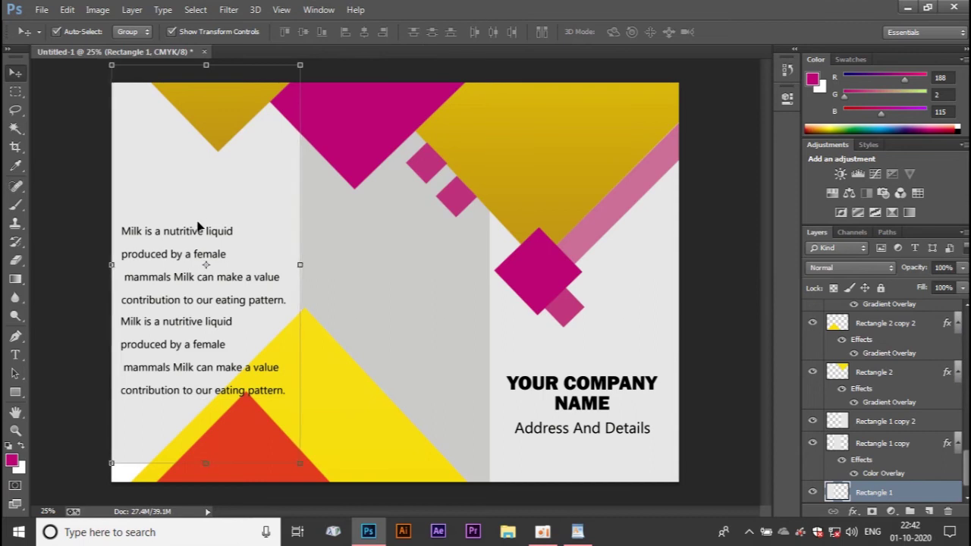
drag(131, 237, 126, 201)
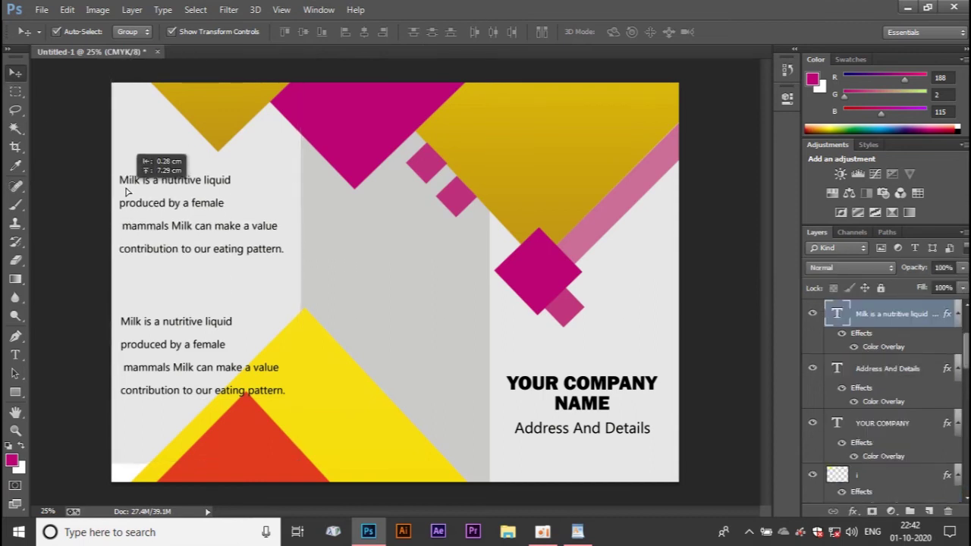
click(84, 267)
drag(140, 321, 138, 289)
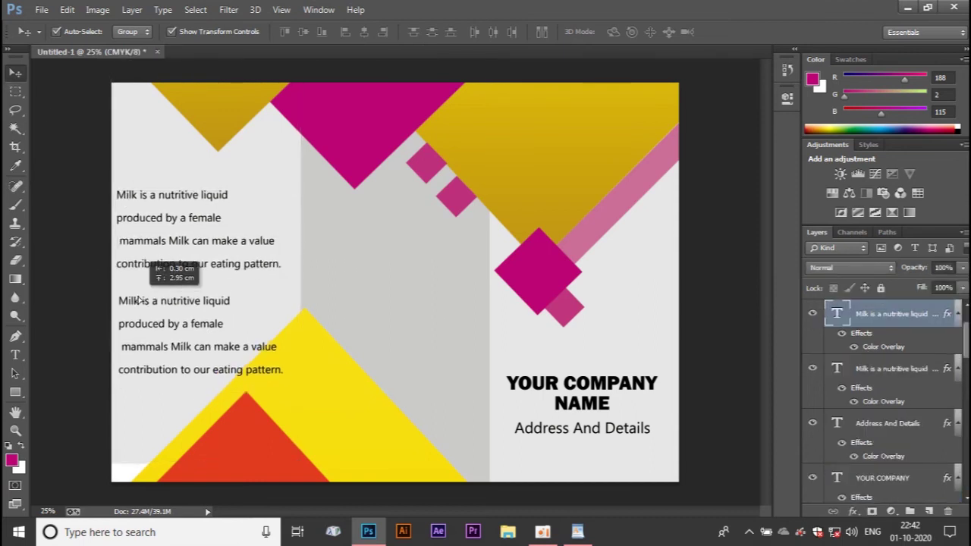
drag(146, 294, 143, 291)
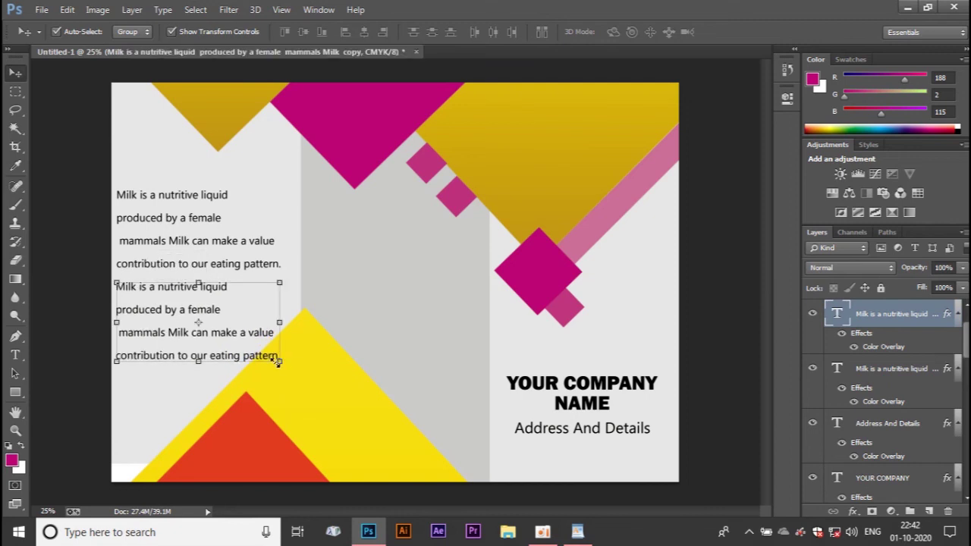
Shrink the lower paragraph slightly, align it under the first, and copy NAME to the panel top.
click(279, 362)
drag(279, 384, 271, 377)
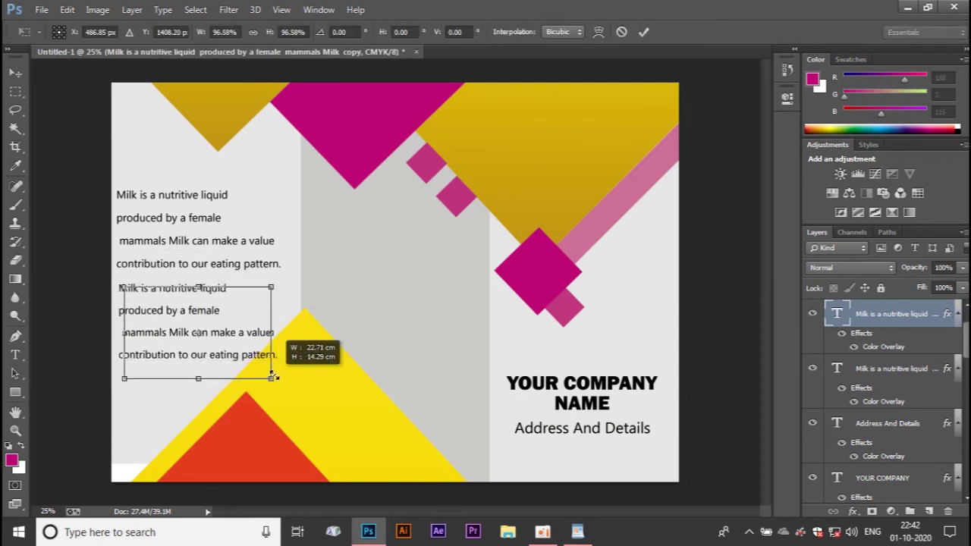
drag(171, 289, 164, 282)
key(Return)
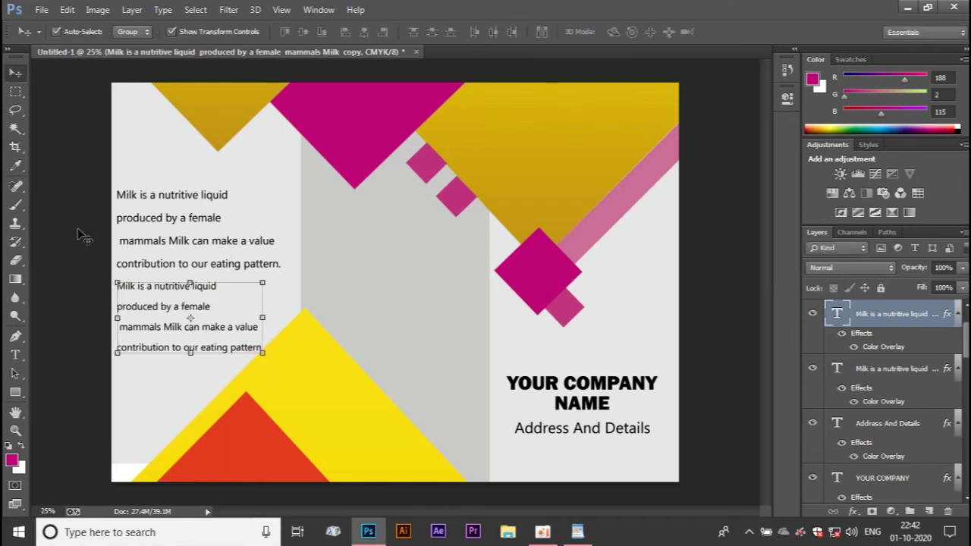
click(78, 227)
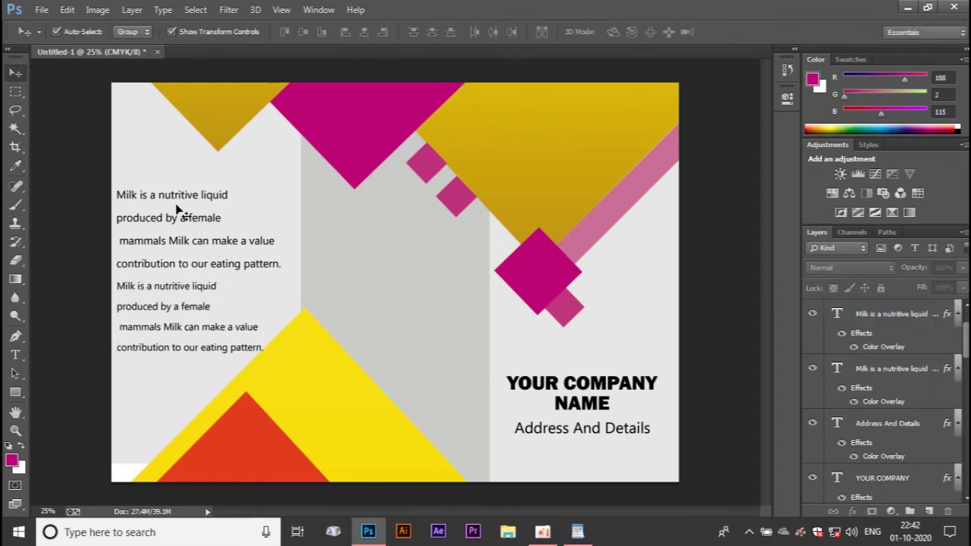
click(597, 405)
drag(599, 405, 164, 170)
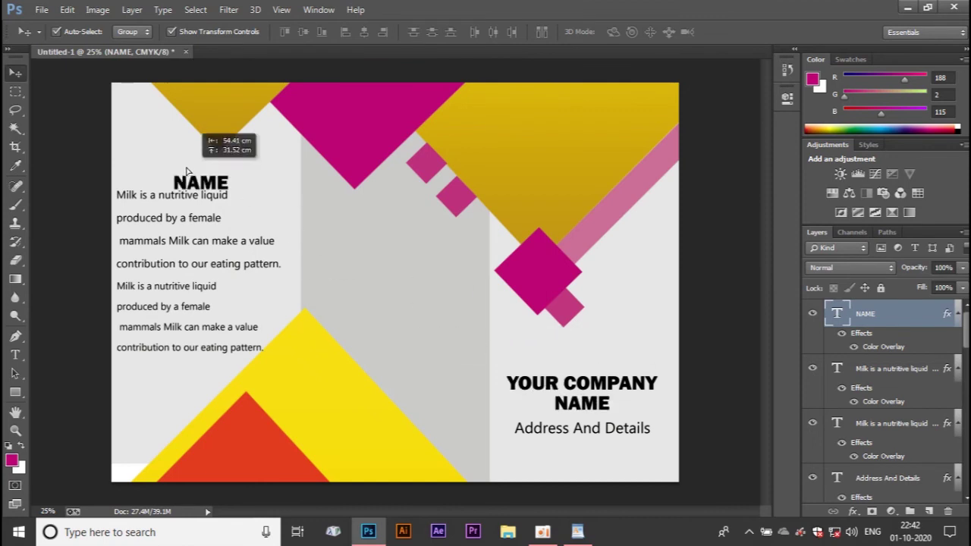
Retype the copied NAME heading as CONFRERNCE, nudge it right, and copy it into the centre column.
click(26, 354)
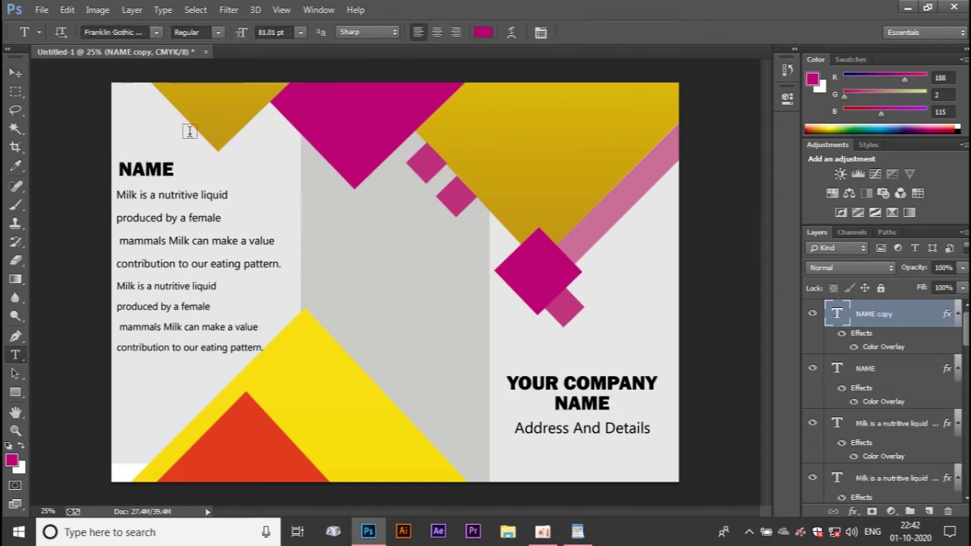
drag(173, 168, 99, 165)
text(CONF)
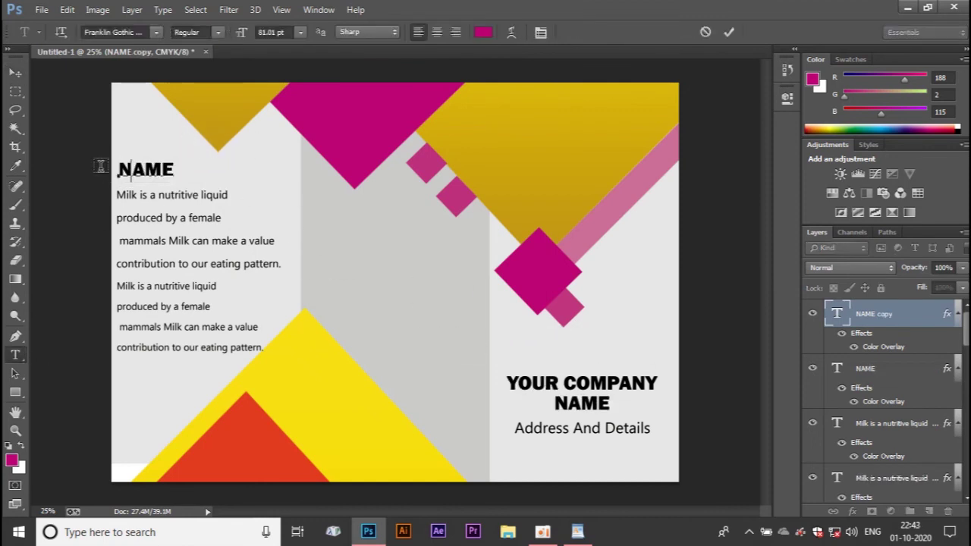
text(RERNCE:)
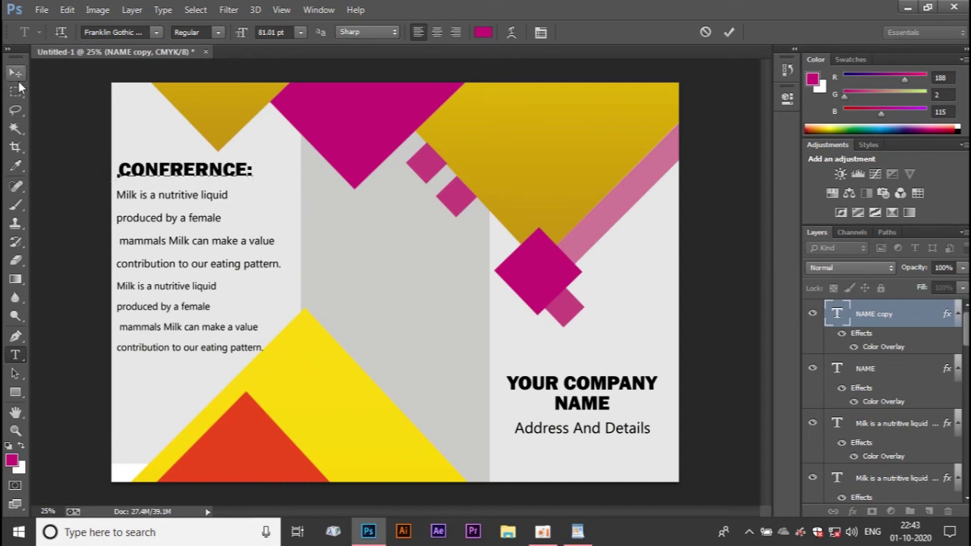
click(16, 73)
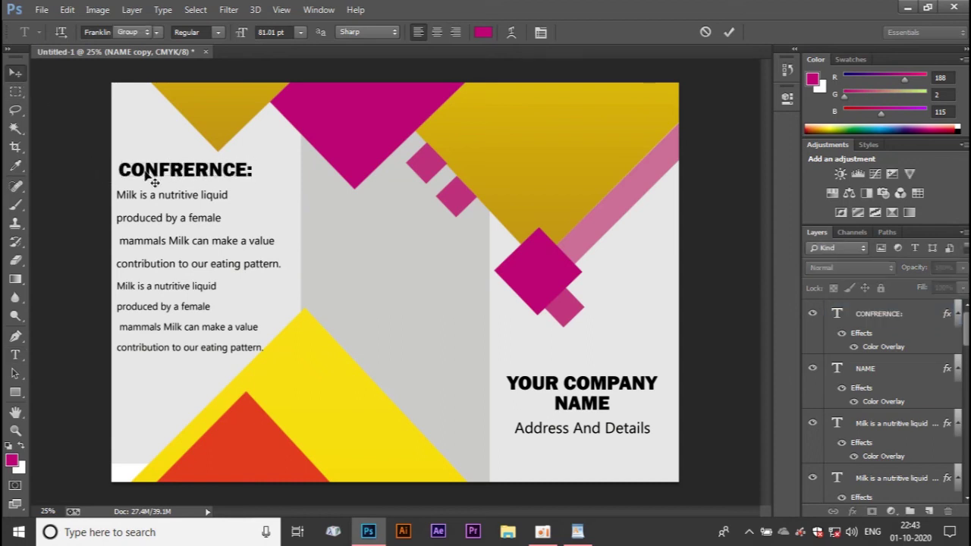
drag(159, 173, 165, 173)
click(83, 281)
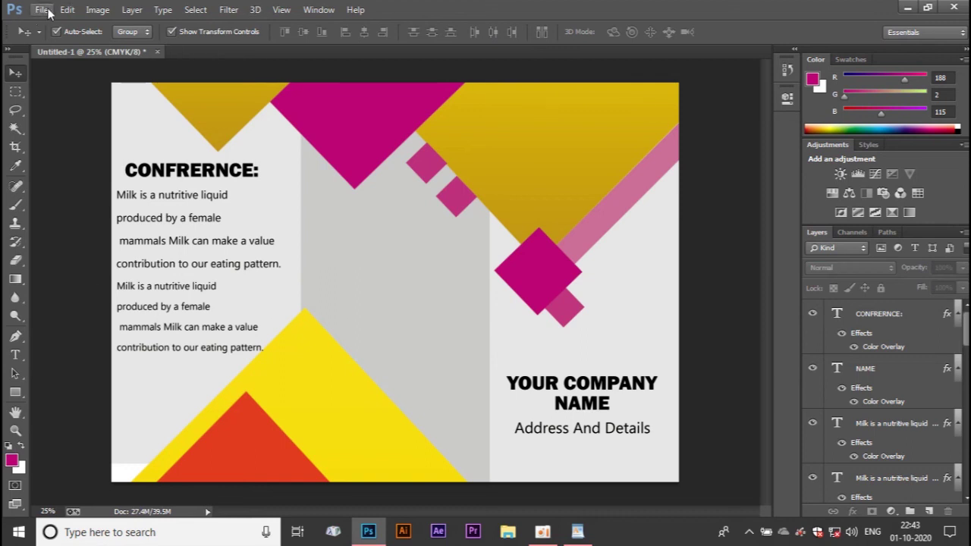
drag(210, 179, 409, 253)
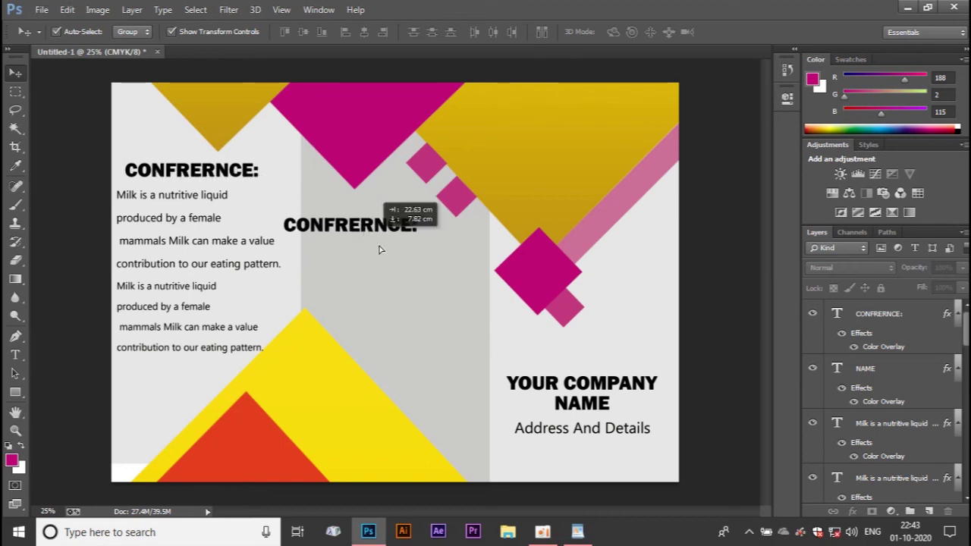
Retype the centre heading copy as START and enlarge its lettering.
key(t)
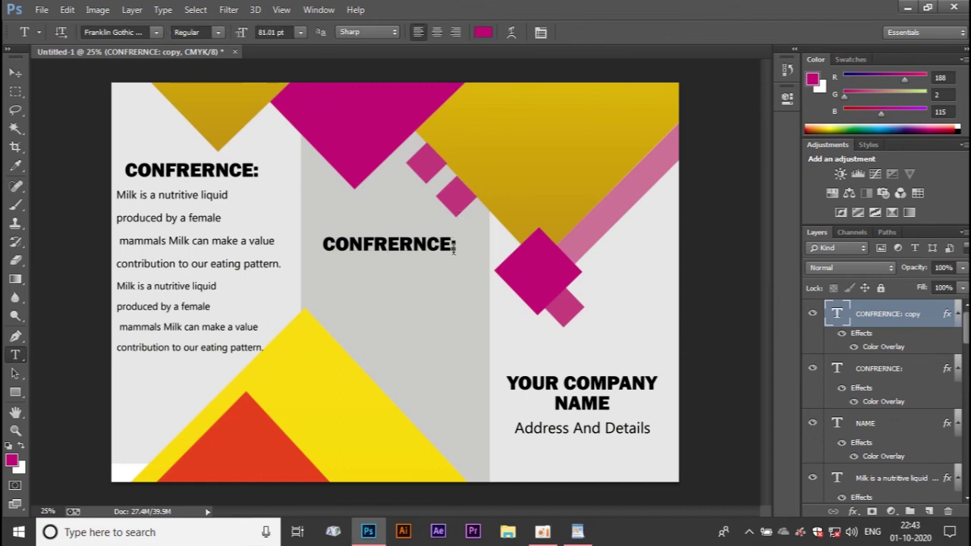
double_click(445, 244)
drag(455, 244, 324, 219)
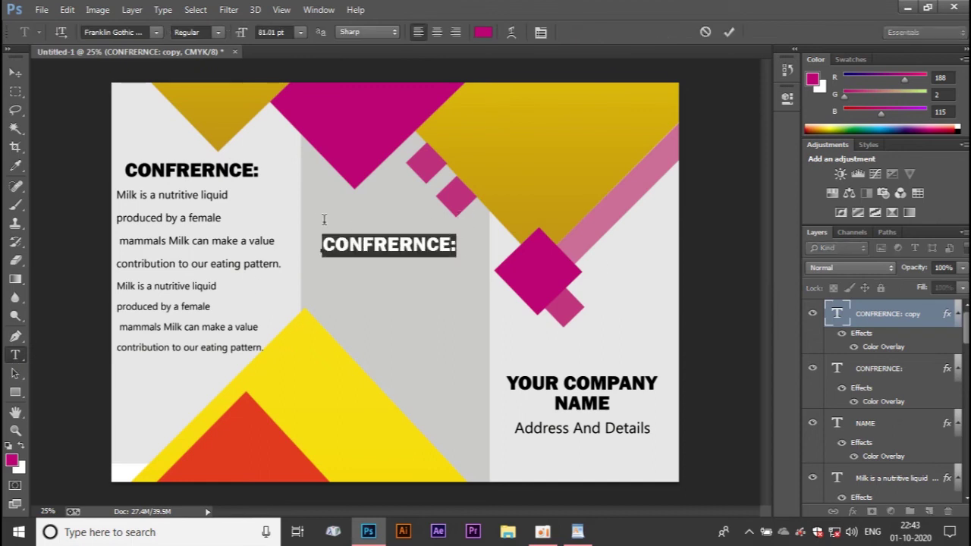
text(SRART)
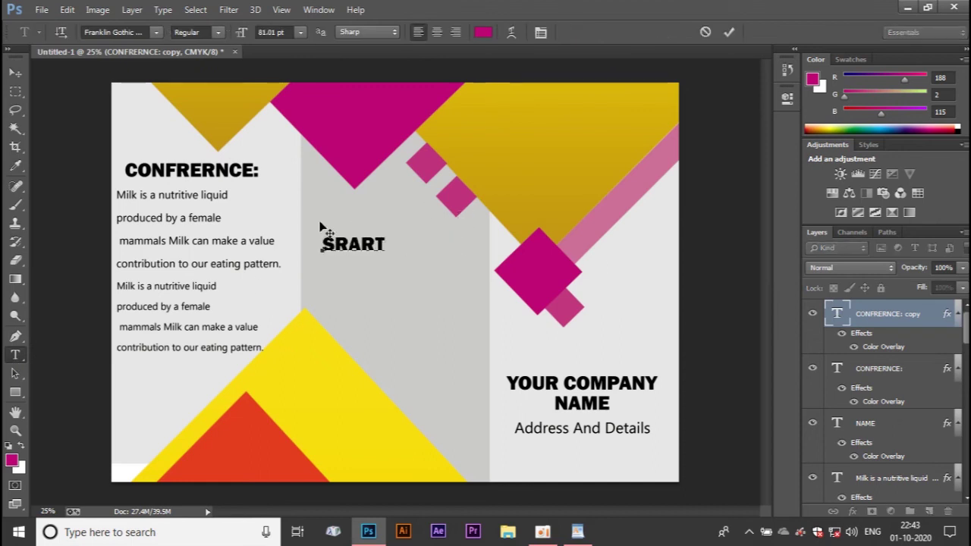
key(BackSpace)
key(BackSpace)
key(BackSpace)
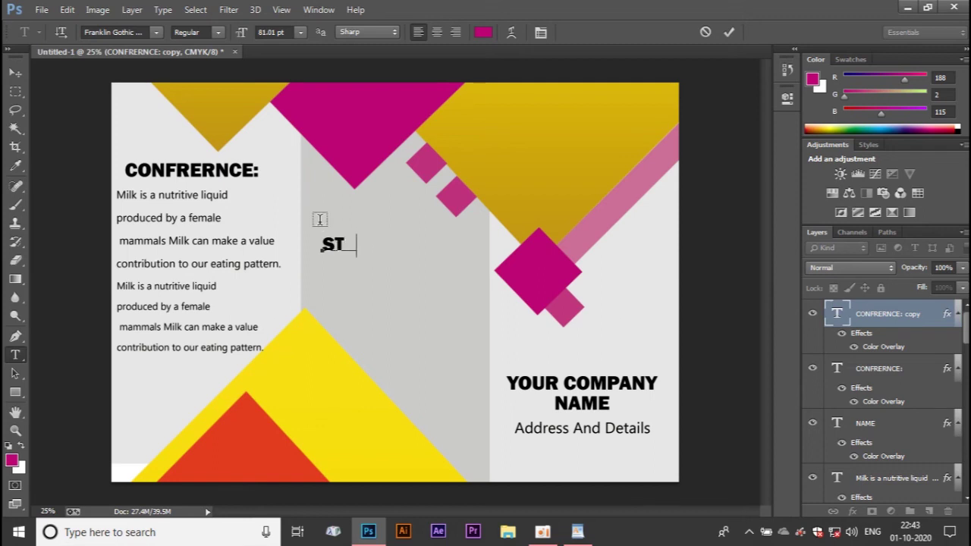
key(ctrl+a)
drag(241, 32, 313, 48)
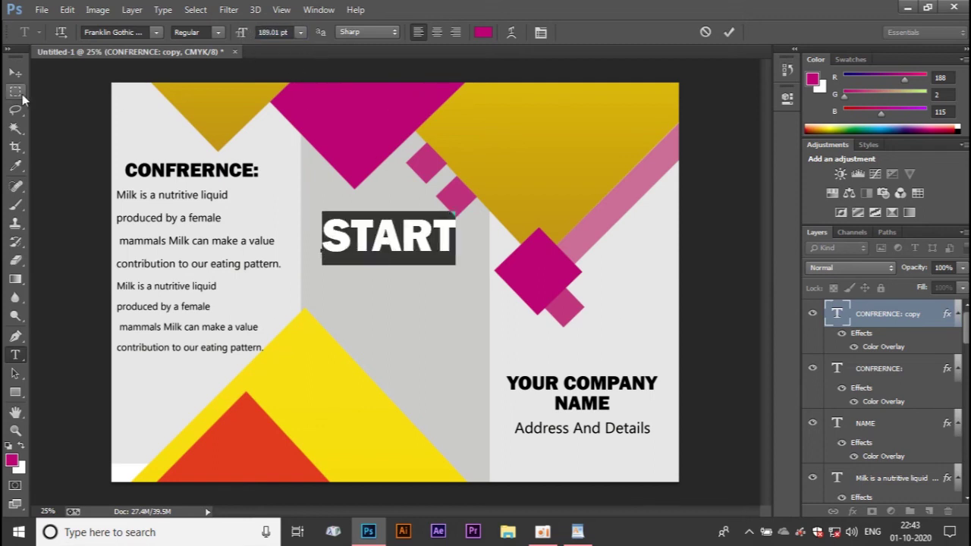
click(15, 72)
Duplicate START, retype the copy as LEARNING at 144 pt, and move it under START.
drag(366, 231, 367, 281)
key(t)
drag(456, 285, 322, 282)
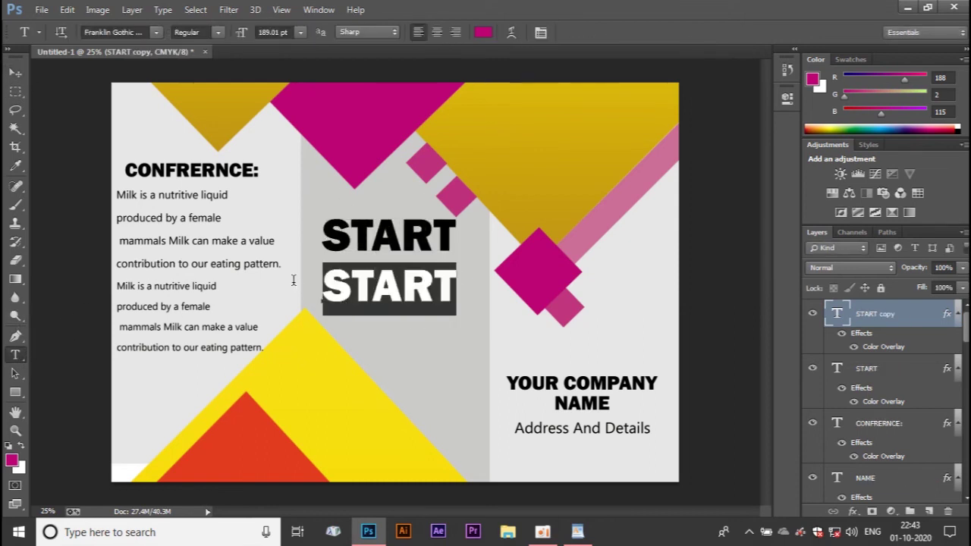
key(BackSpace)
text(L)
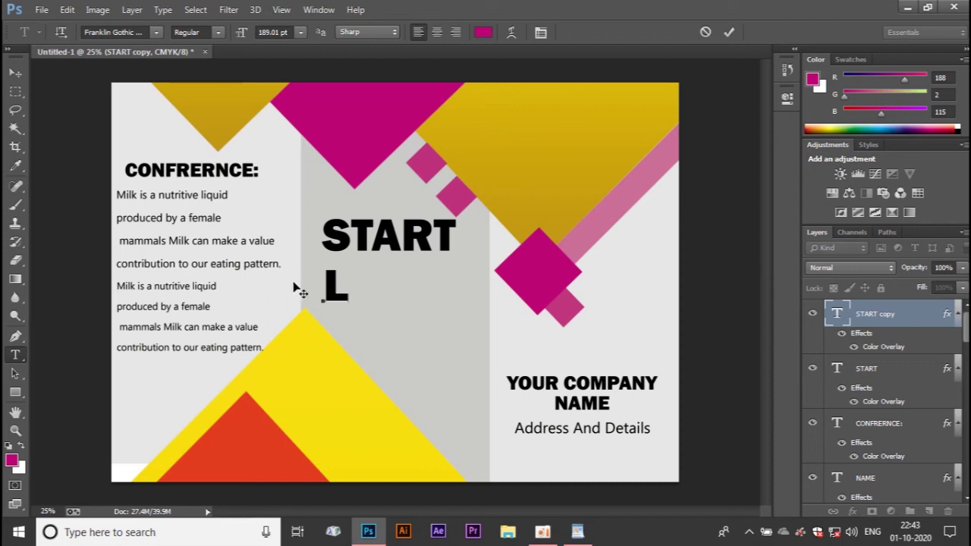
text(EARB)
key(BackSpace)
text(N)
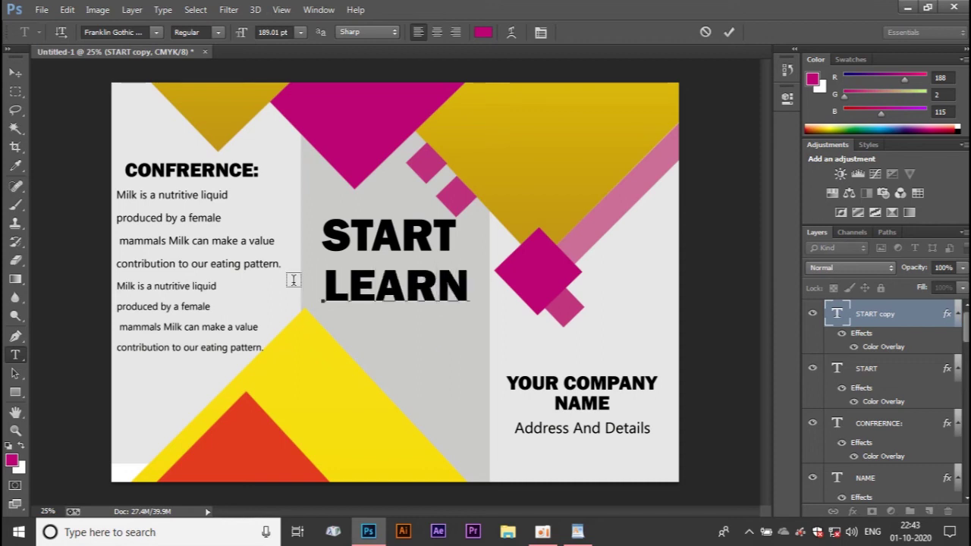
text(ING)
key(ctrl+a)
drag(240, 33, 211, 35)
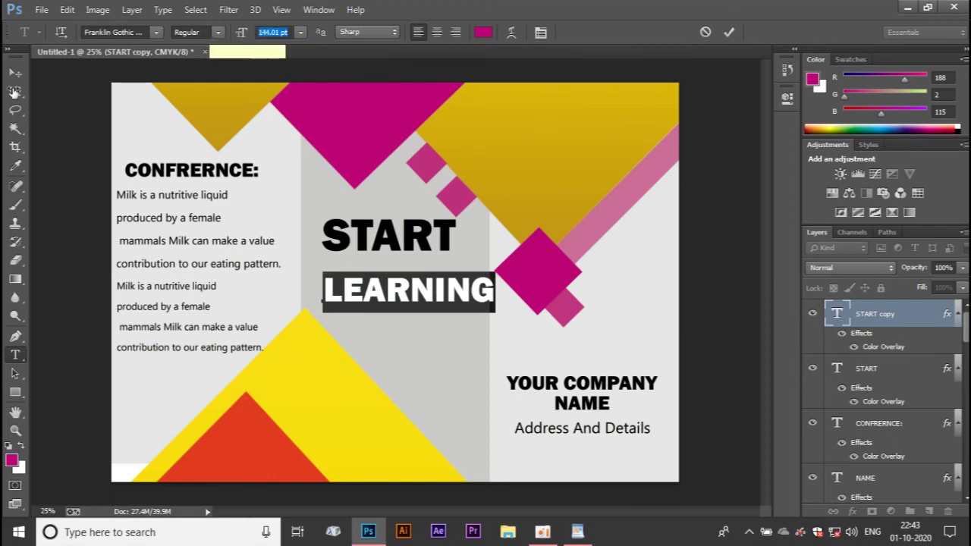
click(15, 72)
mouse_move(346, 294)
mouse_down()
mouse_move(331, 278)
mouse_move(377, 320)
mouse_up()
Retype the duplicated LEARNING line as the third line, SURRONDING.
click(17, 357)
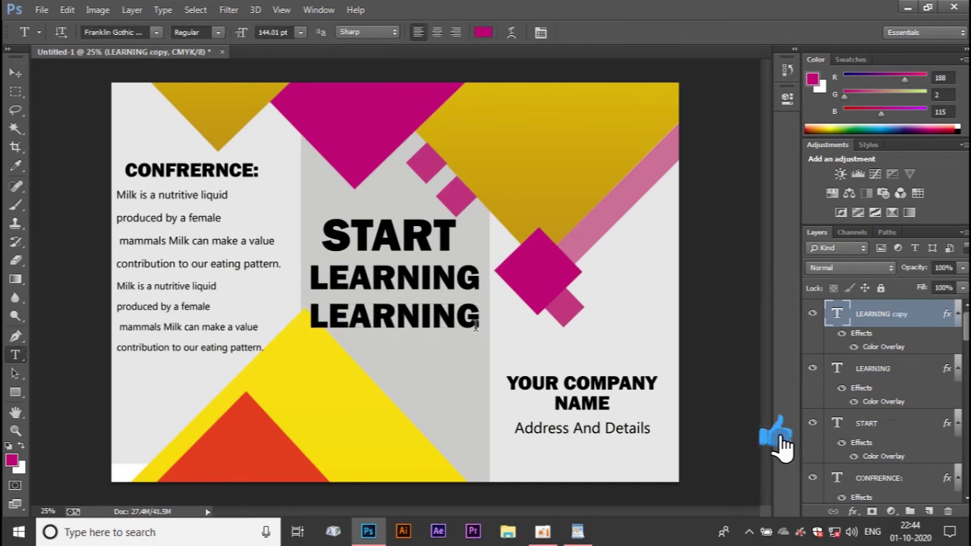
drag(477, 321, 262, 325)
text(SURROUNDI)
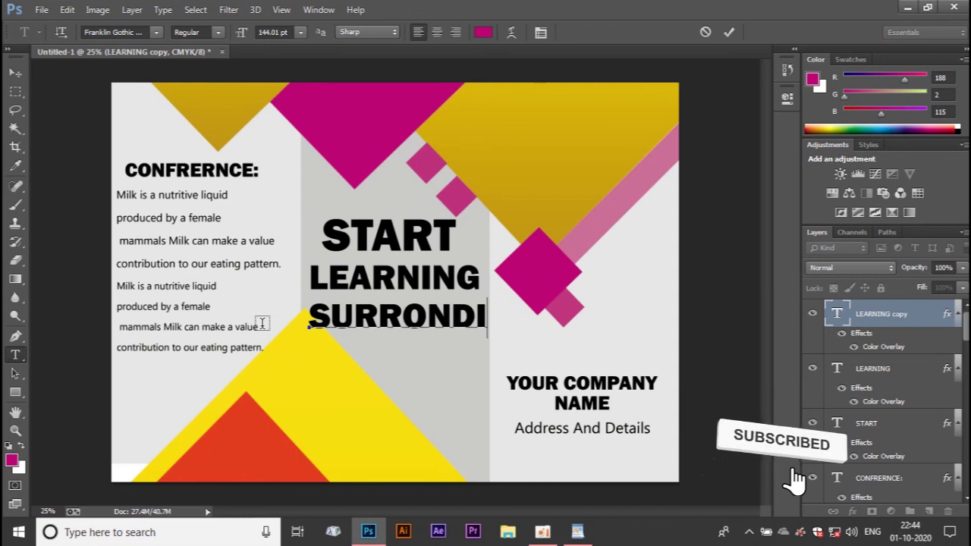
text(NG)
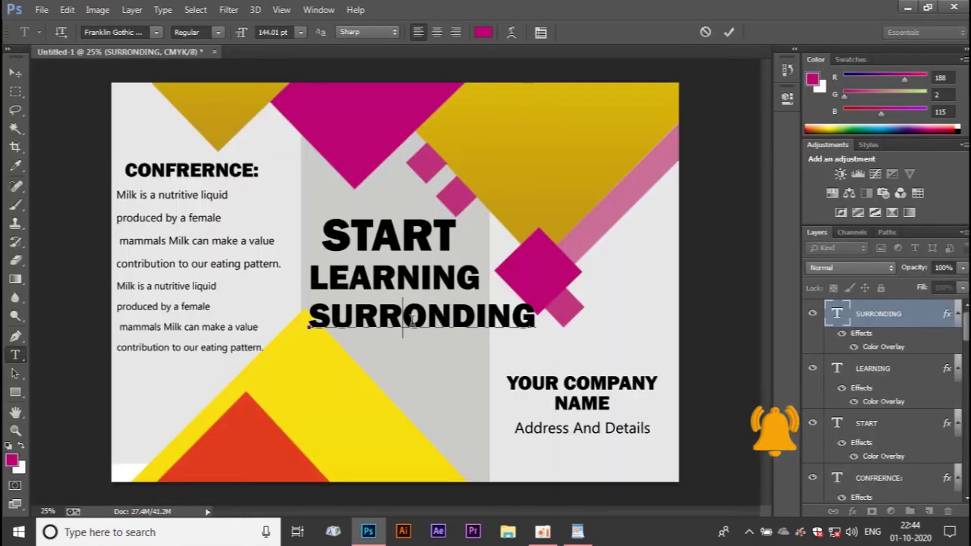
double_click(411, 321)
Set SURRONDING to 86 pt and move it up under LEARNING.
drag(241, 31, 201, 34)
click(16, 75)
drag(369, 324, 408, 312)
click(414, 334)
Open images (34).jpeg from New folder (2) on the guru (E:) drive.
click(38, 9)
click(61, 36)
scroll(90, 328, down, 1)
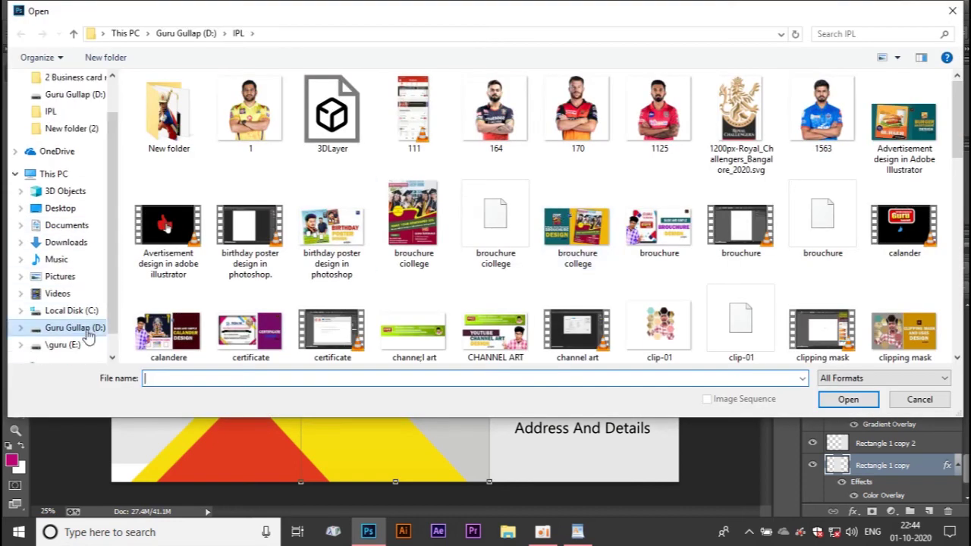
click(88, 345)
double_click(506, 113)
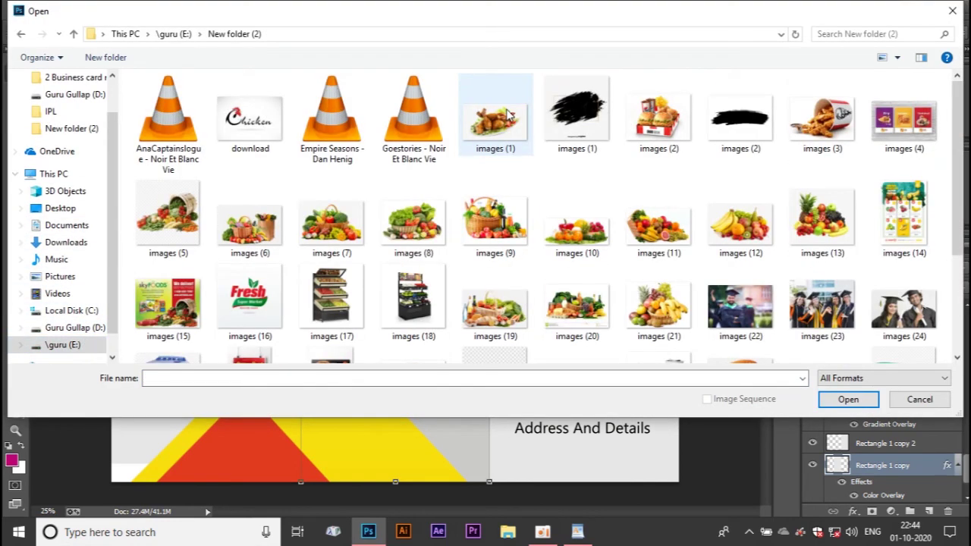
scroll(506, 114, down, 3)
scroll(507, 115, up, 3)
scroll(508, 122, down, 3)
double_click(902, 216)
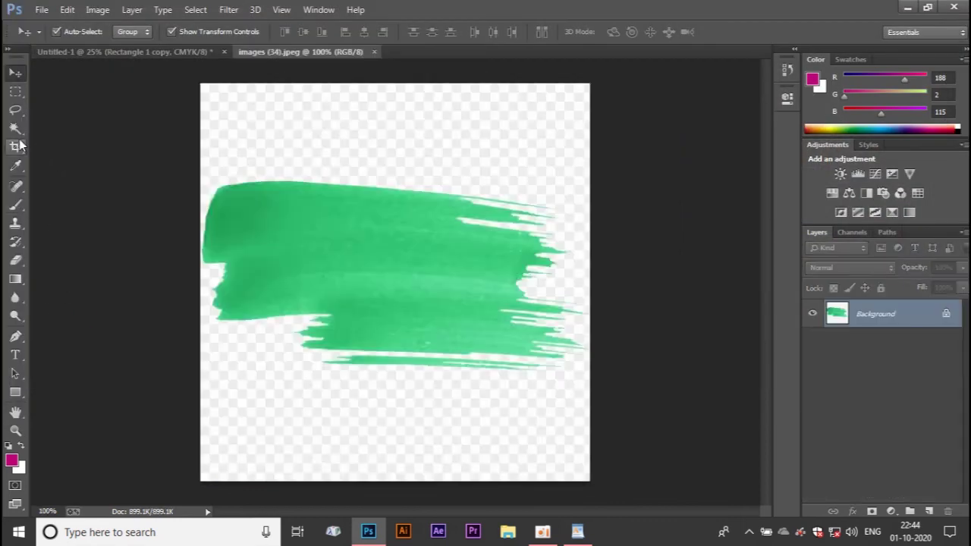
Cut the green brush stroke from its background onto a new layer and drag it into the brochure.
click(16, 146)
click(16, 128)
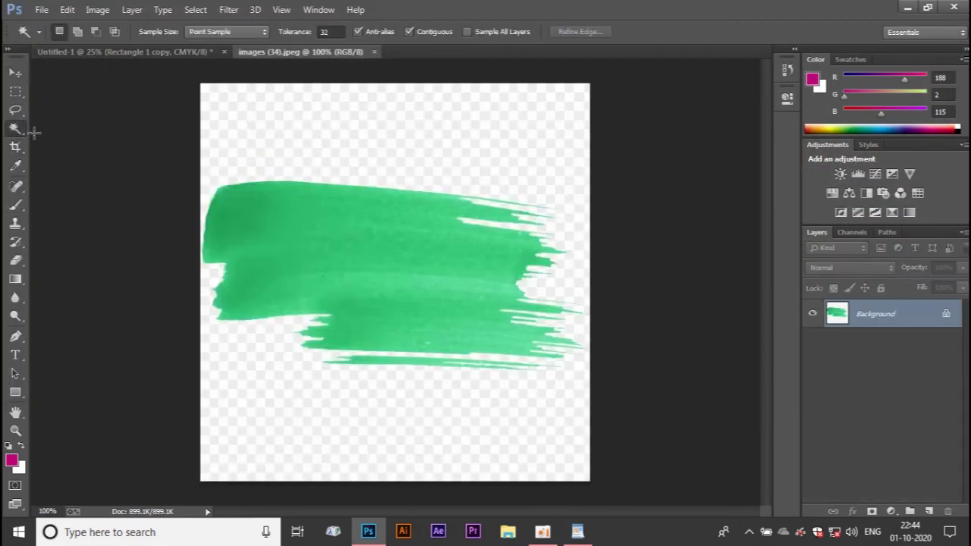
click(288, 134)
click(195, 9)
click(220, 65)
key(ctrl+j)
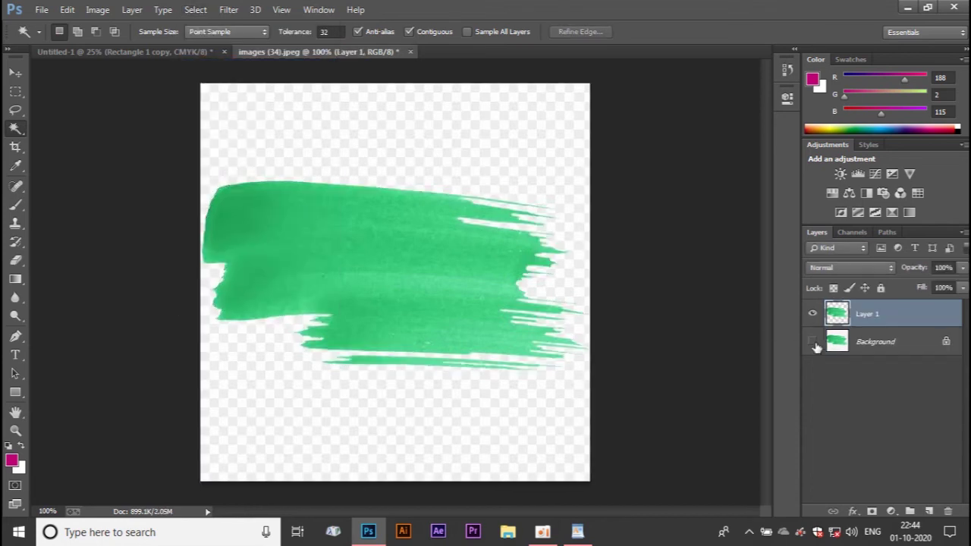
key(v)
mouse_move(331, 219)
mouse_down()
mouse_move(386, 402)
mouse_move(451, 414)
mouse_move(470, 377)
mouse_move(662, 298)
mouse_move(300, 365)
mouse_up()
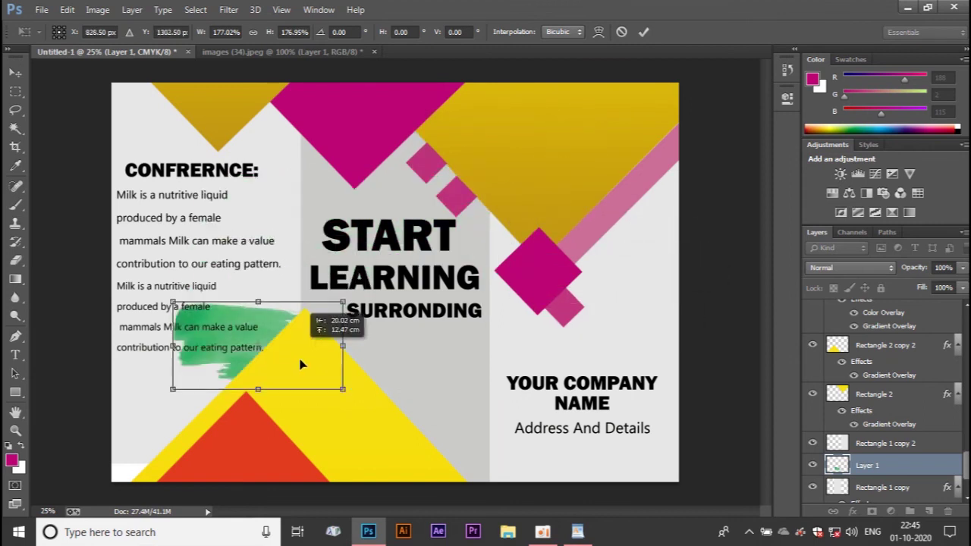
Place the green stroke at the lower left and duplicate Address And Details onto it.
drag(301, 365, 251, 410)
key(Return)
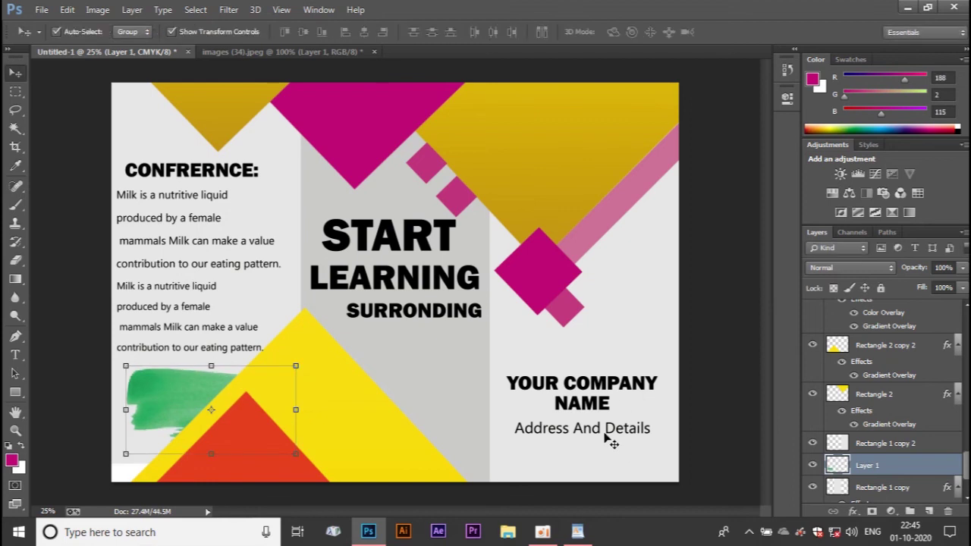
drag(606, 432, 122, 387)
Replace the duplicate with an e-mail address line and set it beneath Address And Details.
click(16, 355)
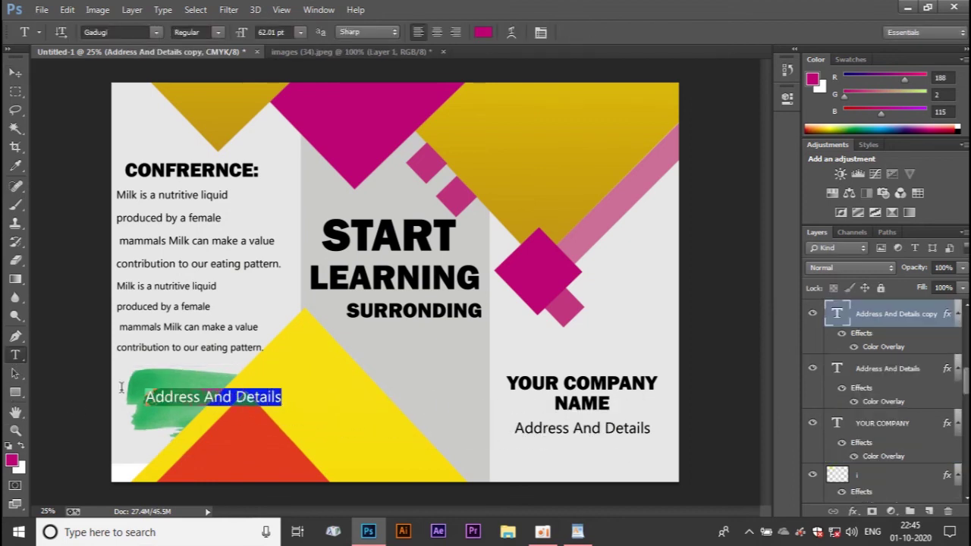
key(ctrl+h)
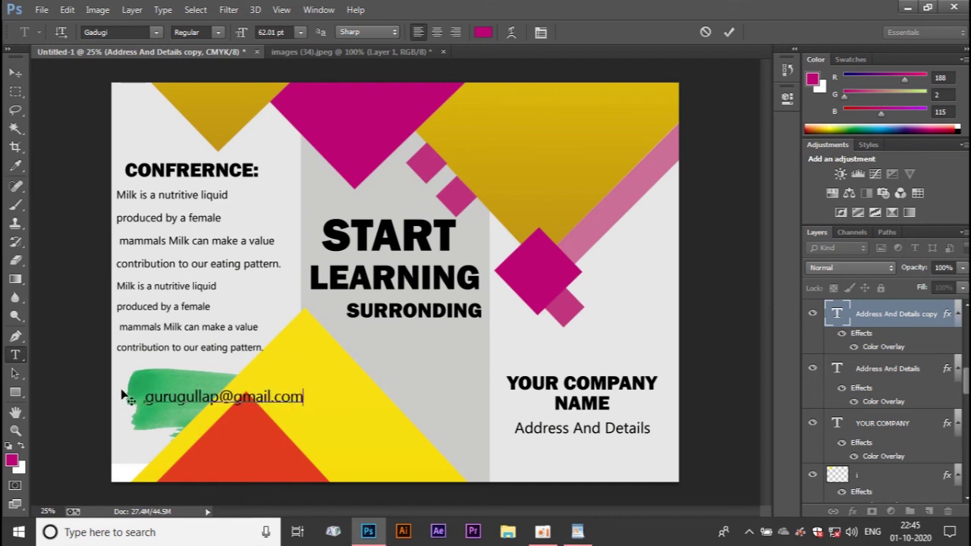
click(16, 72)
mouse_move(216, 401)
mouse_down()
mouse_move(198, 402)
mouse_move(562, 453)
mouse_up()
click(705, 321)
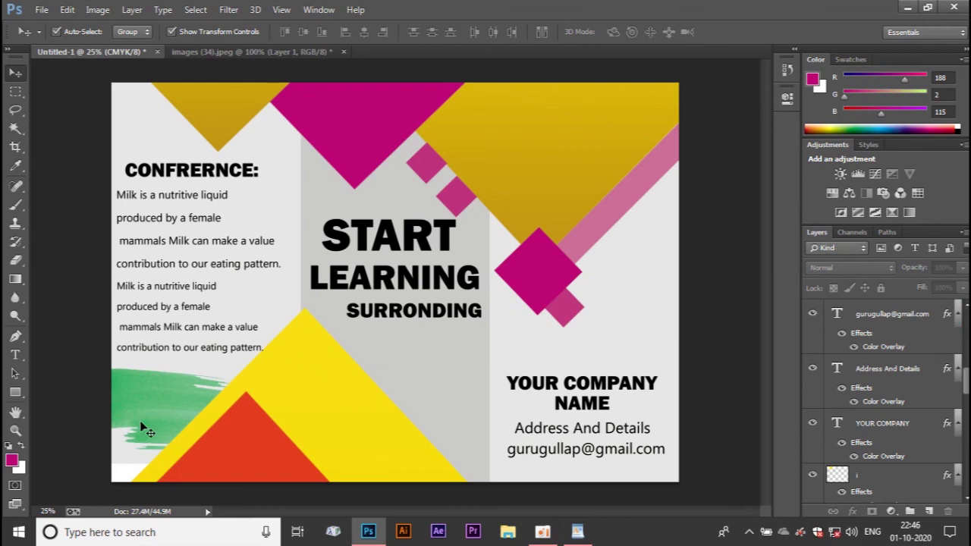
Move the green stroke under the company text, bring it to the top, and centre NAME under YOUR COMPANY.
drag(144, 429, 574, 453)
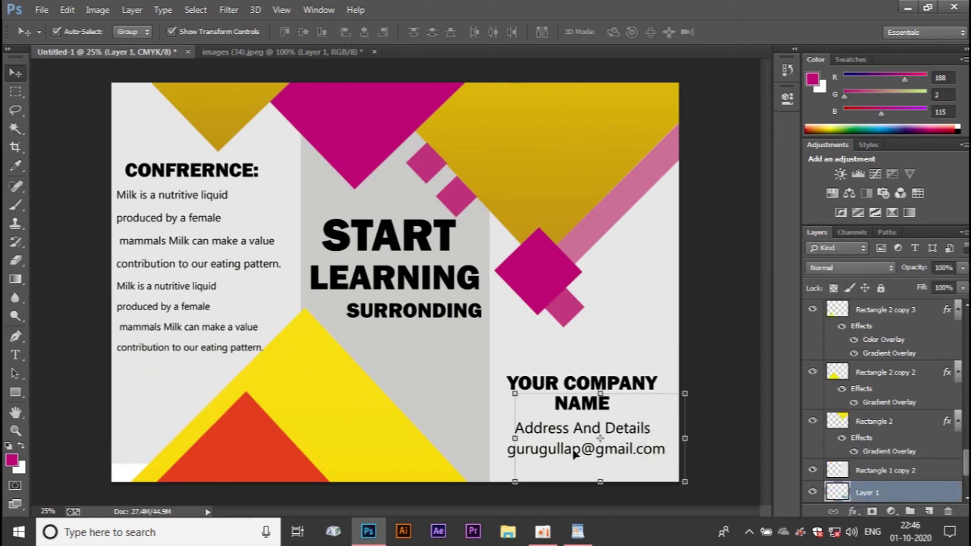
key(ctrl+shift+bracketright)
mouse_move(556, 401)
mouse_down()
mouse_move(544, 413)
mouse_move(556, 405)
mouse_up()
mouse_move(657, 439)
mouse_down()
mouse_move(649, 479)
mouse_move(230, 392)
mouse_move(485, 375)
mouse_move(500, 228)
mouse_move(466, 236)
mouse_up()
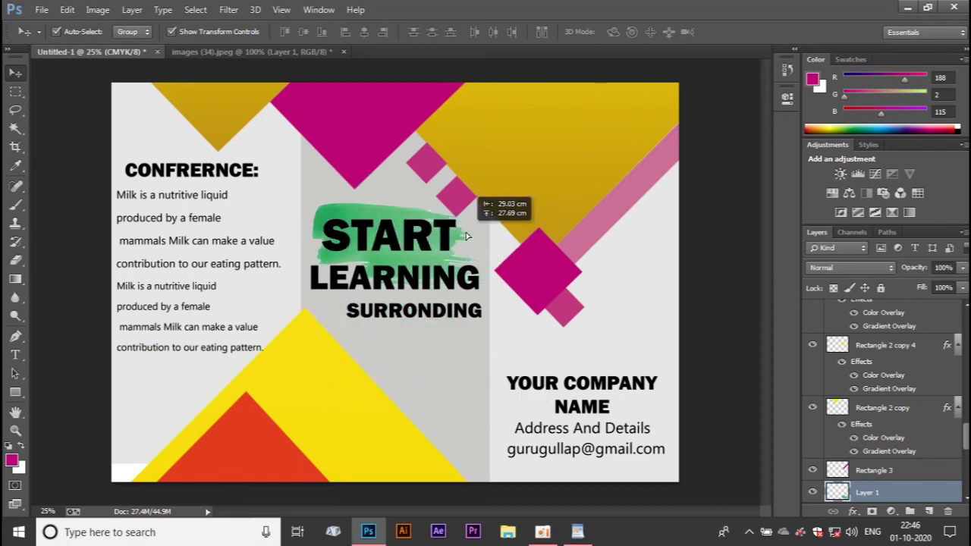
Enlarge the green stroke to about 146% behind the company contact block.
key(ctrl+t)
drag(487, 293, 522, 308)
drag(423, 215, 430, 253)
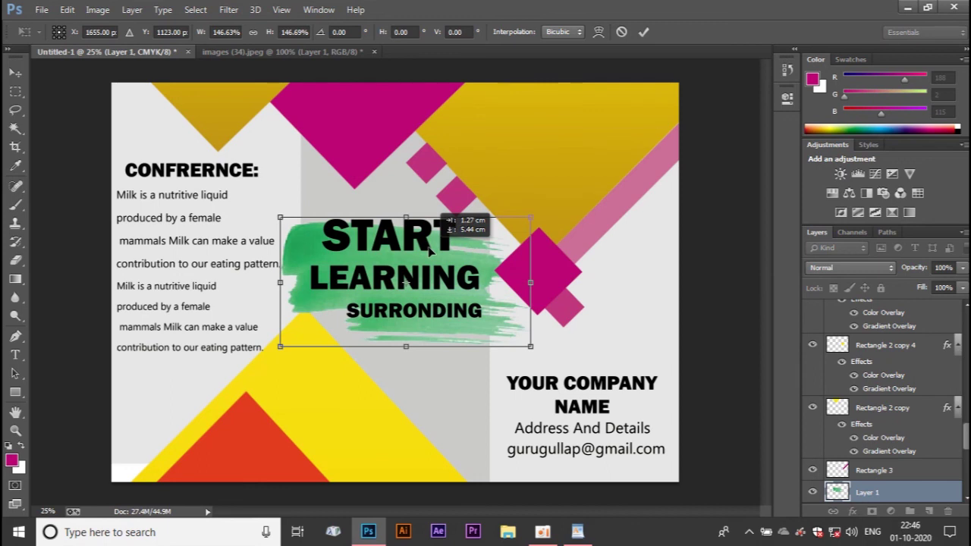
mouse_move(429, 251)
mouse_down()
mouse_move(458, 285)
mouse_move(586, 375)
mouse_up()
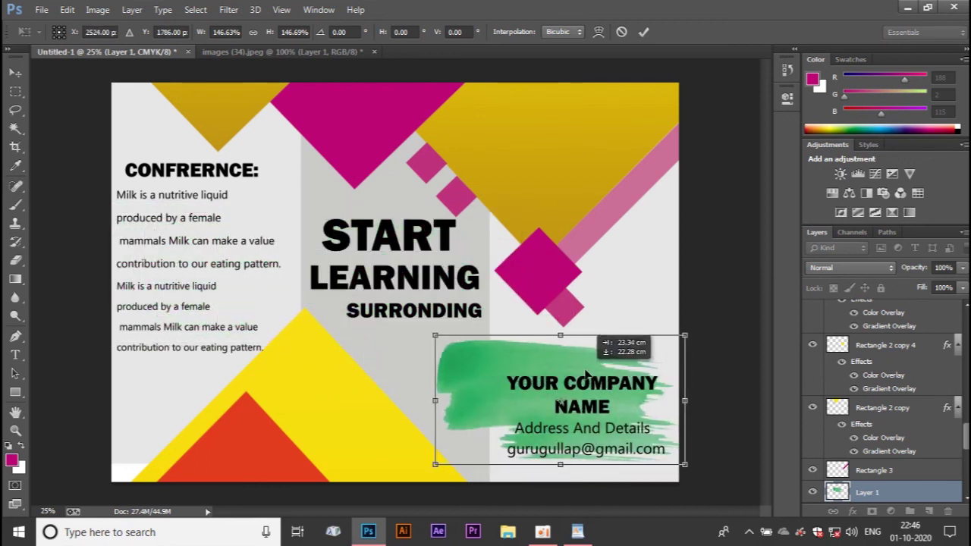
key(Return)
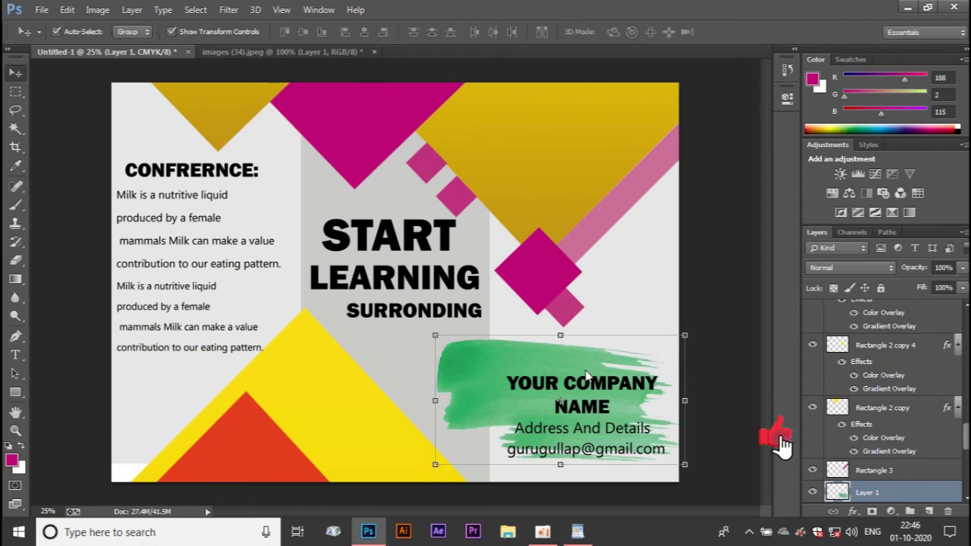
Restack the green stroke above Rectangle 1 copy and settle it behind the company text.
scroll(834, 455, down, 3)
click(834, 466)
click(481, 375)
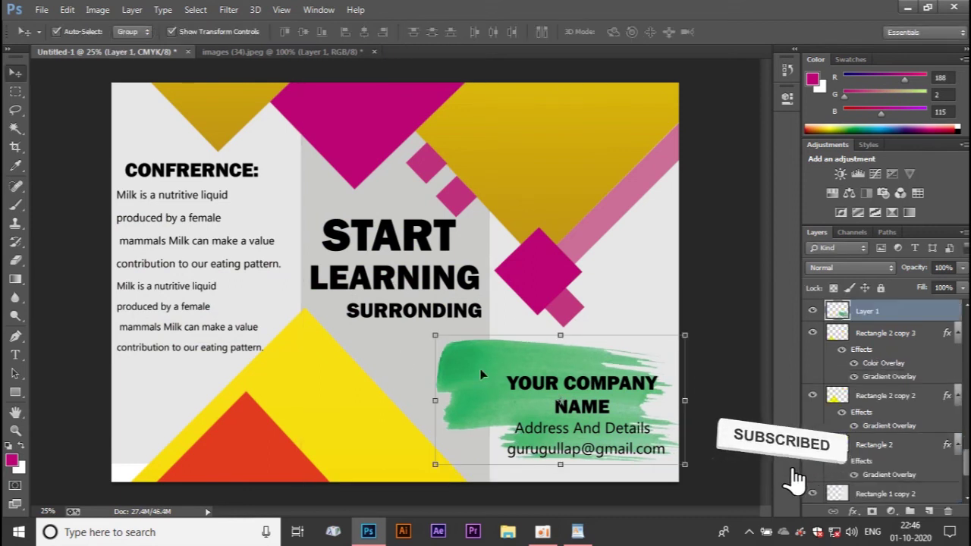
key(ctrl+bracketleft)
key(ctrl+bracketleft)
key(ctrl+bracketleft)
key(ctrl+bracketleft)
key(ctrl+bracketleft)
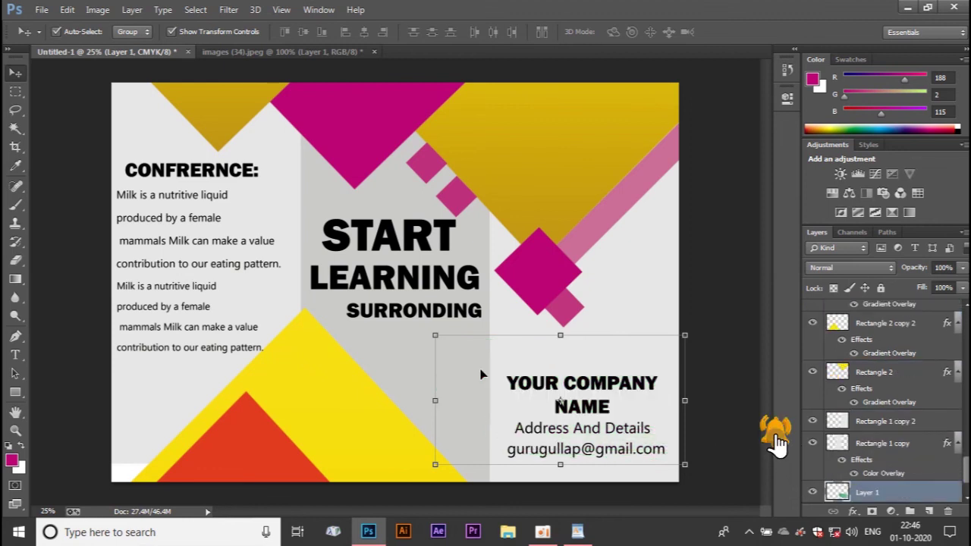
key(ctrl+bracketright)
key(ctrl+bracketright)
click(404, 358)
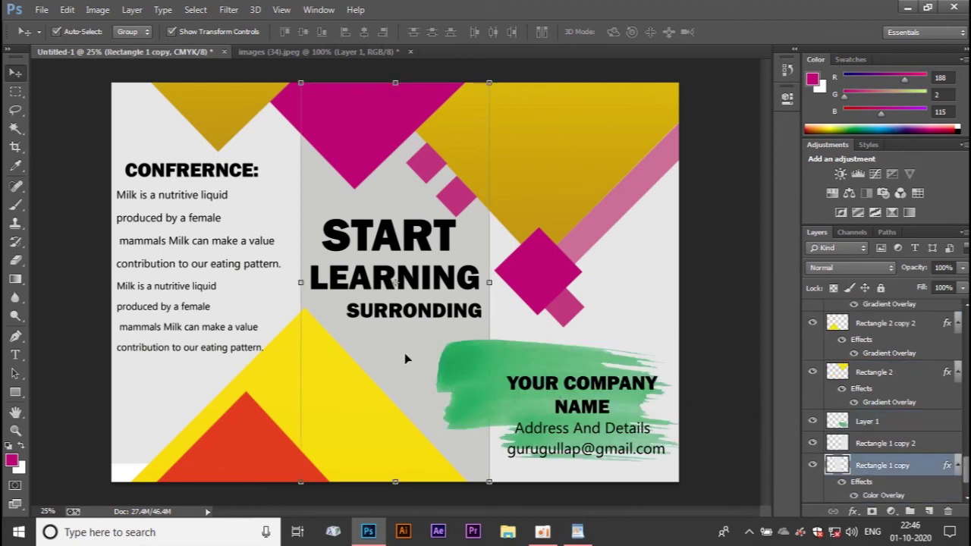
key(ctrl+bracketright)
key(ctrl+bracketright)
drag(558, 362, 555, 289)
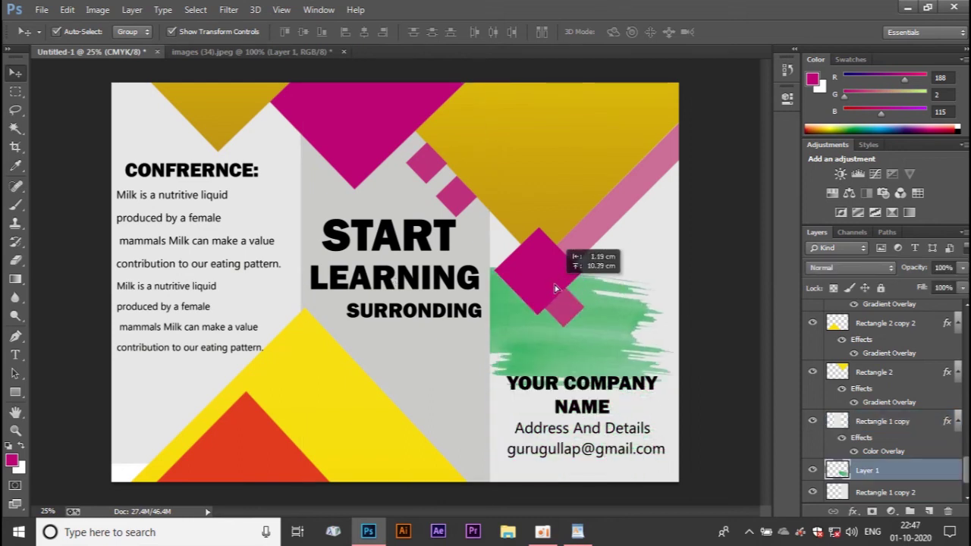
drag(555, 288, 557, 325)
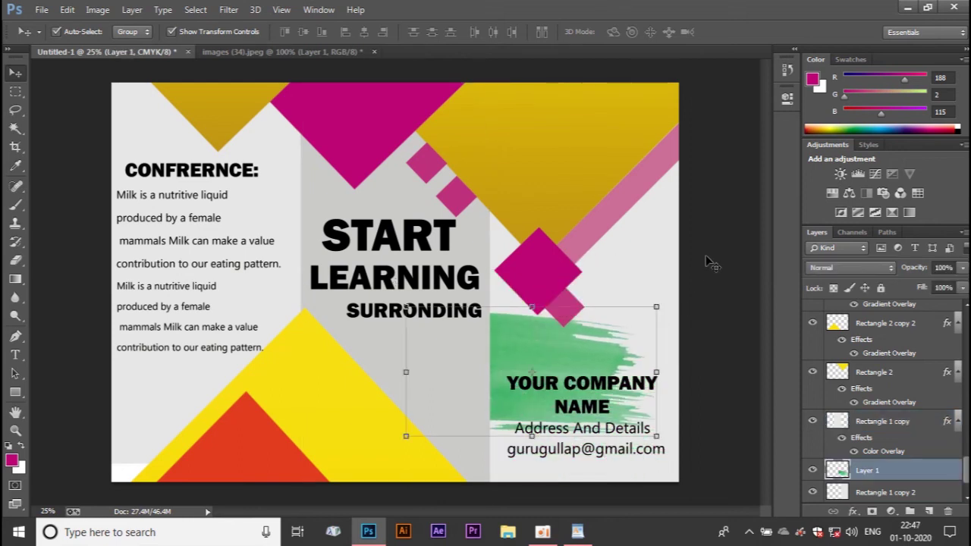
click(704, 274)
scroll(244, 258, up, 1)
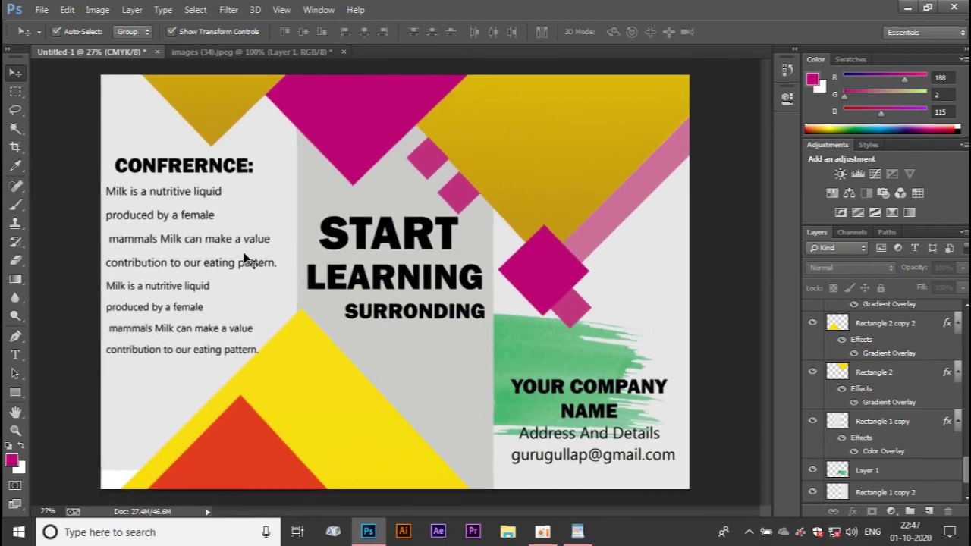